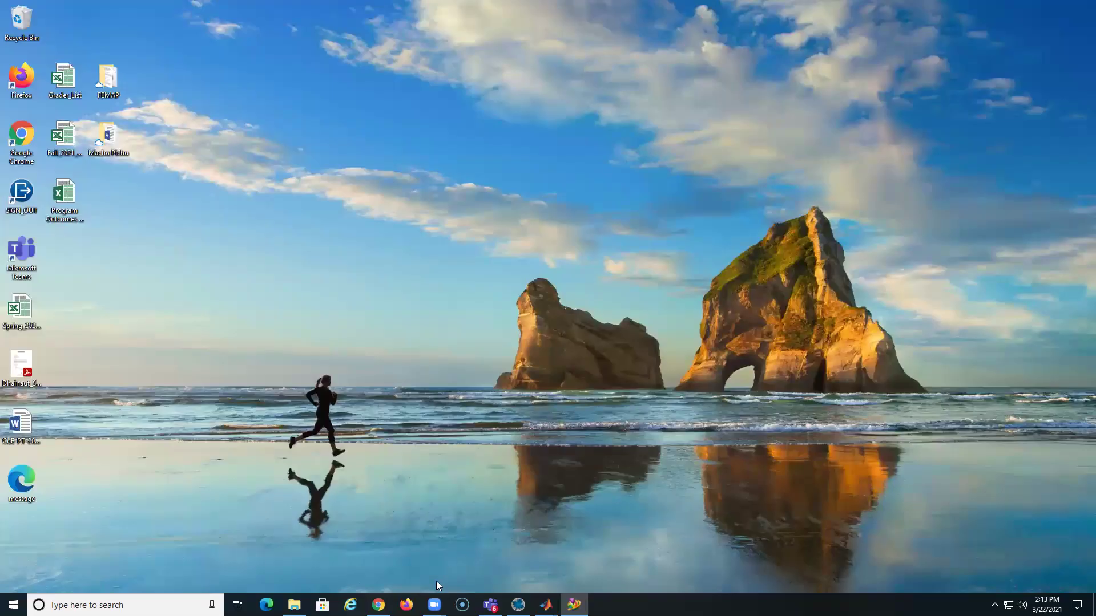
Bring the Chrome page on stress concentrations at holes to the front.
left_click(378, 605)
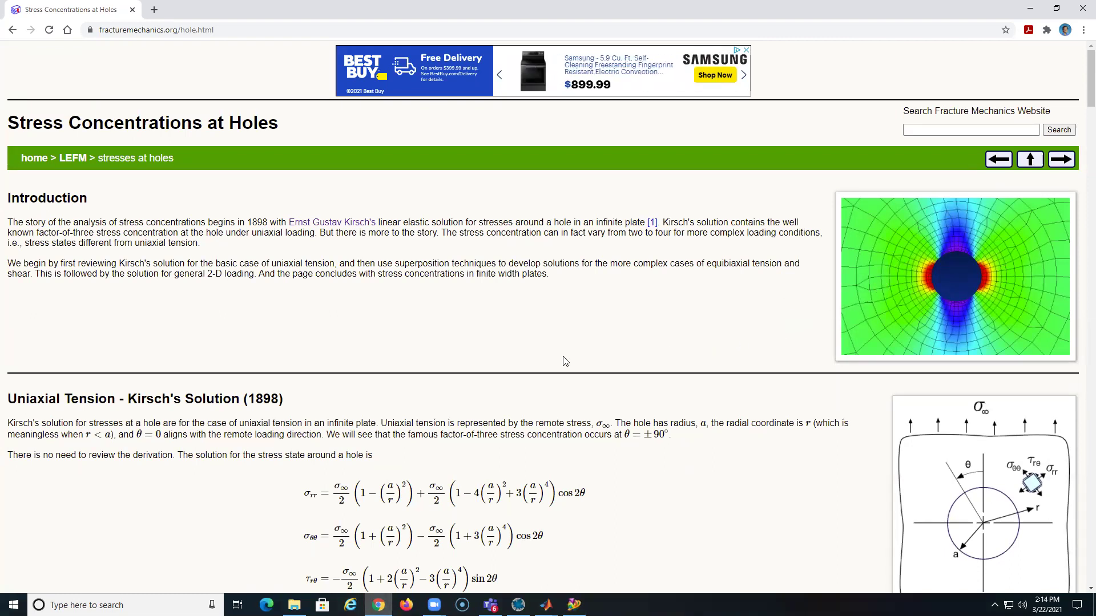
Scroll the hole page down to the Stress State Schematics sketch showing 3σ∞ hoop stress.
scroll(565, 361, "down", 4)
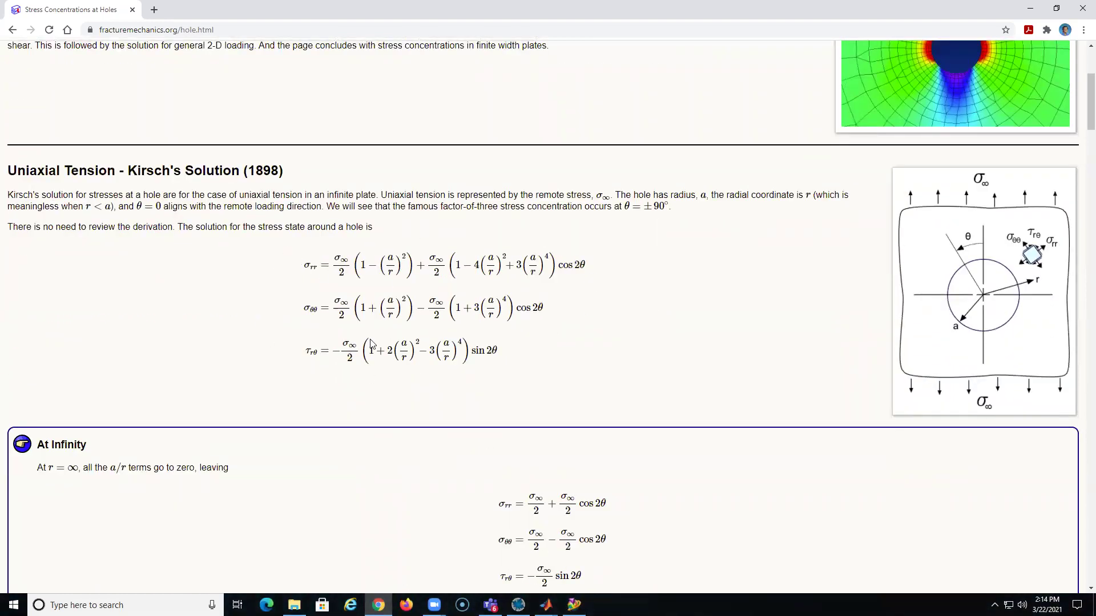
scroll(733, 301, "down", 4)
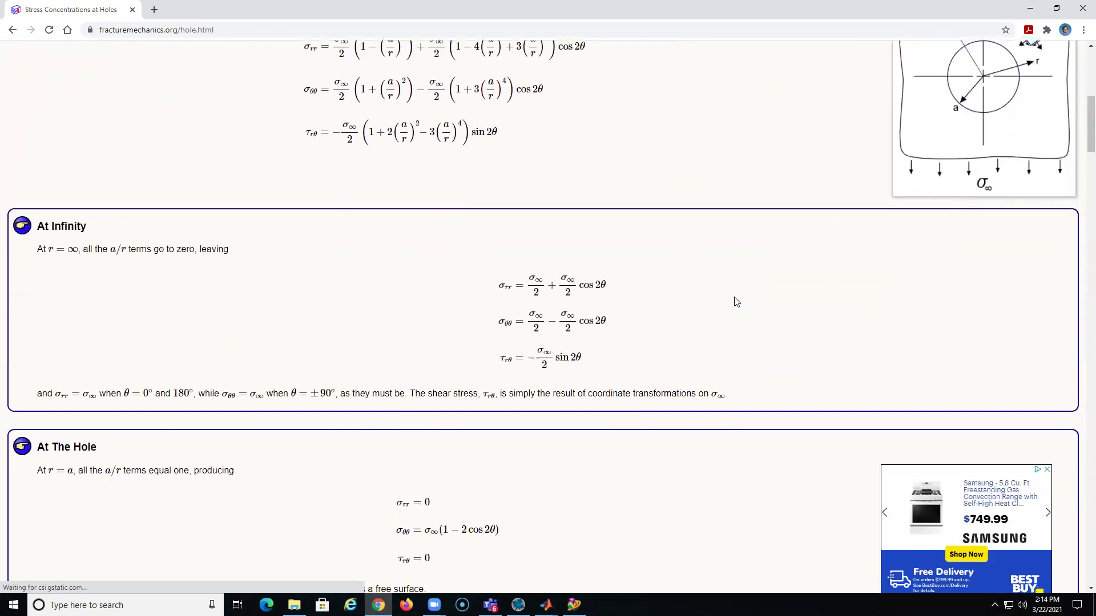
scroll(576, 325, "down", 11)
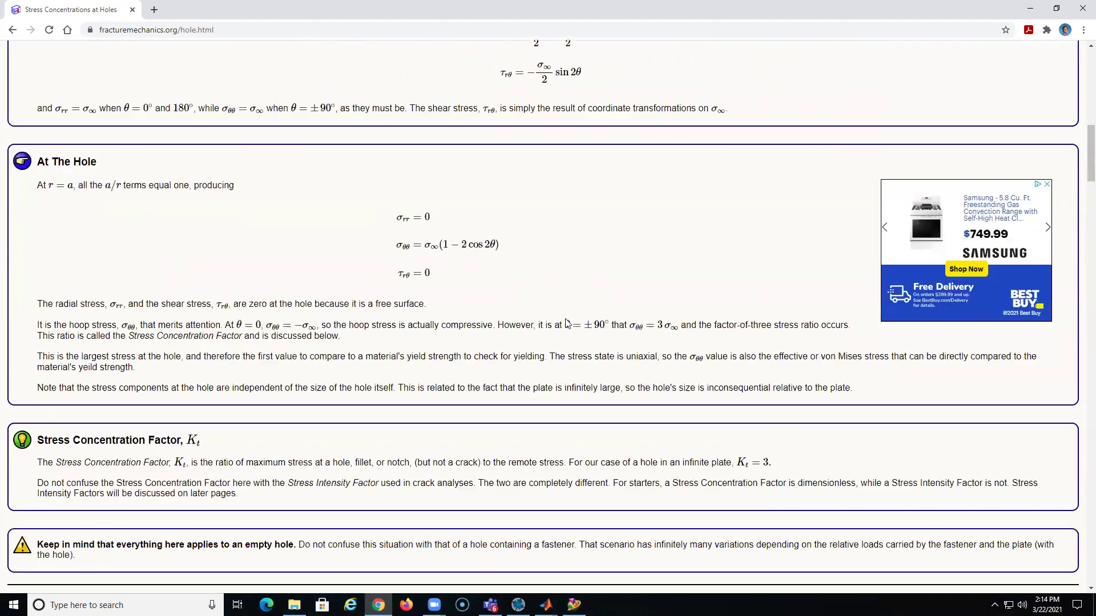
scroll(565, 319, "up", 3)
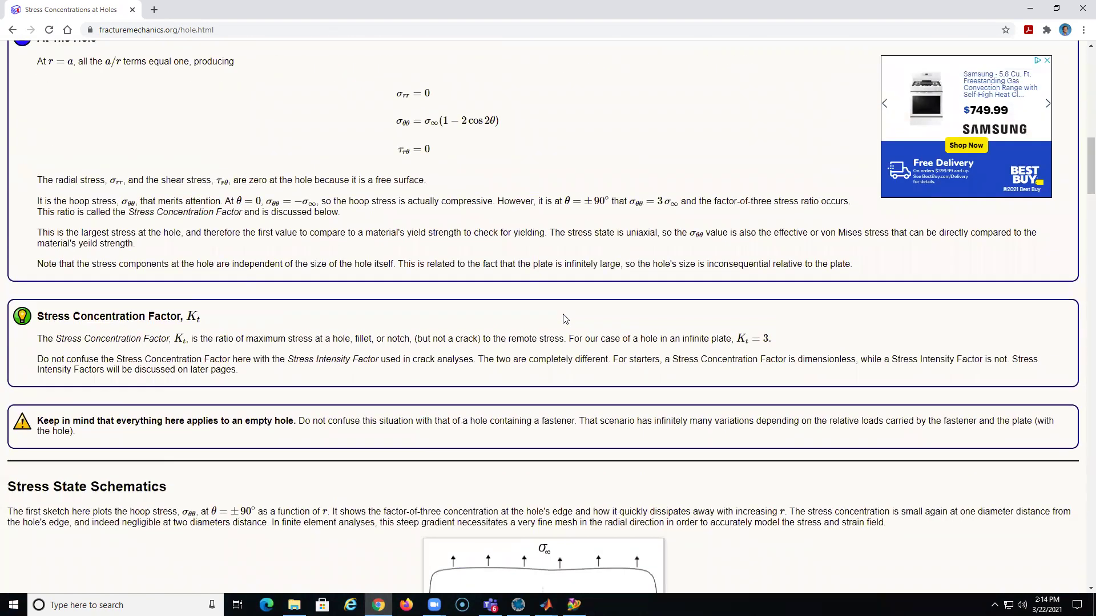
scroll(565, 319, "down", 5)
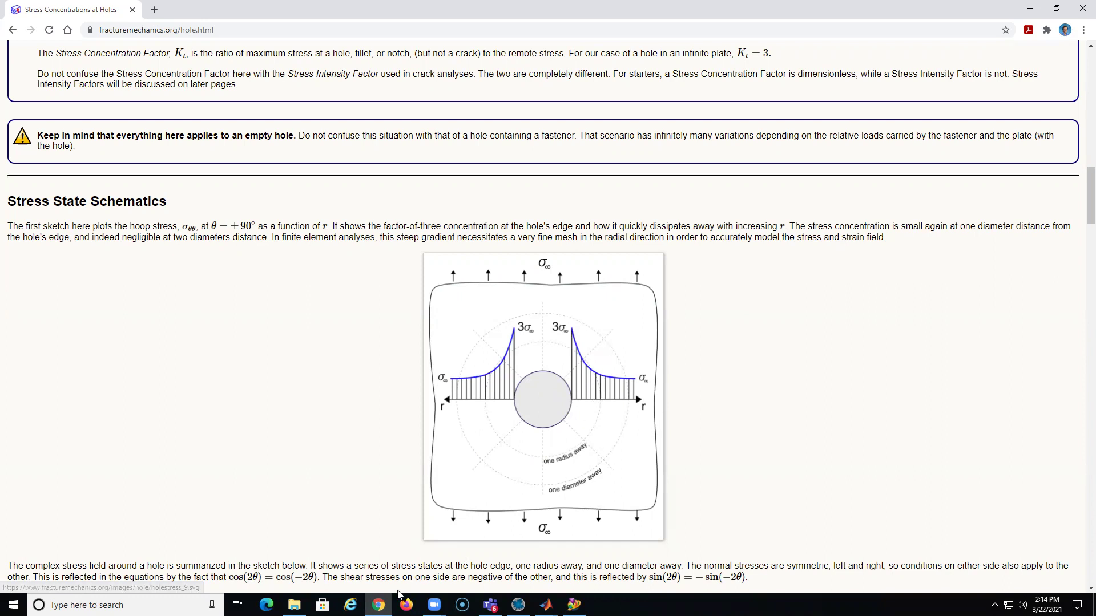
Bring up the Stress.m script and select the F=400, W=400 and t=1 lines.
mouse_move(546, 605)
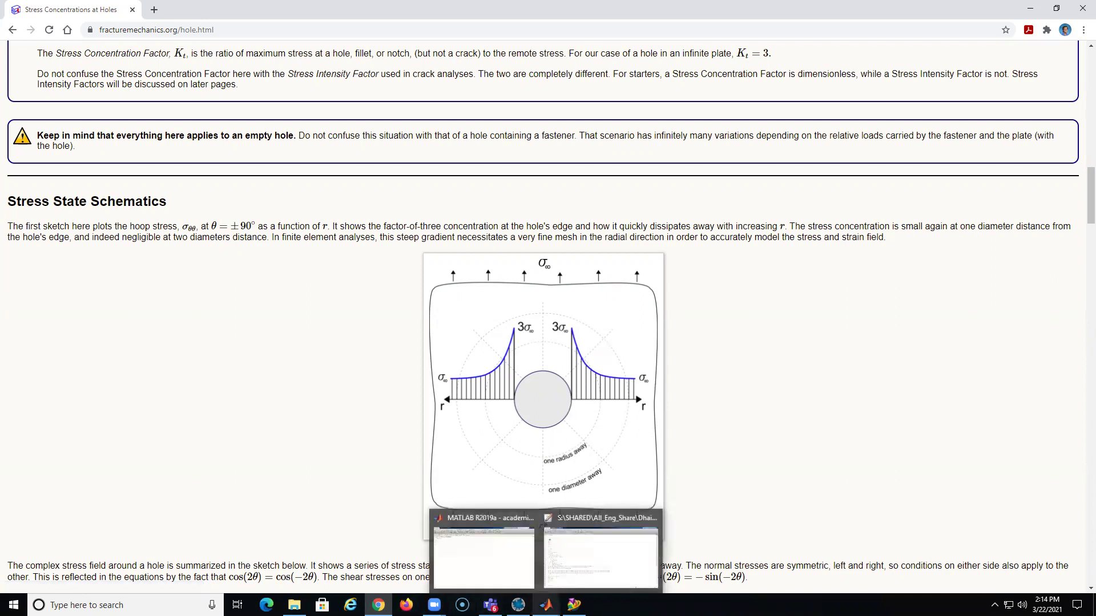
left_click(572, 569)
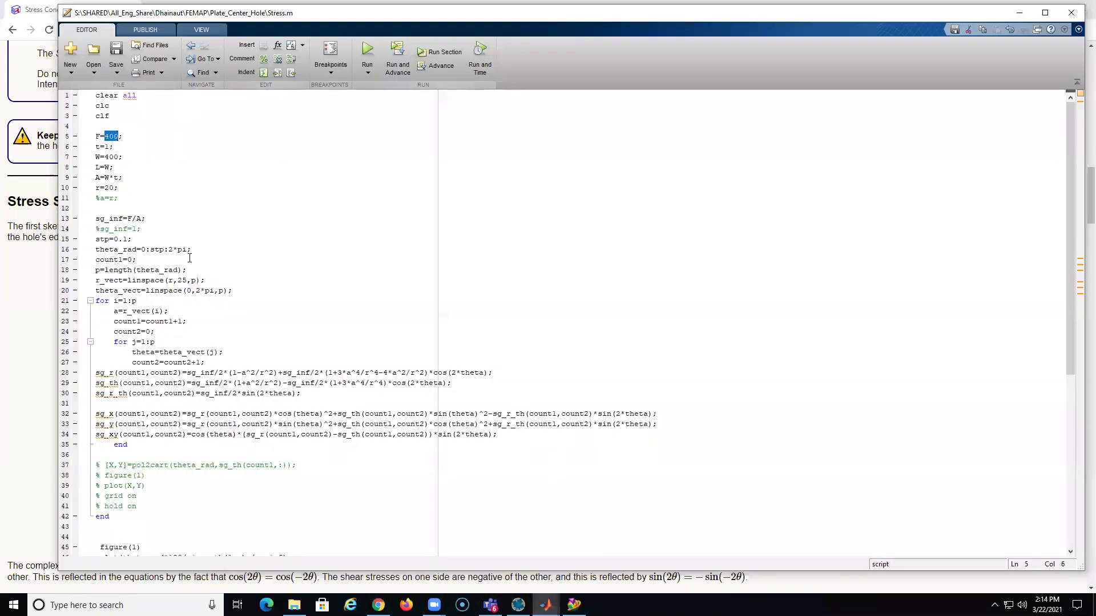
left_click(130, 137)
triple_click(128, 136)
left_click_drag(95, 156, 133, 156)
left_click_drag(94, 147, 114, 146)
Run Stress.m, check the hoop-stress plot peaking near 3, then close it and the editor.
left_click(365, 51)
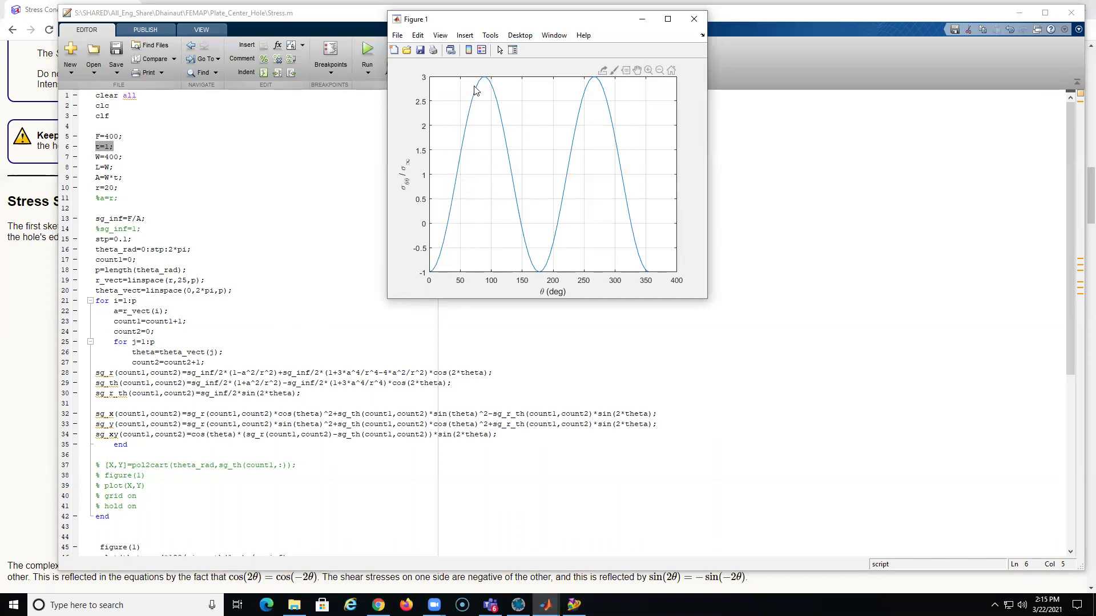
mouse_move(487, 79)
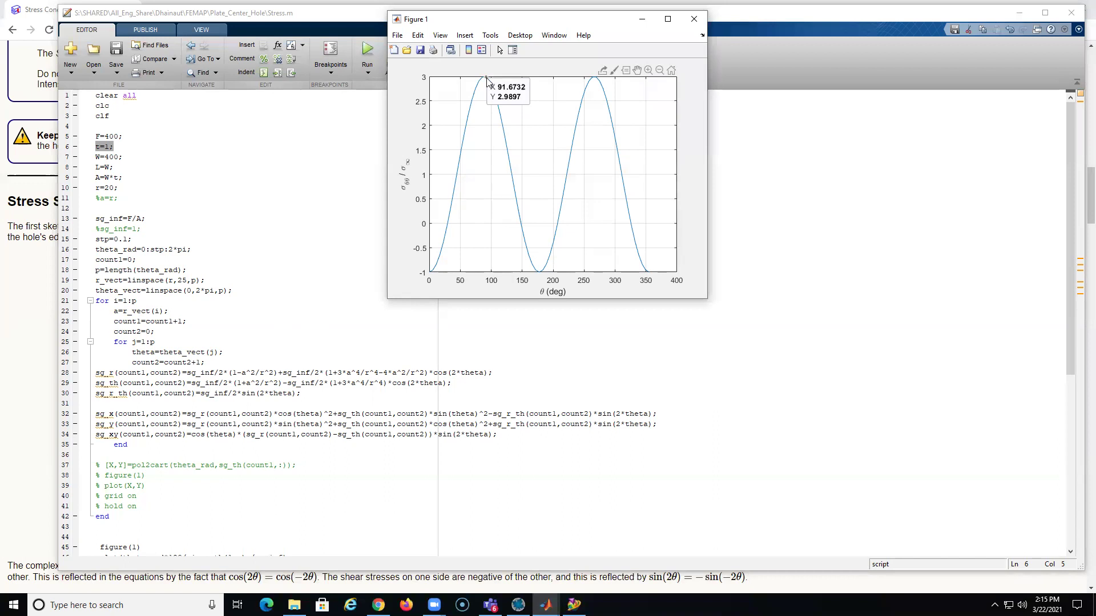
left_click(694, 20)
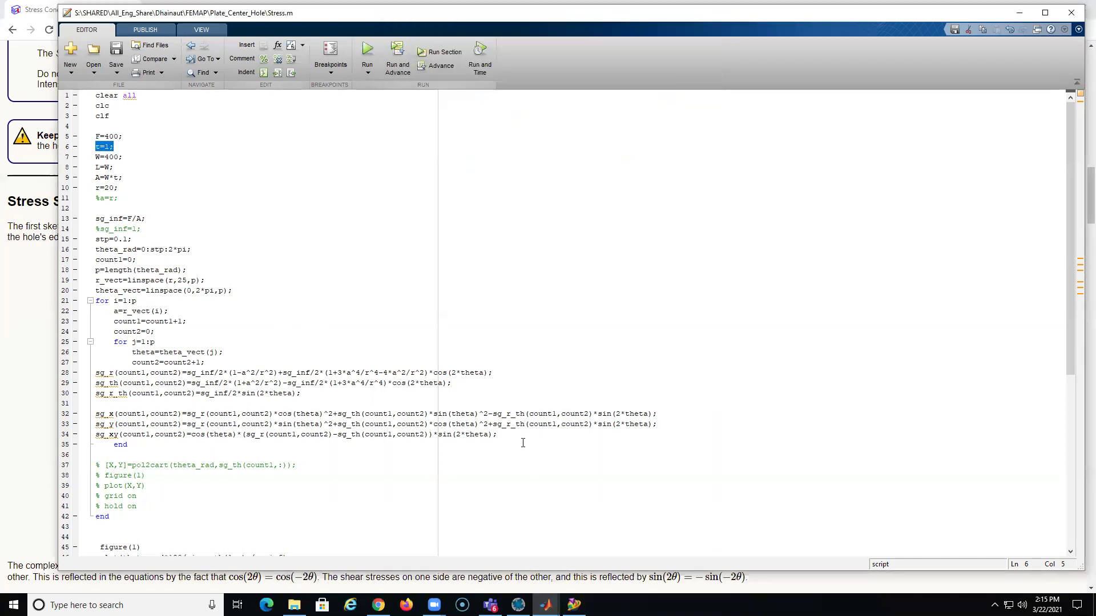
left_click(1011, 16)
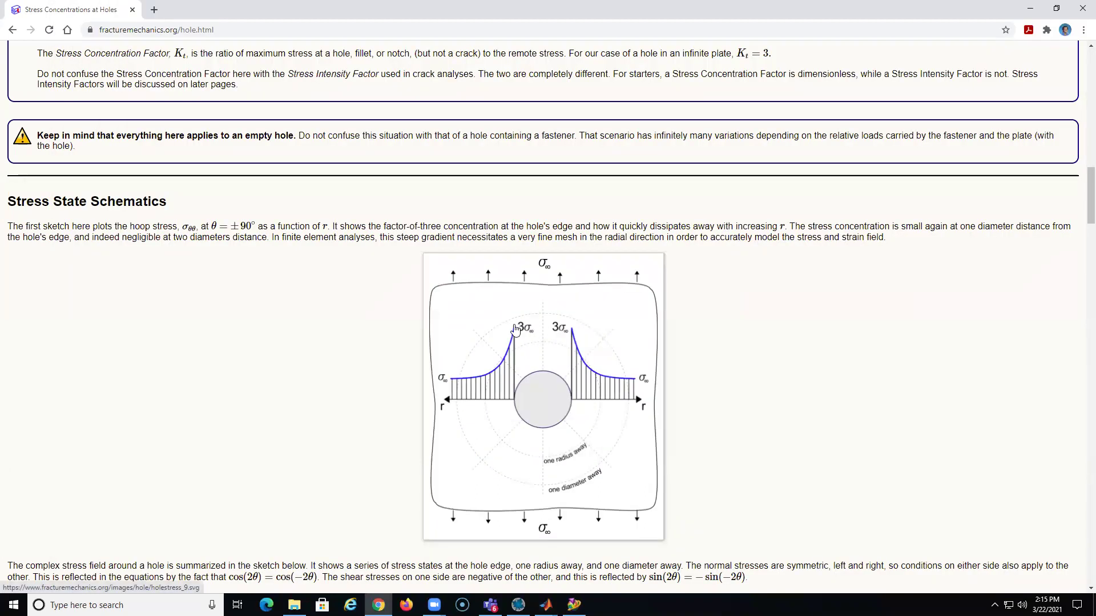
Back in Femap, start a corners surface with corners at (0,0) and (400,0).
left_click(1029, 8)
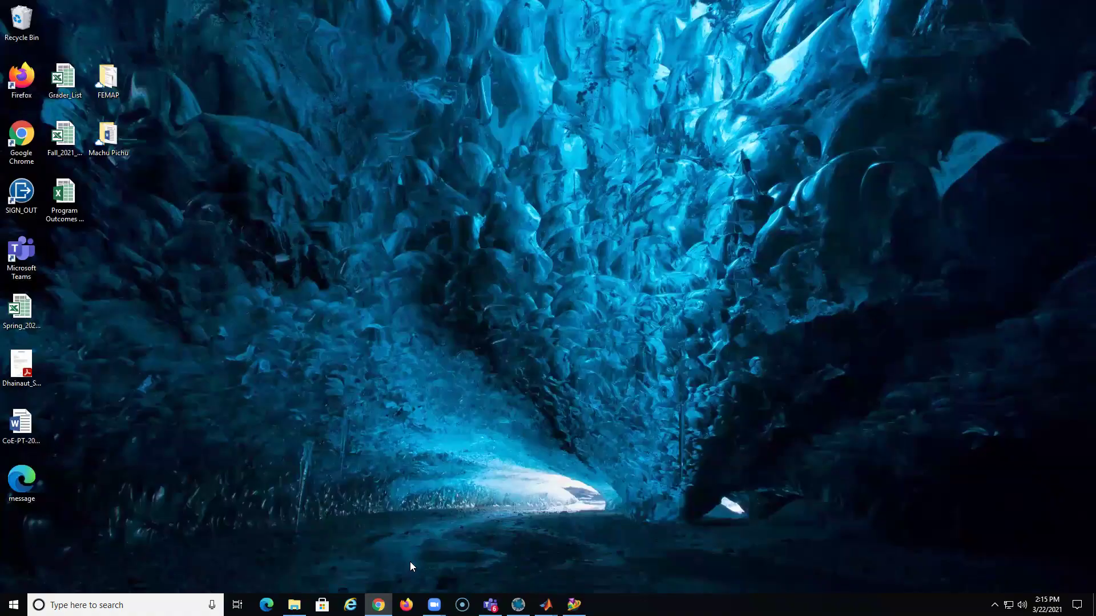
left_click(573, 604)
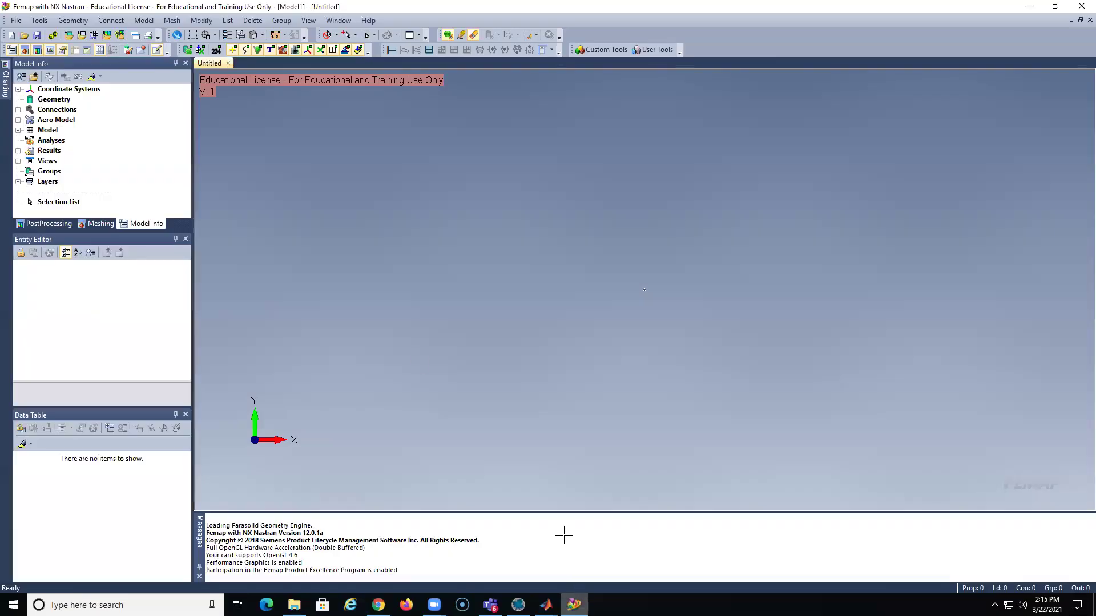
left_click(70, 21)
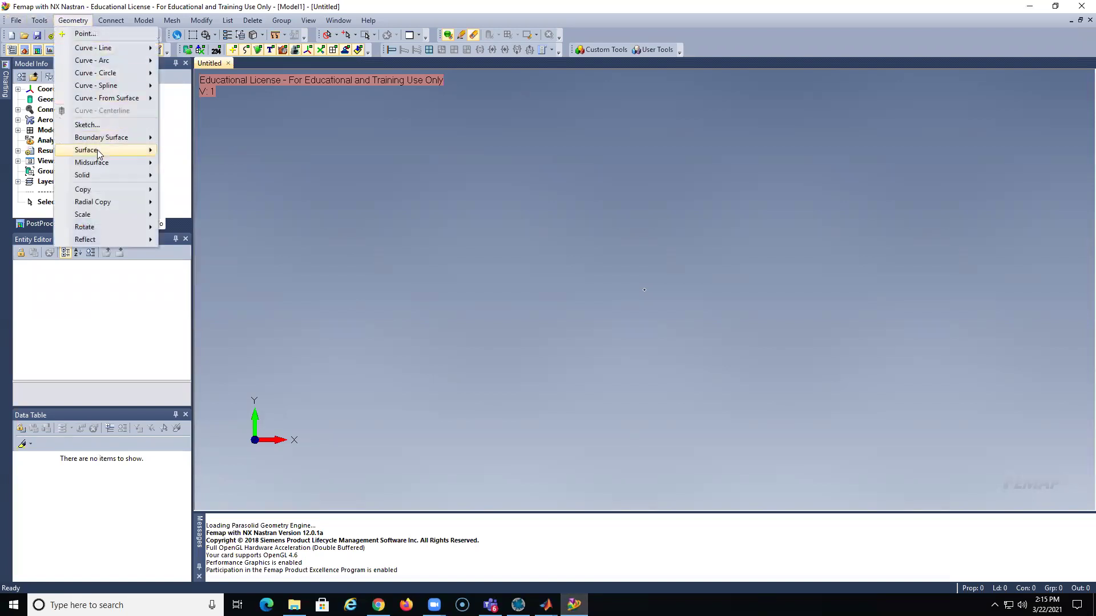
mouse_move(97, 150)
left_click(183, 151)
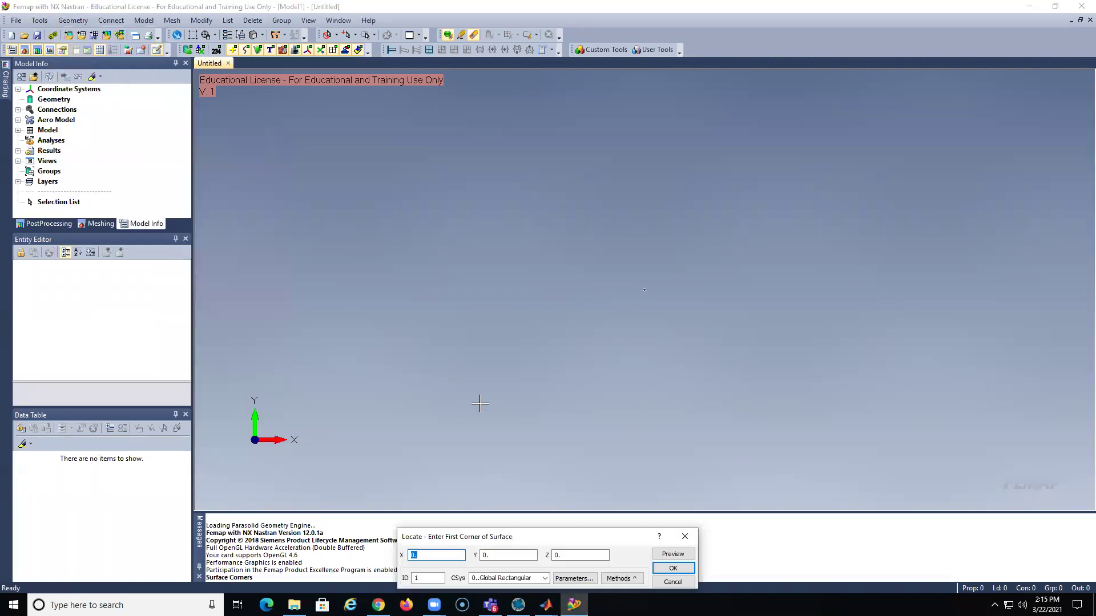
left_click(672, 567)
left_click(673, 568)
Add corners (0,400) and (400,400) to finish the 400 × 400 plate and autoscale.
double_click(406, 555)
type("0")
key("Tab")
type("4")
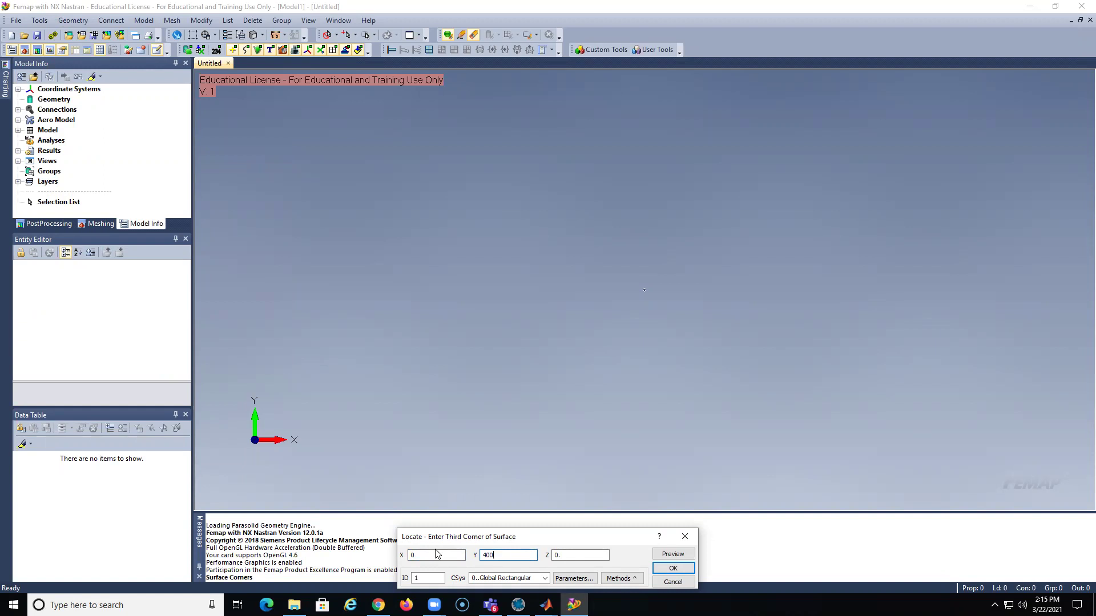
left_click(668, 569)
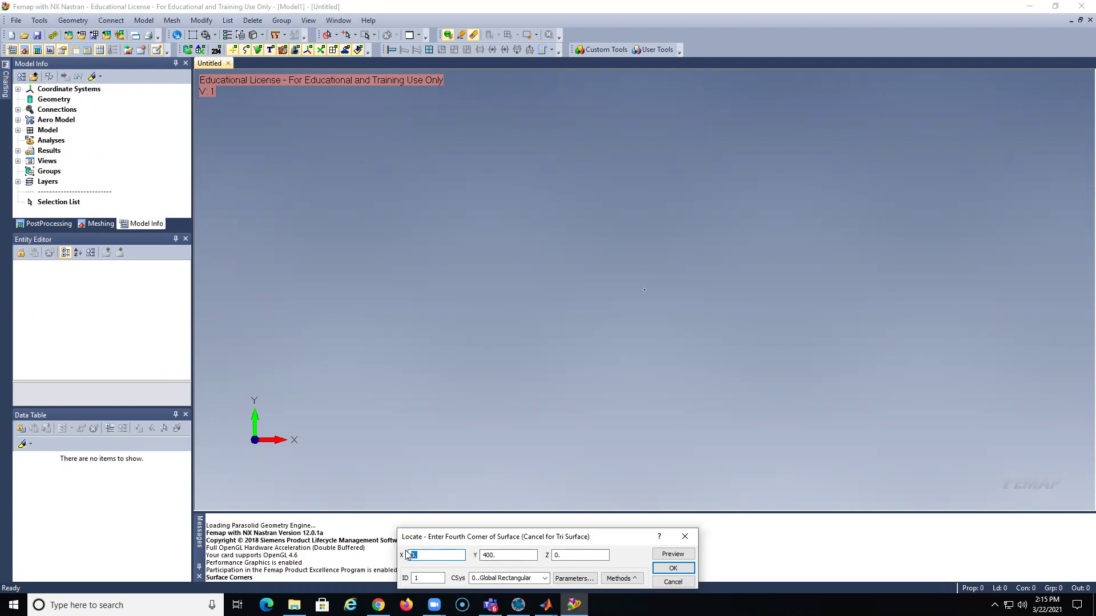
left_click(673, 568)
left_click(673, 582)
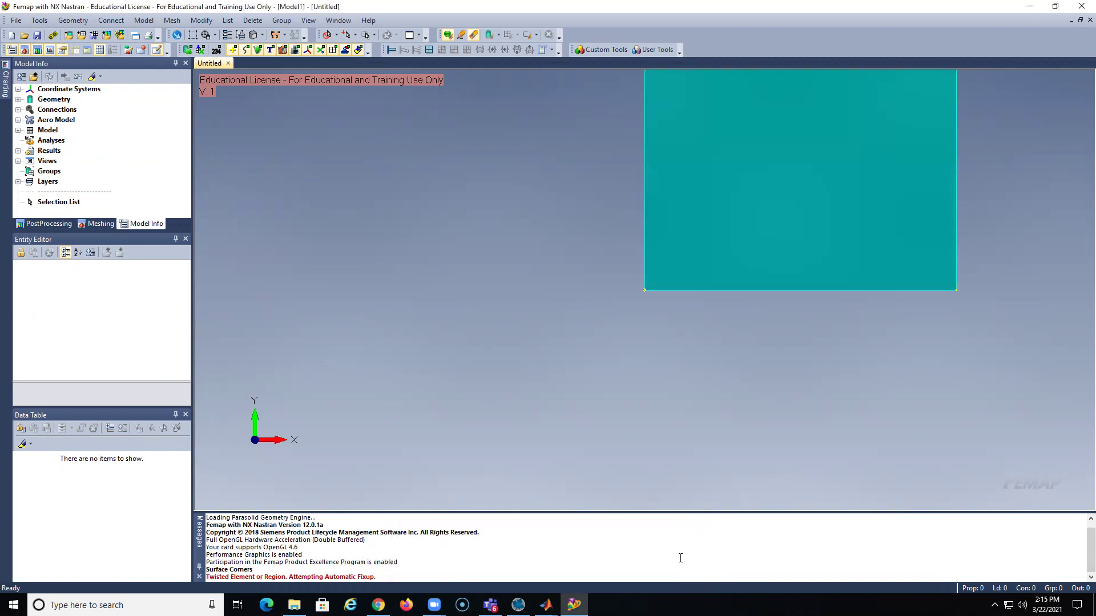
key("ctrl+a")
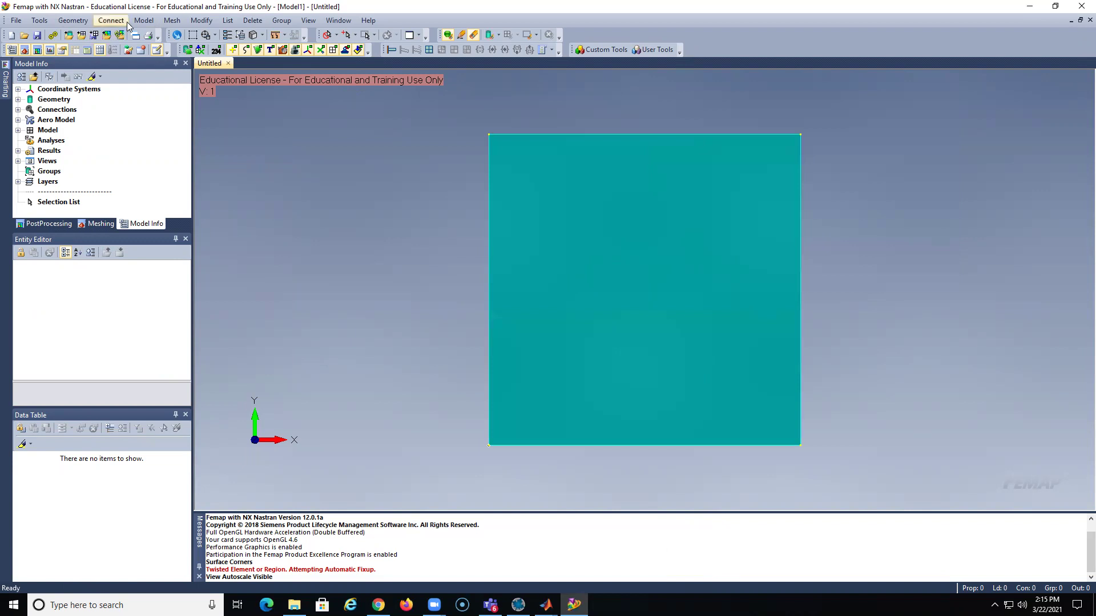
Glance at the Stress.m script in MATLAB and return to Femap.
left_click(545, 605)
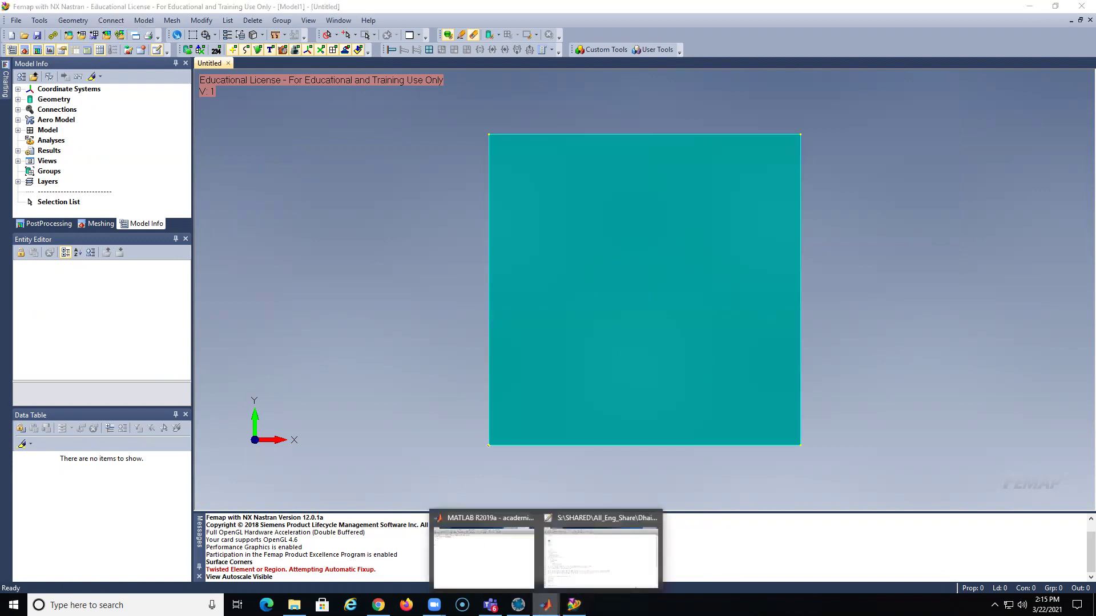
left_click(578, 582)
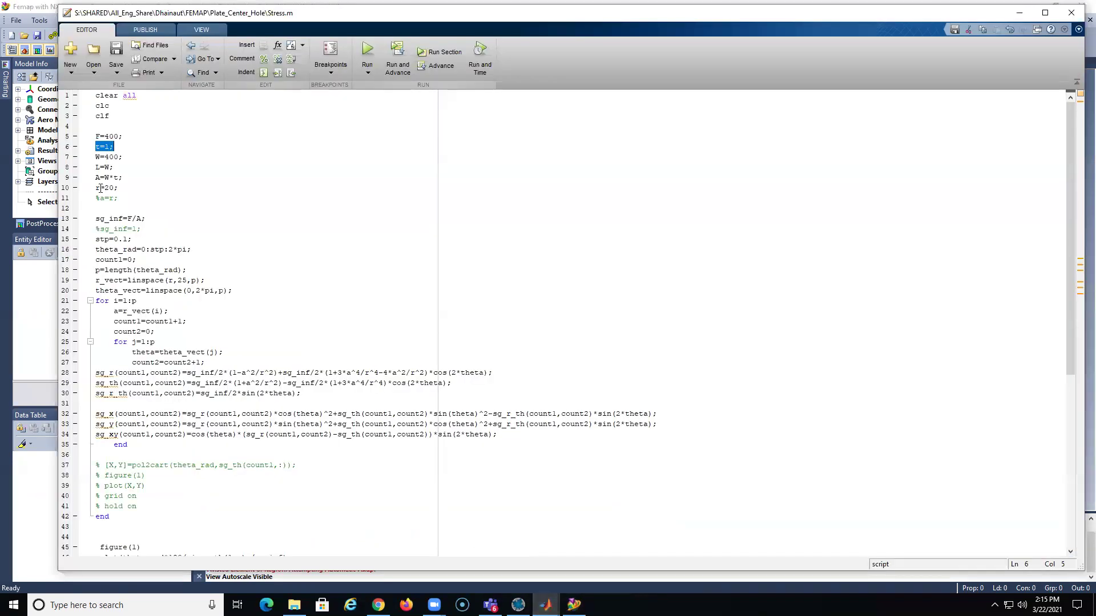
left_click(1020, 12)
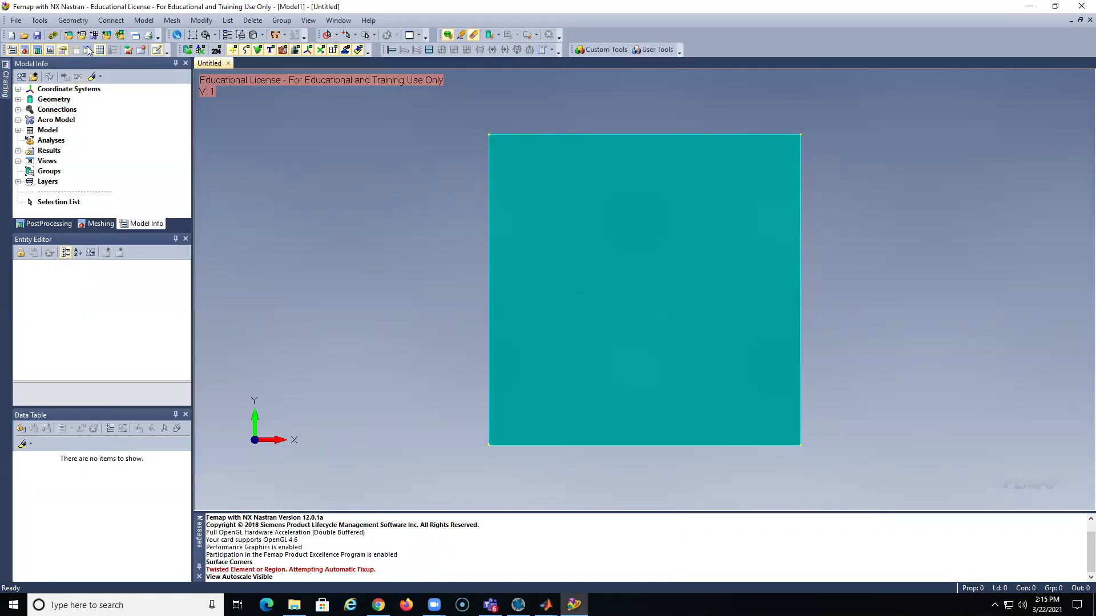
Start a centre-radius circle and set its centre to X=200, Y=200.
left_click(85, 21)
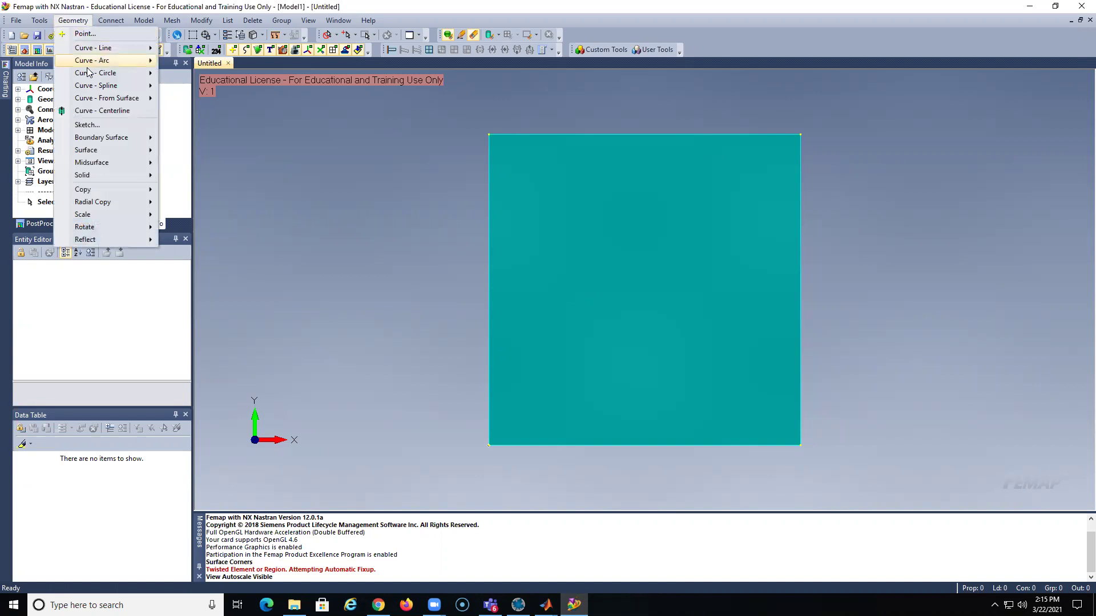
mouse_move(94, 73)
left_click(184, 101)
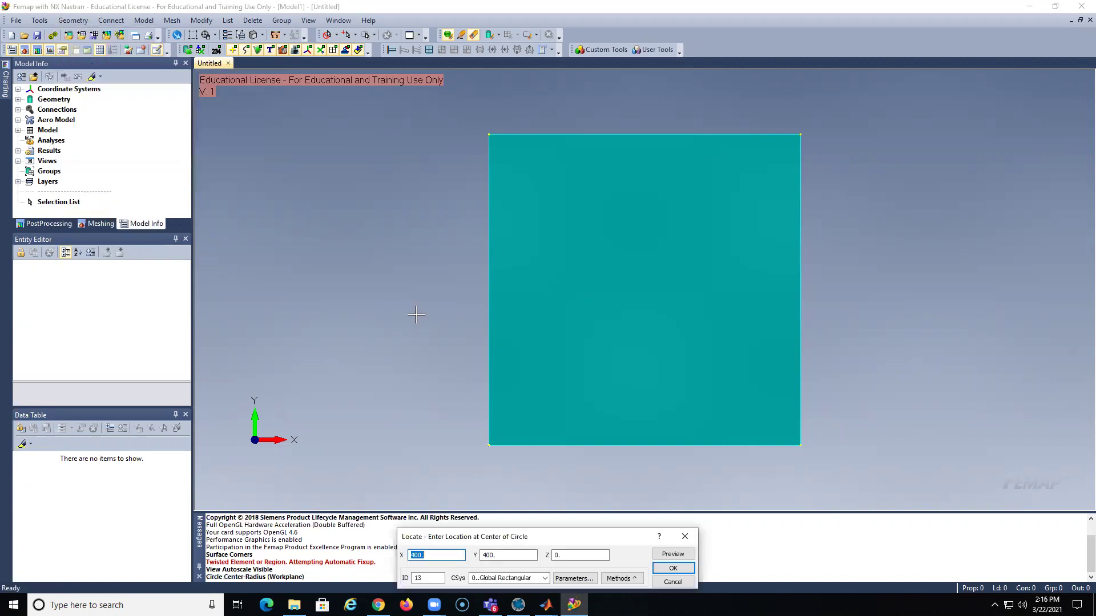
left_click(502, 555)
double_click(502, 555)
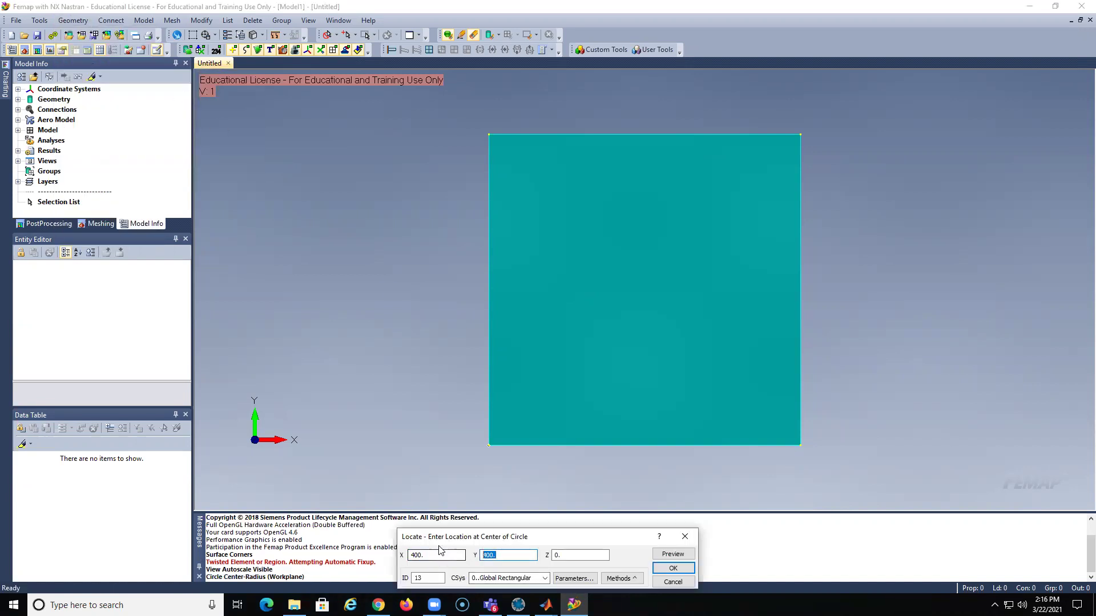
type("200")
left_click(404, 555)
double_click(404, 555)
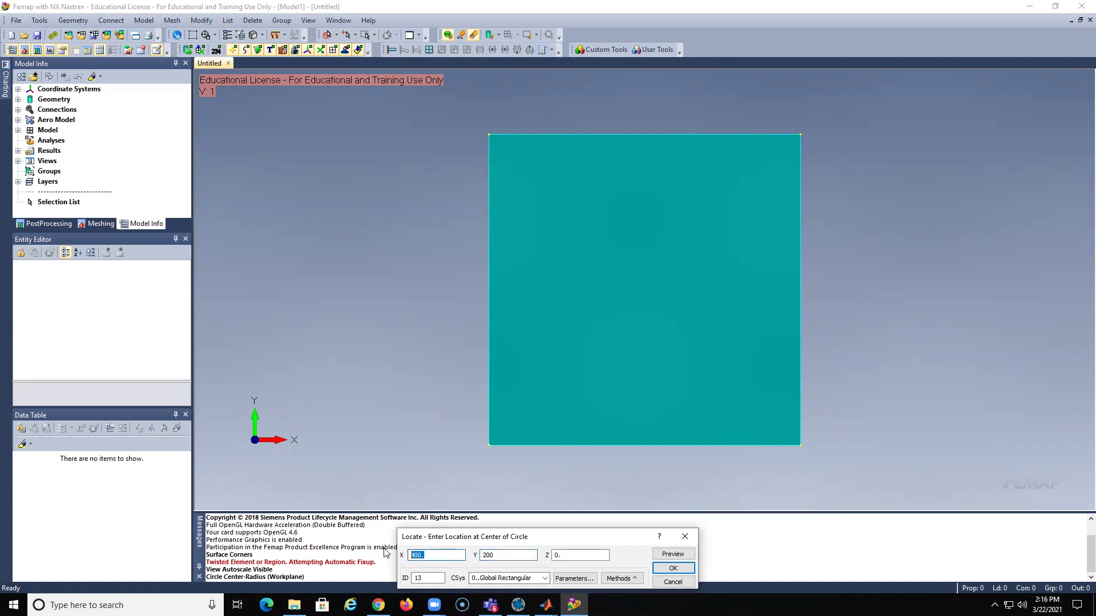
type("200")
left_click(673, 554)
left_click(684, 566)
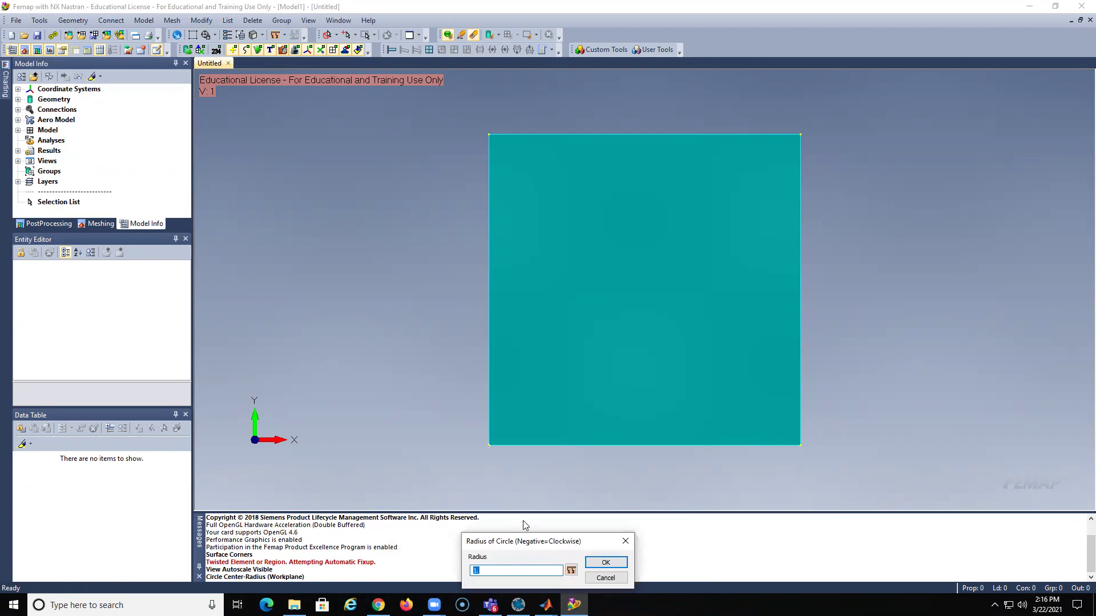
Give the circle radius 20 and finish creating it.
left_click(606, 562)
left_click(662, 581)
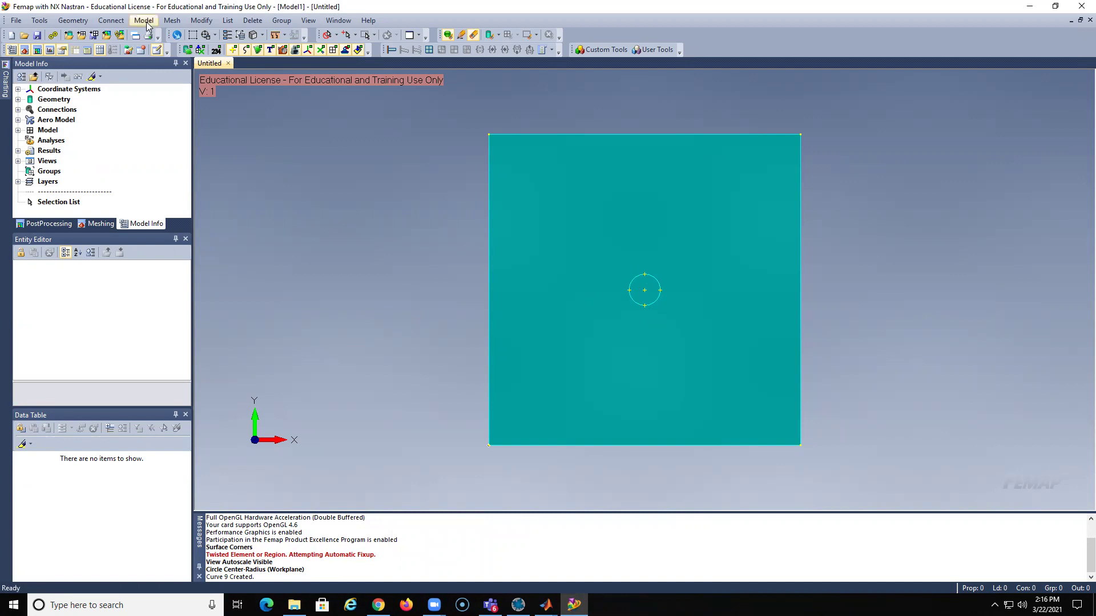
left_click(75, 21)
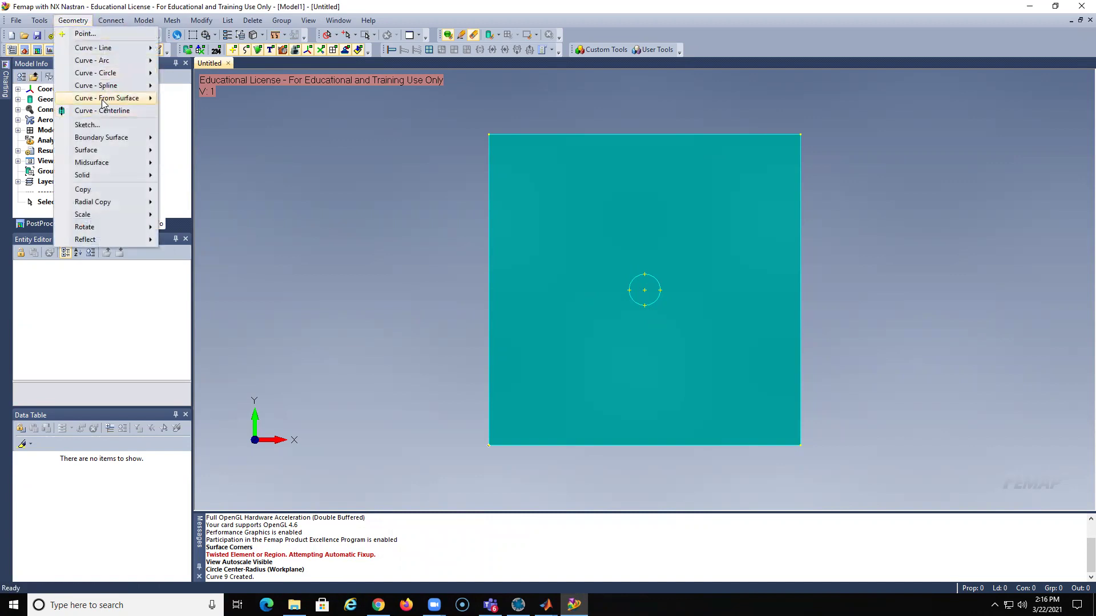
Project the radius-20 circle onto the plate surface.
mouse_move(103, 101)
left_click(179, 128)
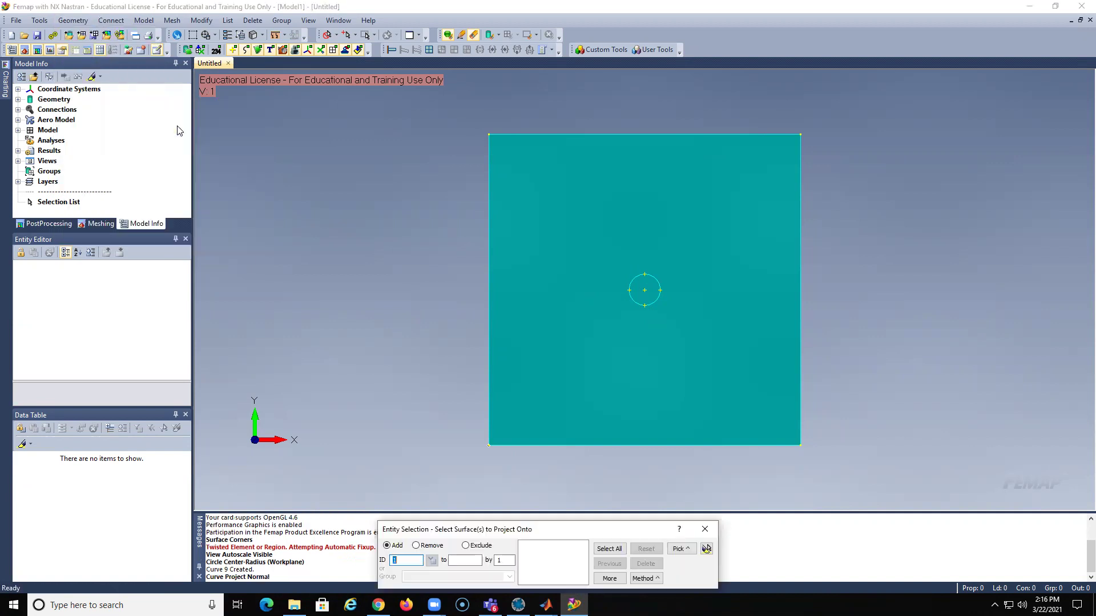
left_click(565, 256)
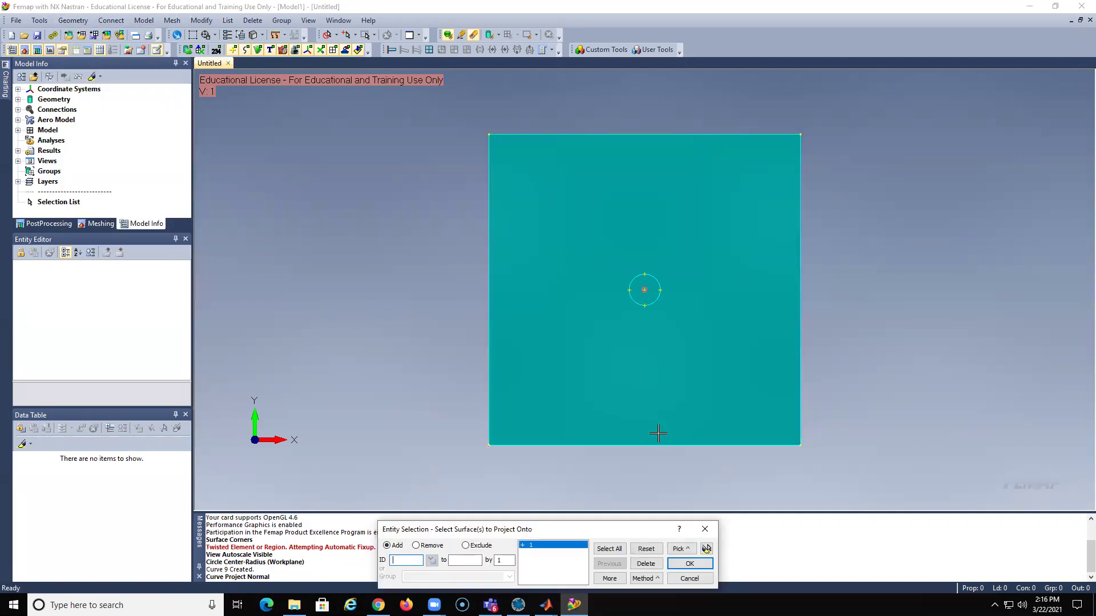
left_click(689, 563)
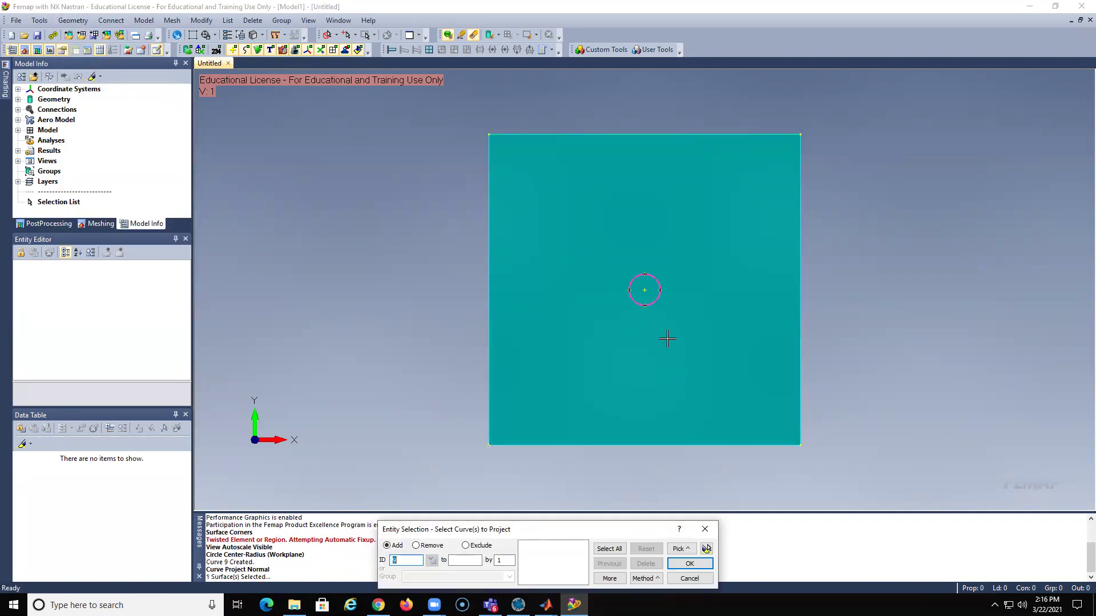
left_click(656, 312)
left_click(689, 563)
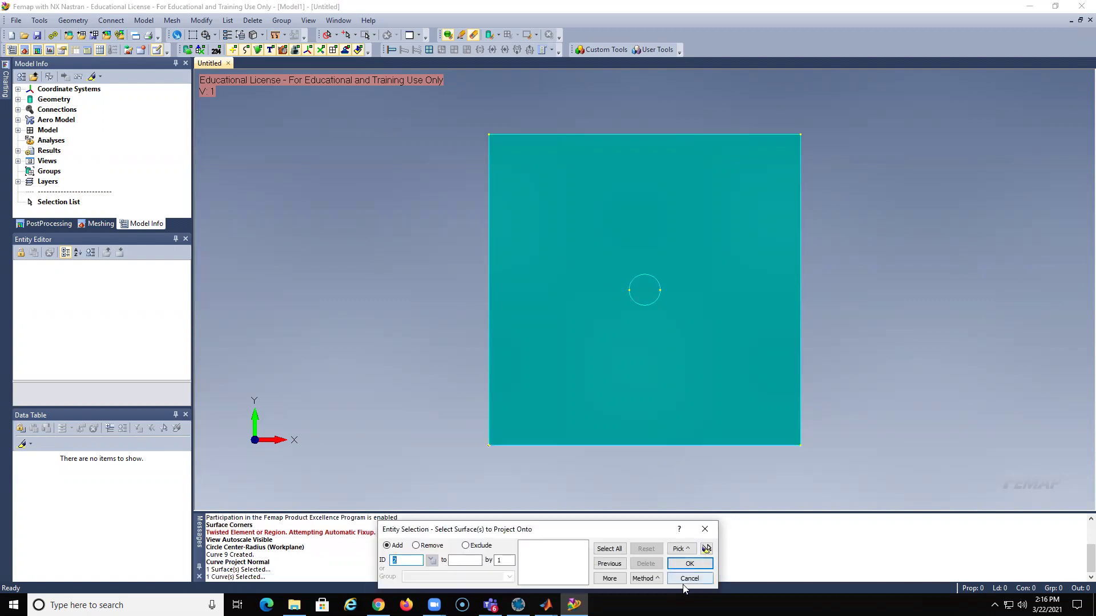
left_click(685, 579)
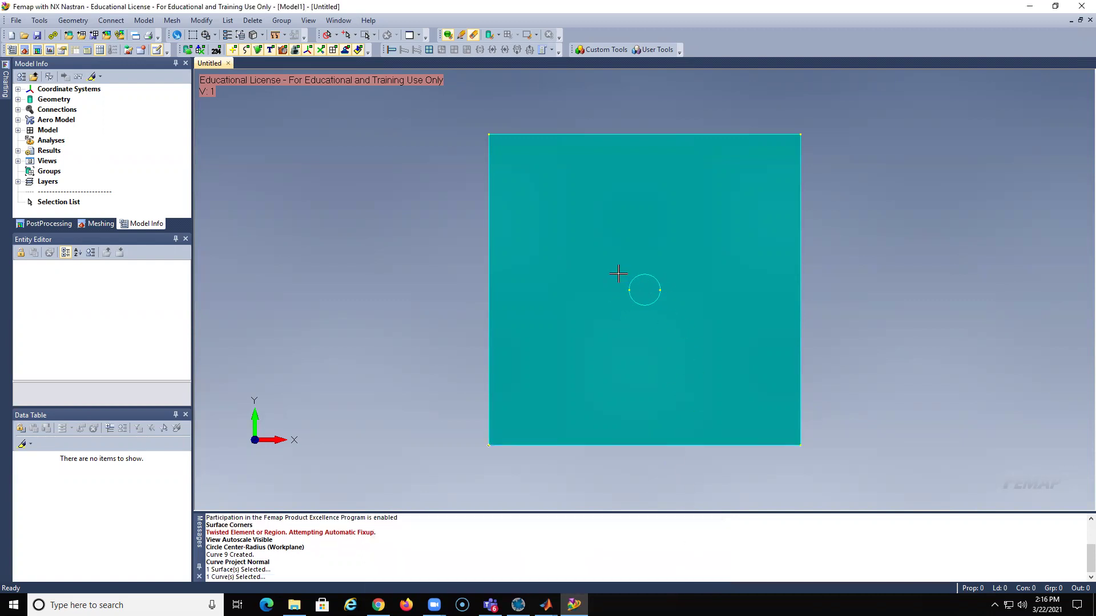
Delete the inner circular surface so the plate has a central hole.
left_click(252, 20)
mouse_move(272, 61)
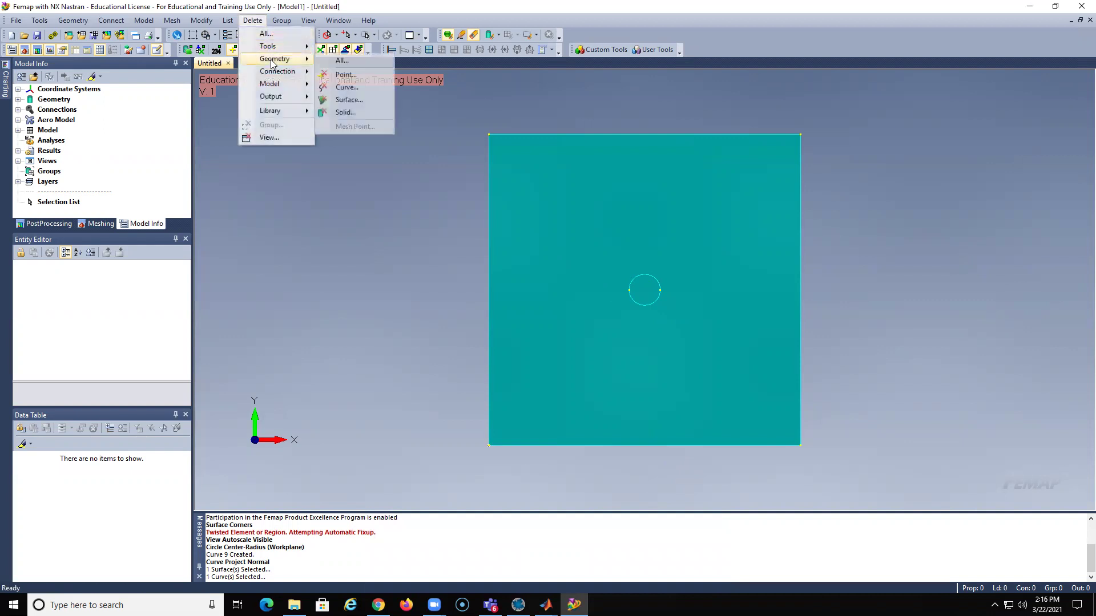
left_click(372, 100)
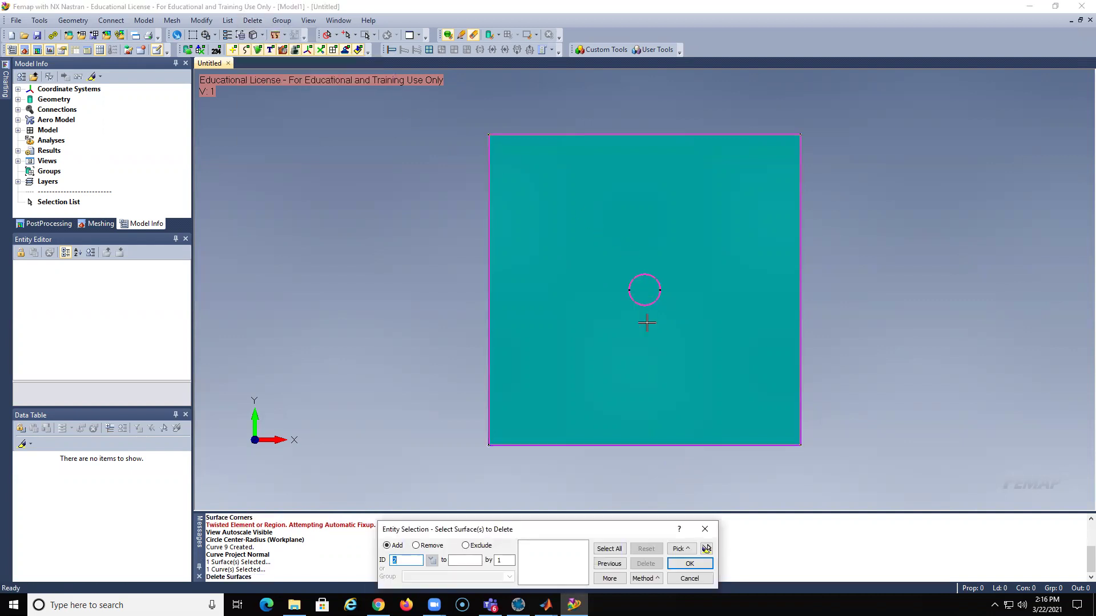
left_click(644, 292)
left_click(645, 292)
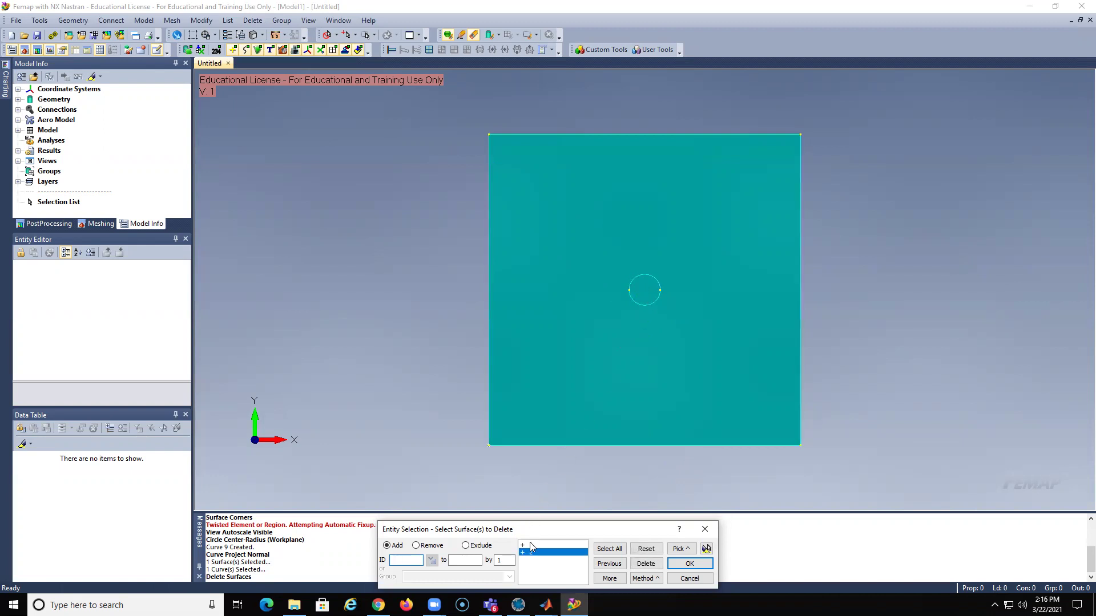
left_click(646, 564)
left_click(688, 565)
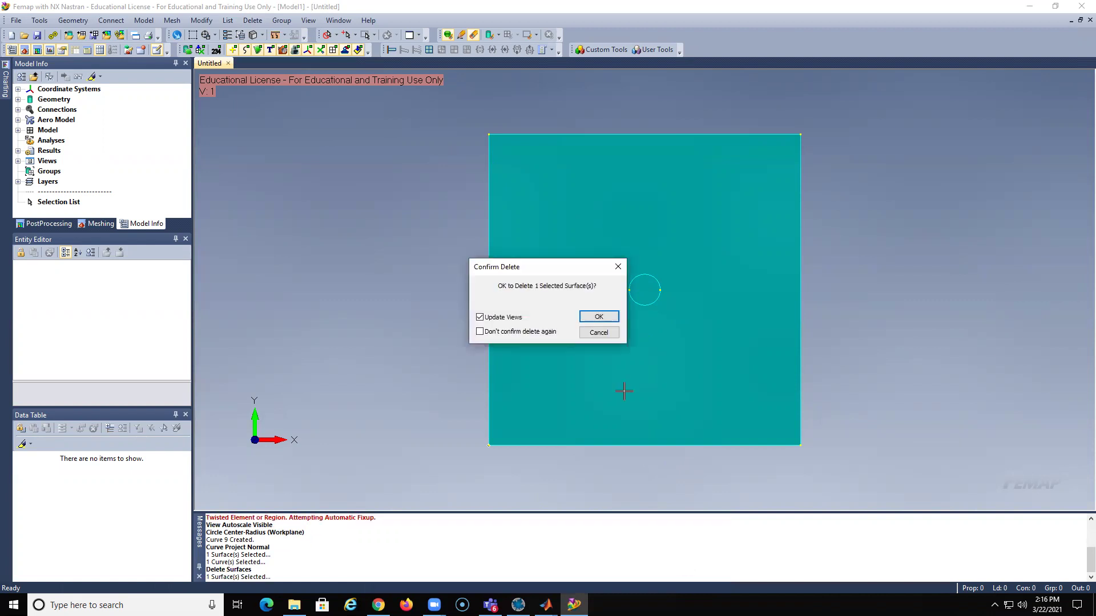
left_click(596, 316)
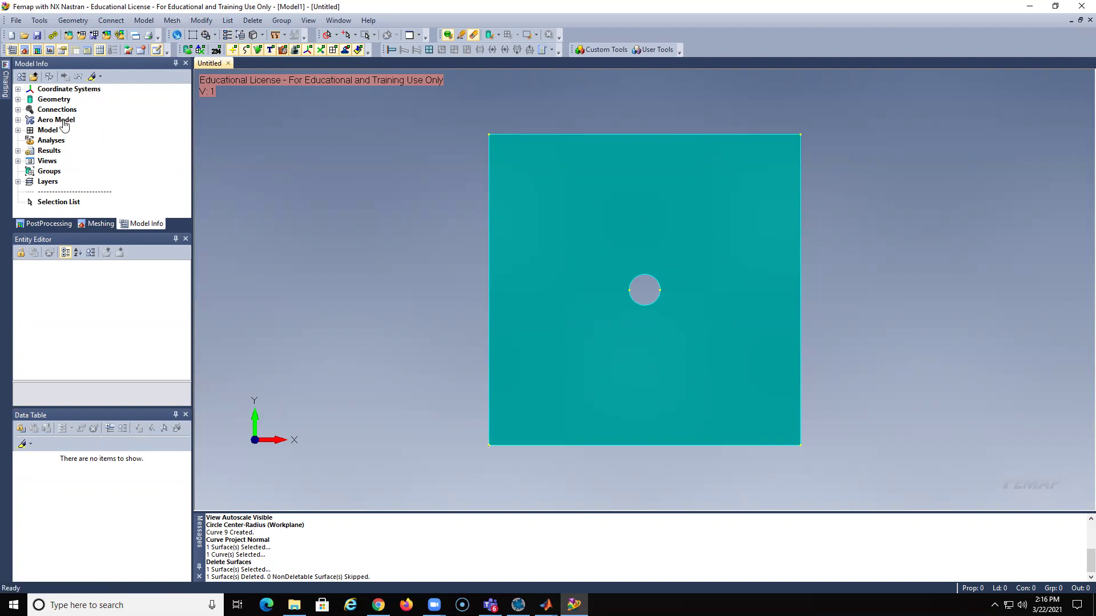
Start a new isotropic material with Young's modulus 200e3 and Poisson's ratio 0.25.
left_click(19, 131)
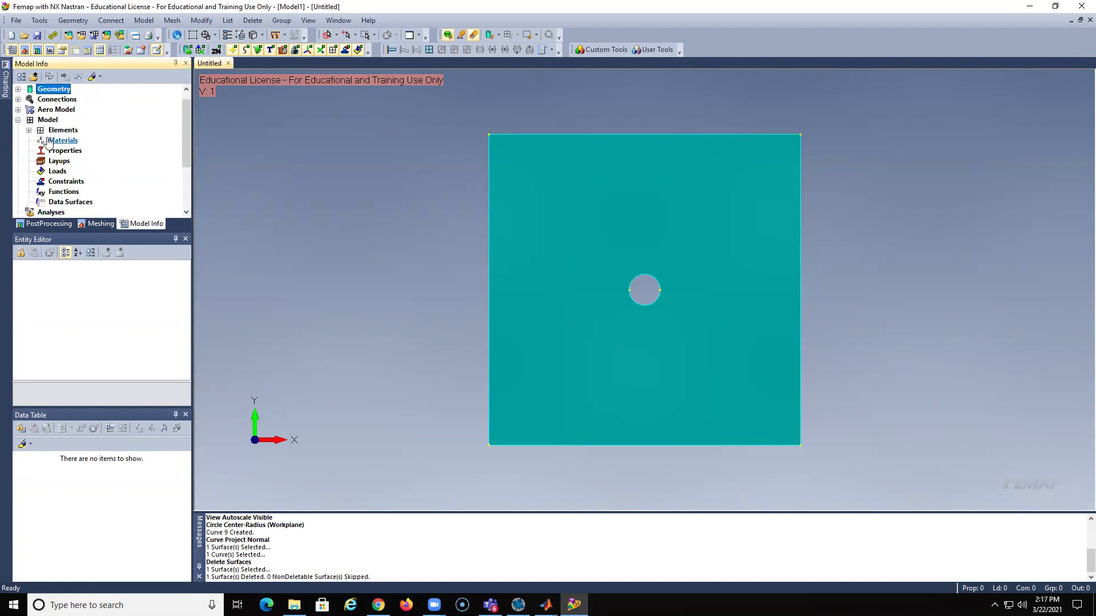
right_click(51, 140)
left_click(73, 147)
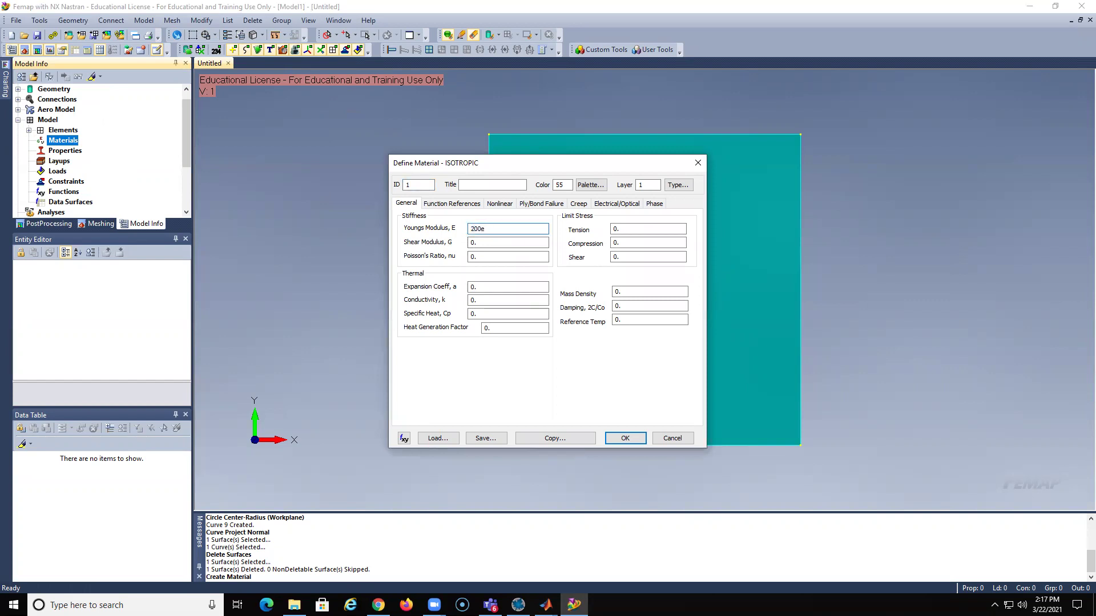
left_click(489, 258)
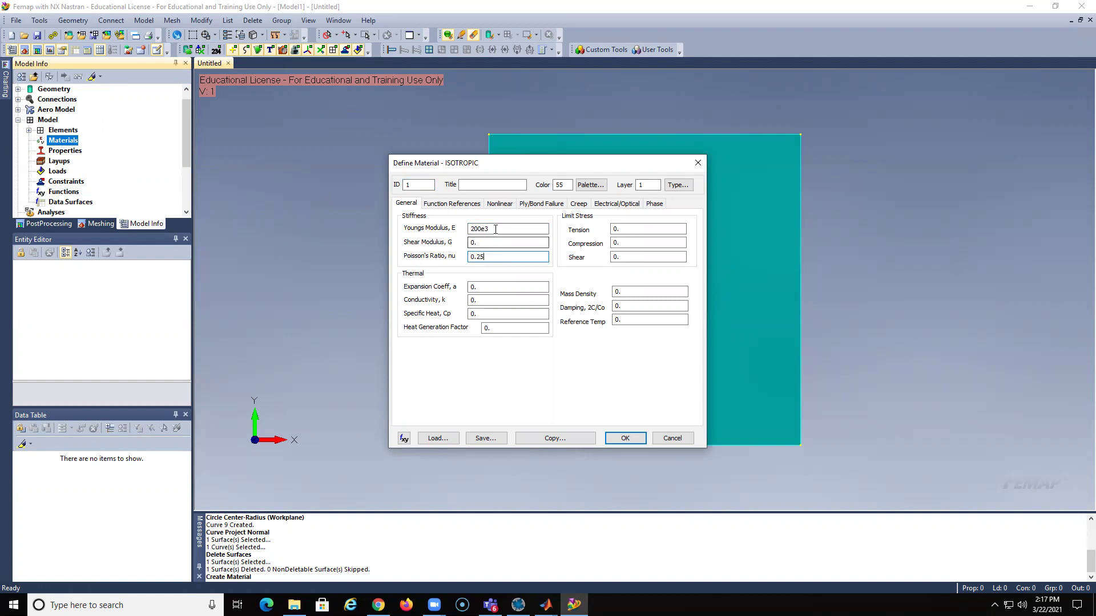
left_click(473, 185)
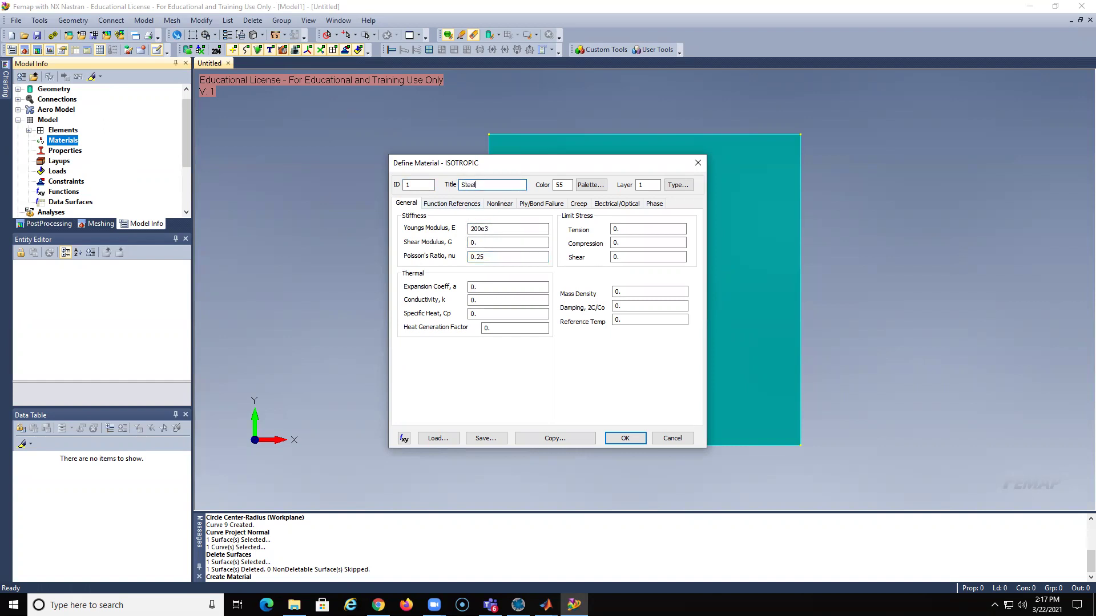
Title the material Steel, save it and make it the active material.
type("Steel")
left_click(626, 439)
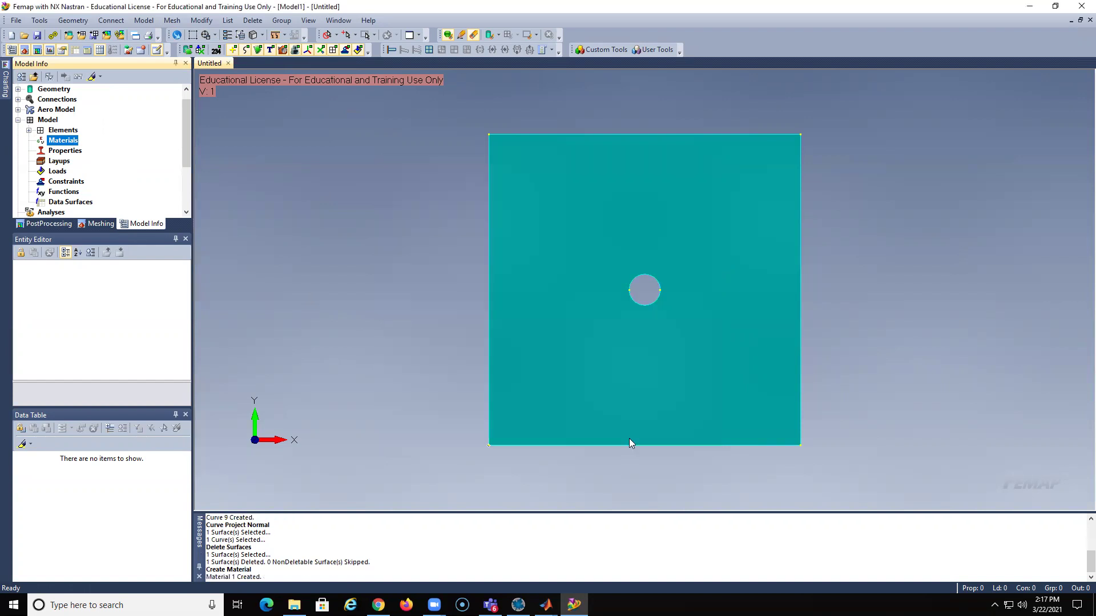
left_click(674, 439)
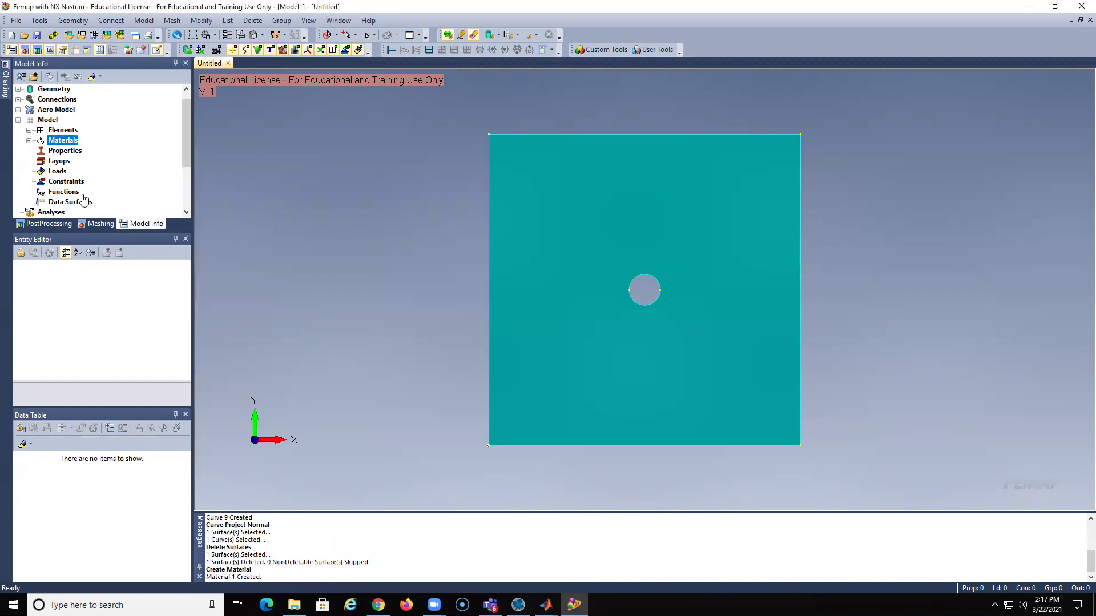
left_click(28, 140)
double_click(80, 150)
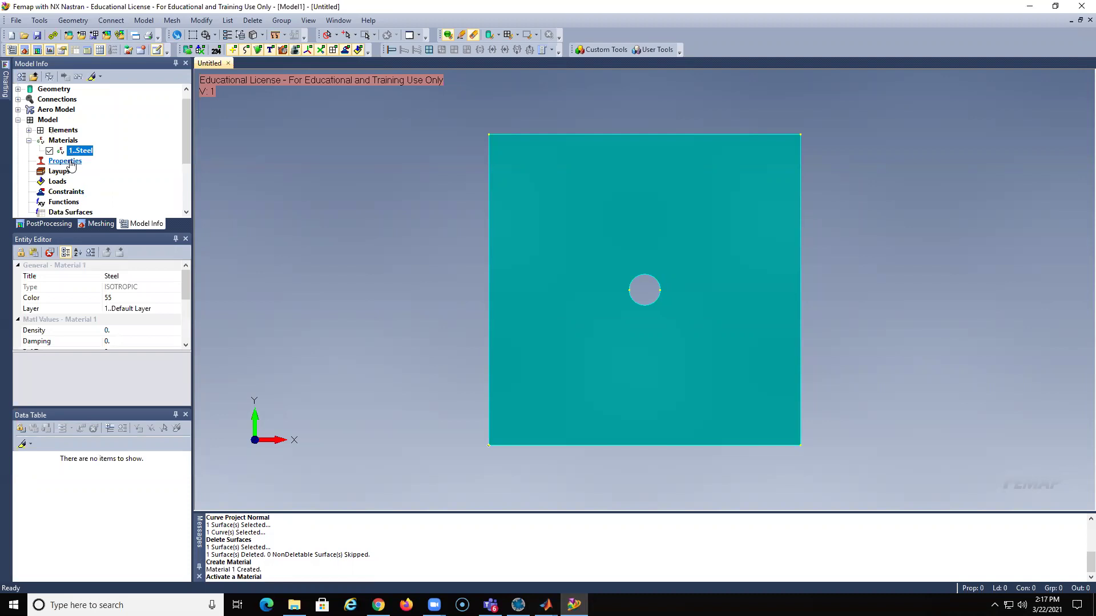
Create plate Property 1 titled 'Plate t=1' with thickness 1.
left_click(65, 161)
right_click(71, 165)
left_click(102, 169)
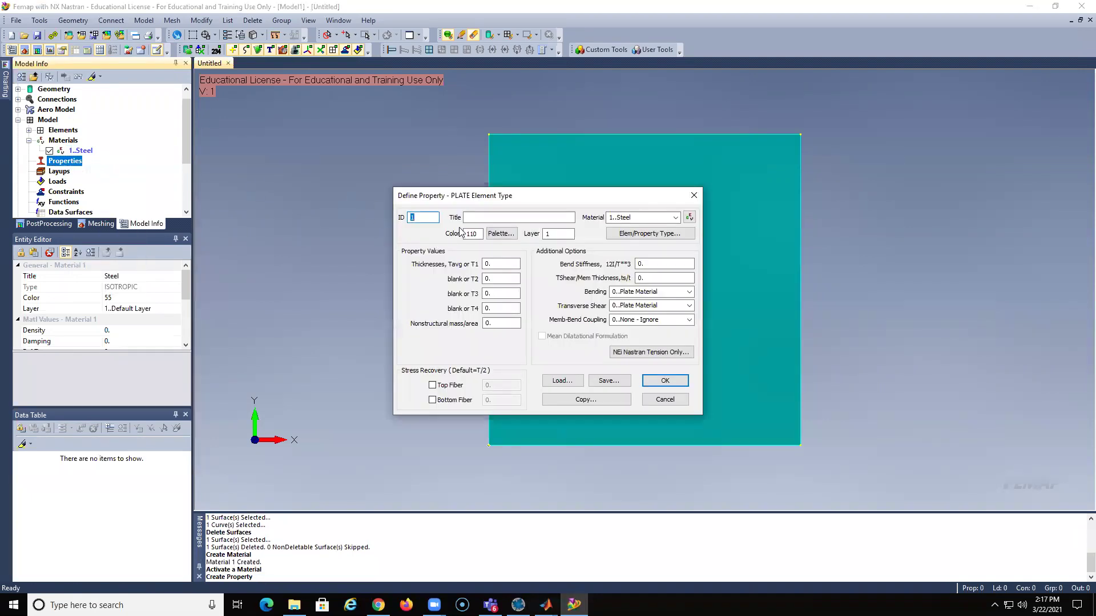
left_click(497, 265)
type("1Plate t=1")
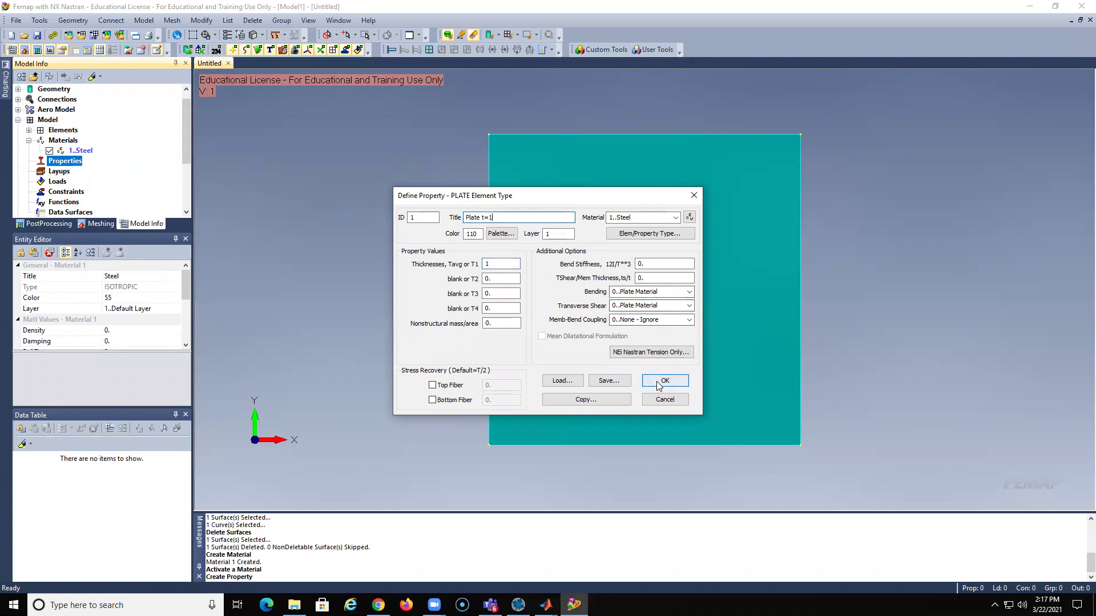
left_click(665, 381)
Apply mesh size 1 to the plate surface, without small-feature limits.
left_click(665, 400)
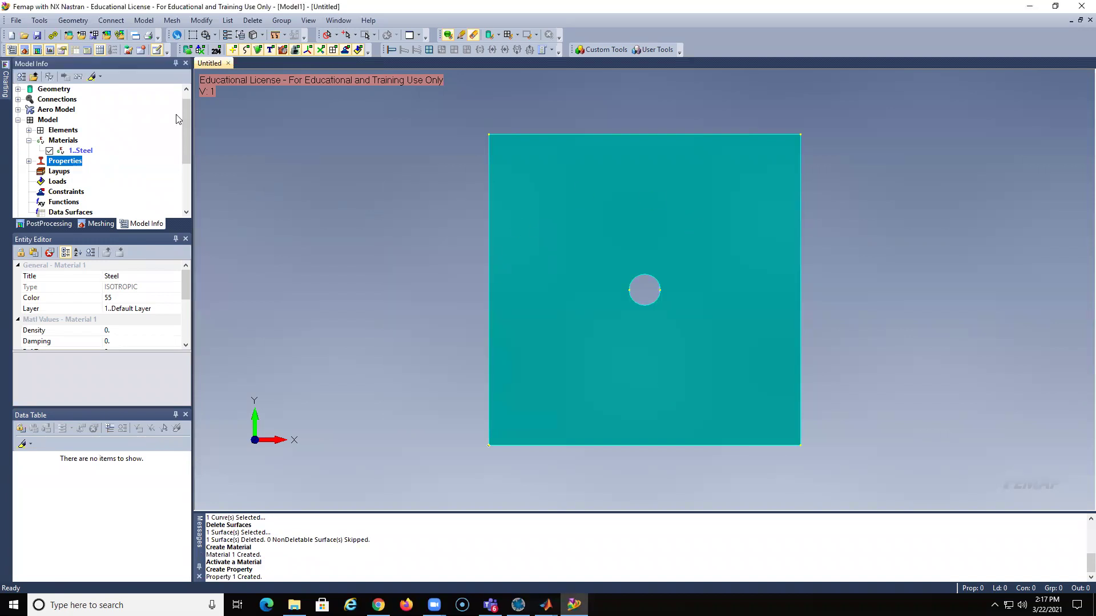
left_click(172, 20)
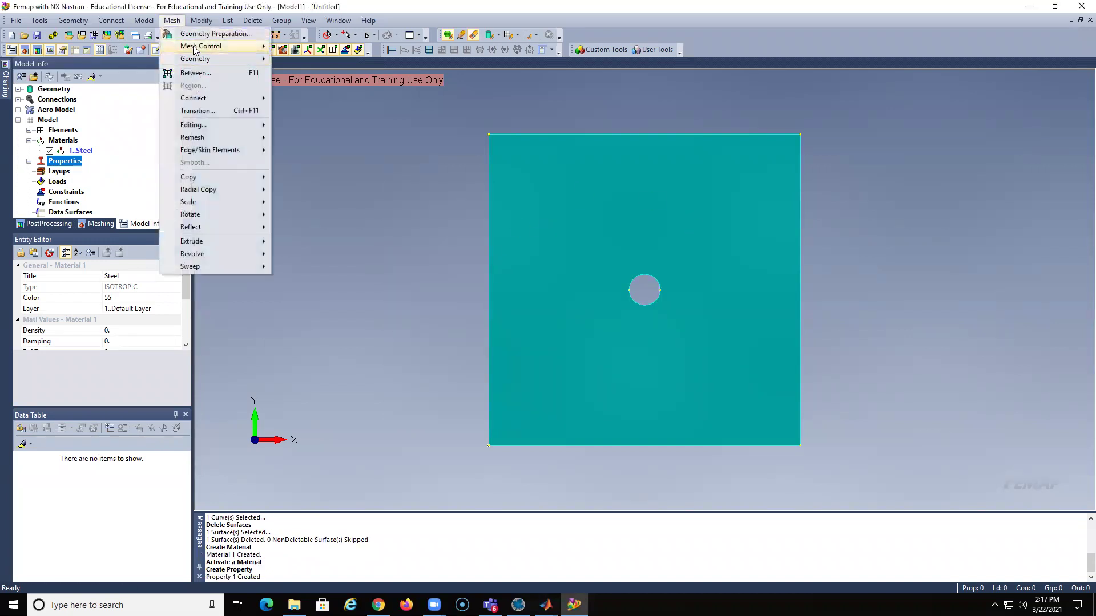
mouse_move(194, 49)
left_click(325, 89)
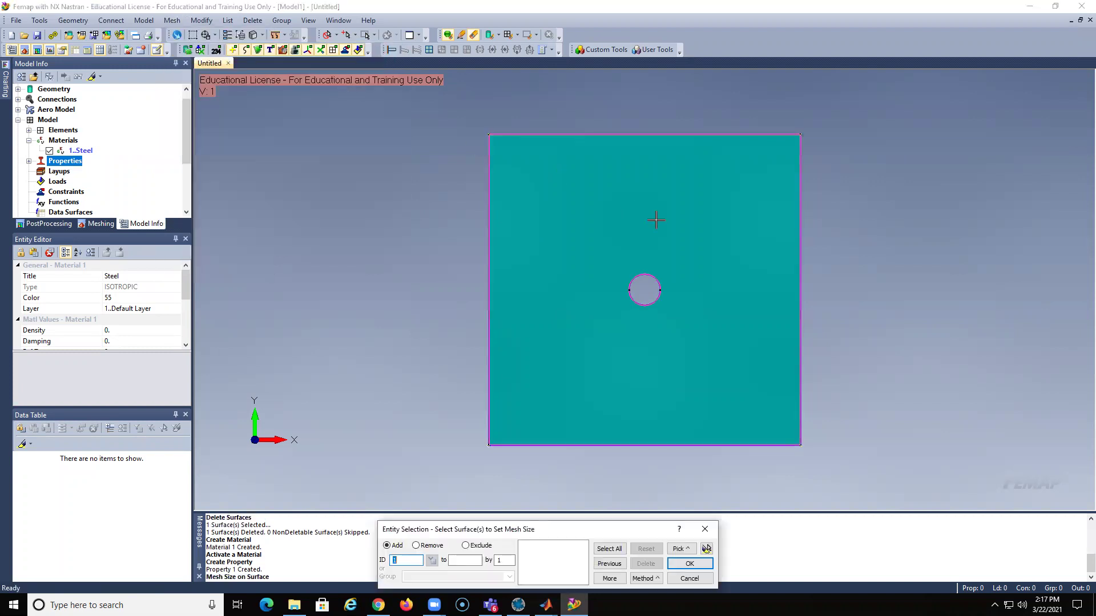
left_click(651, 220)
left_click(689, 562)
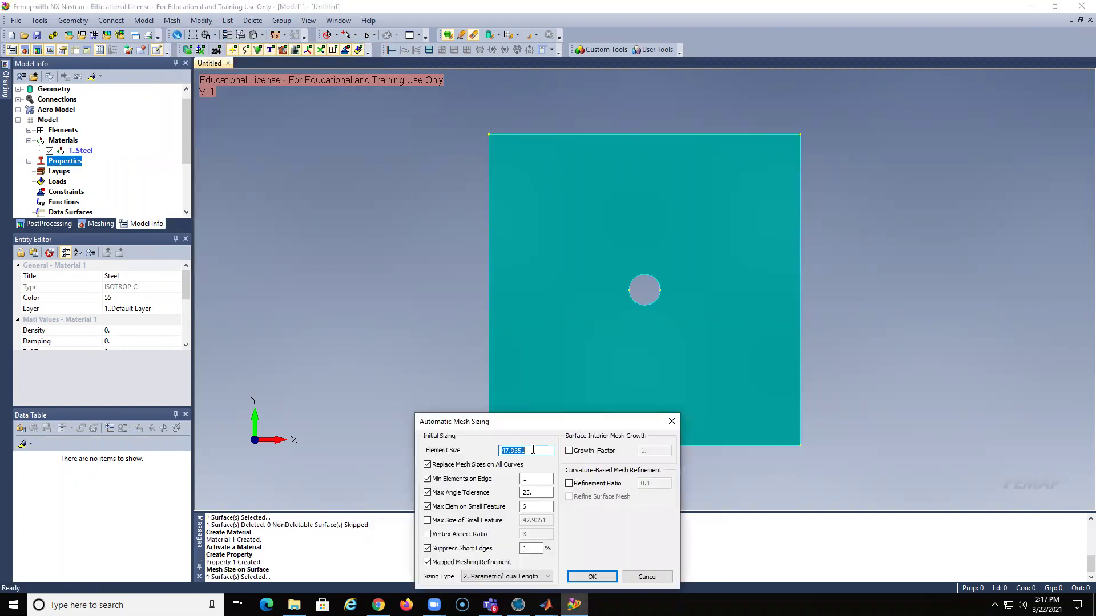
type("10")
left_click_drag(503, 421, 368, 153)
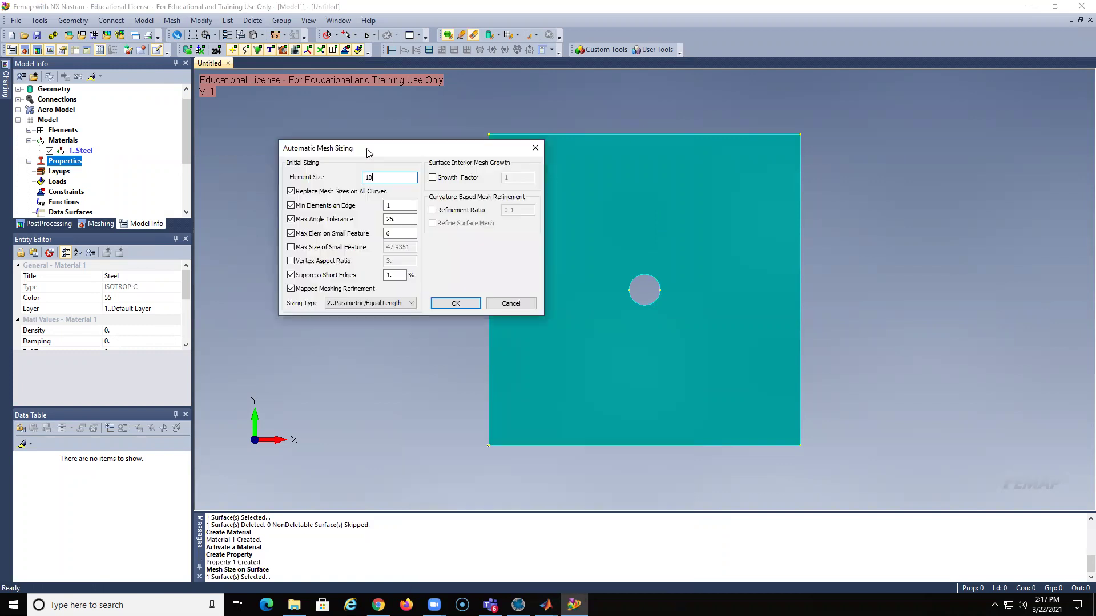
left_click(291, 247)
left_click(291, 233)
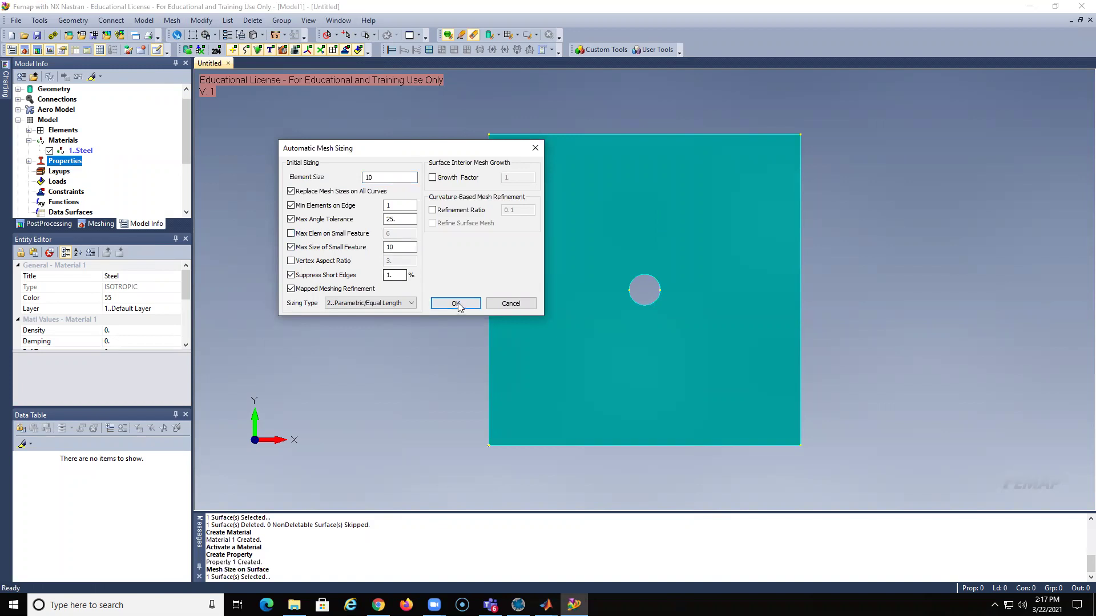
left_click(455, 303)
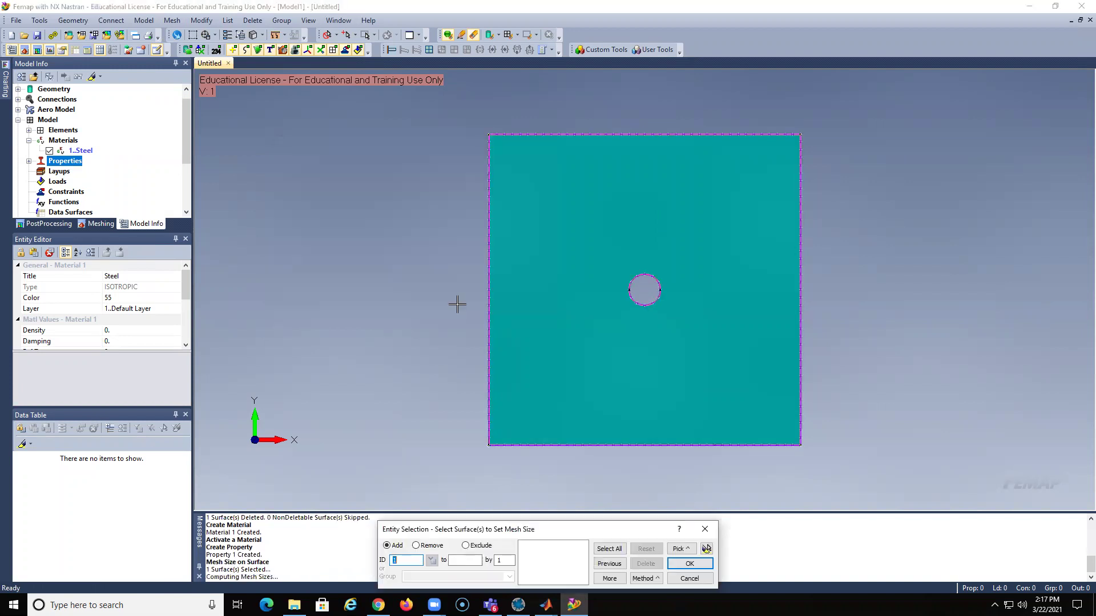
left_click(691, 579)
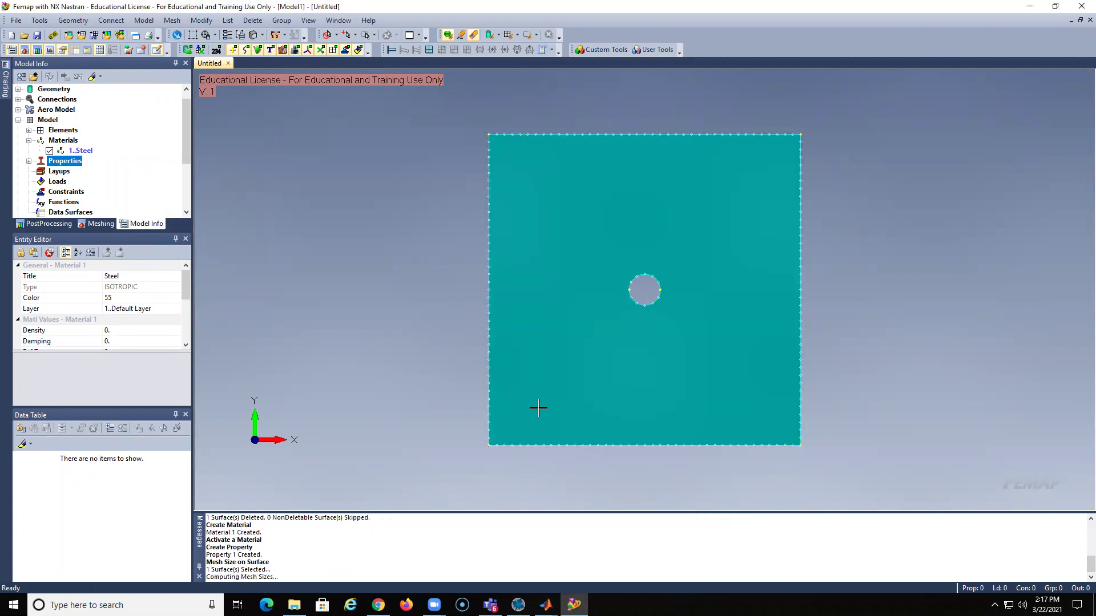
Automesh the plate surface with quad elements using Plate t=1.
left_click(171, 20)
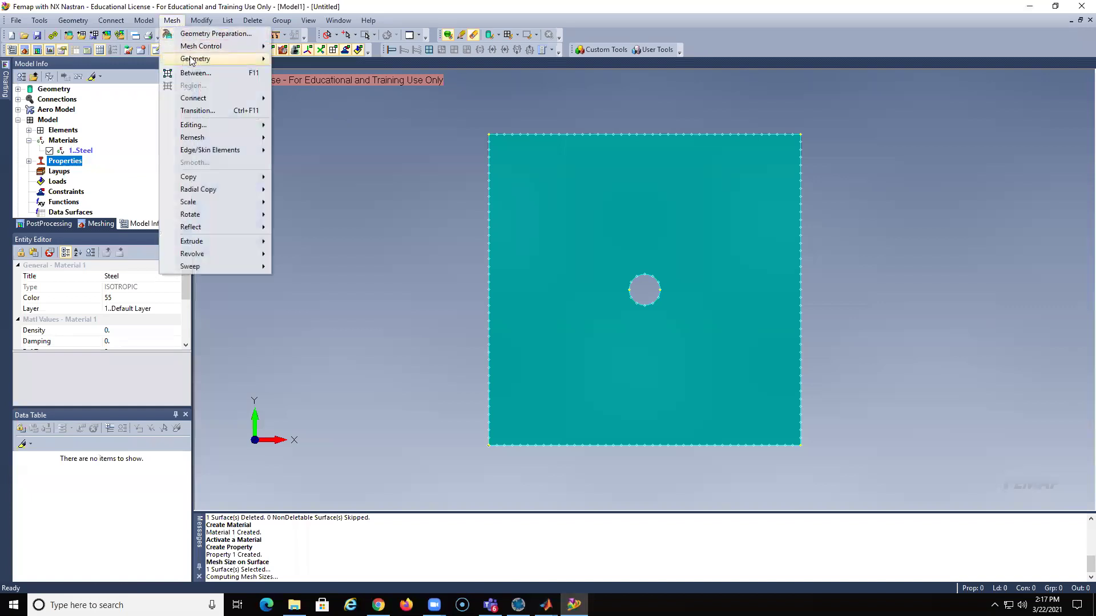
mouse_move(194, 60)
left_click(305, 89)
left_click(605, 192)
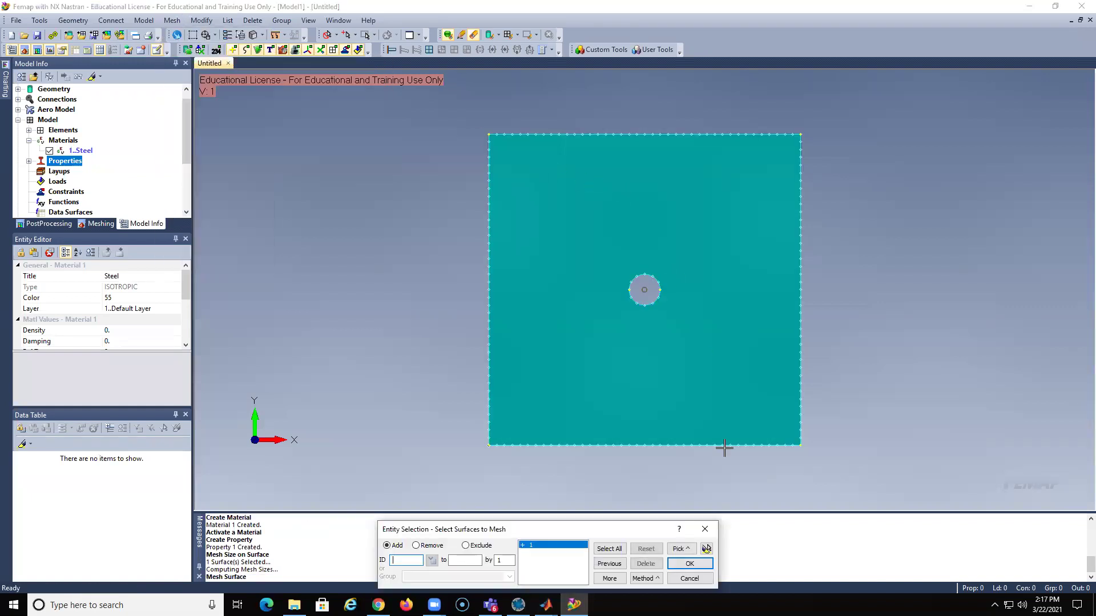
left_click(697, 566)
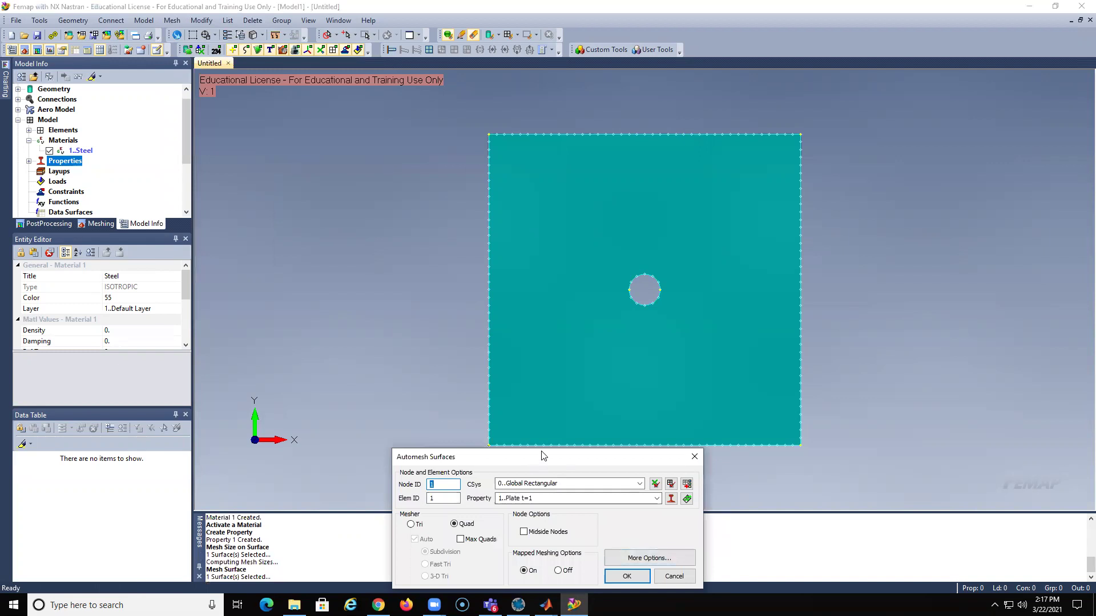
left_click_drag(546, 456, 474, 204)
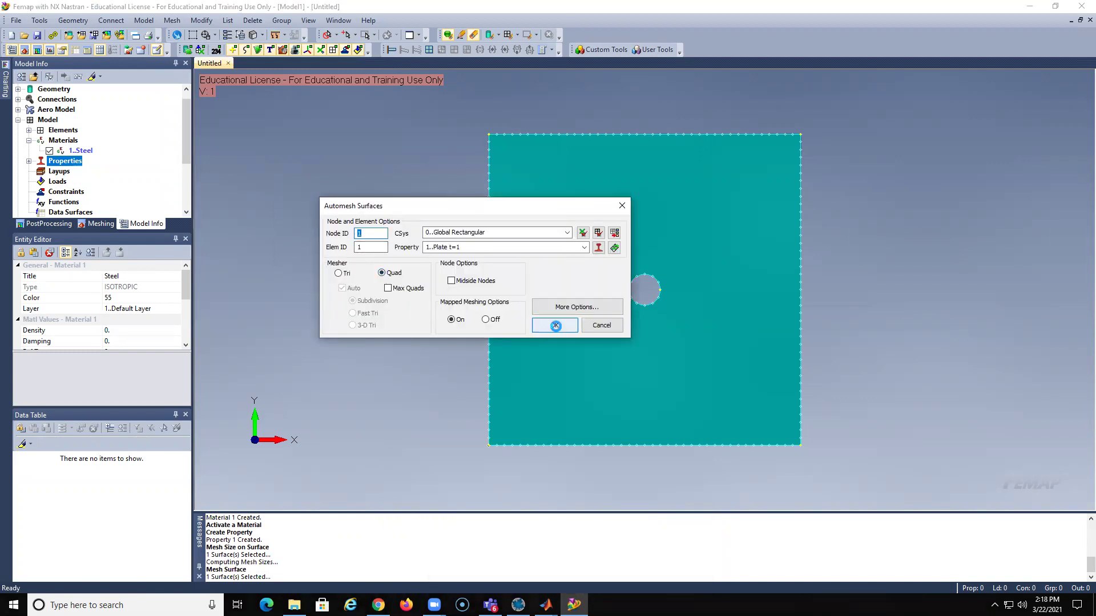
left_click(555, 326)
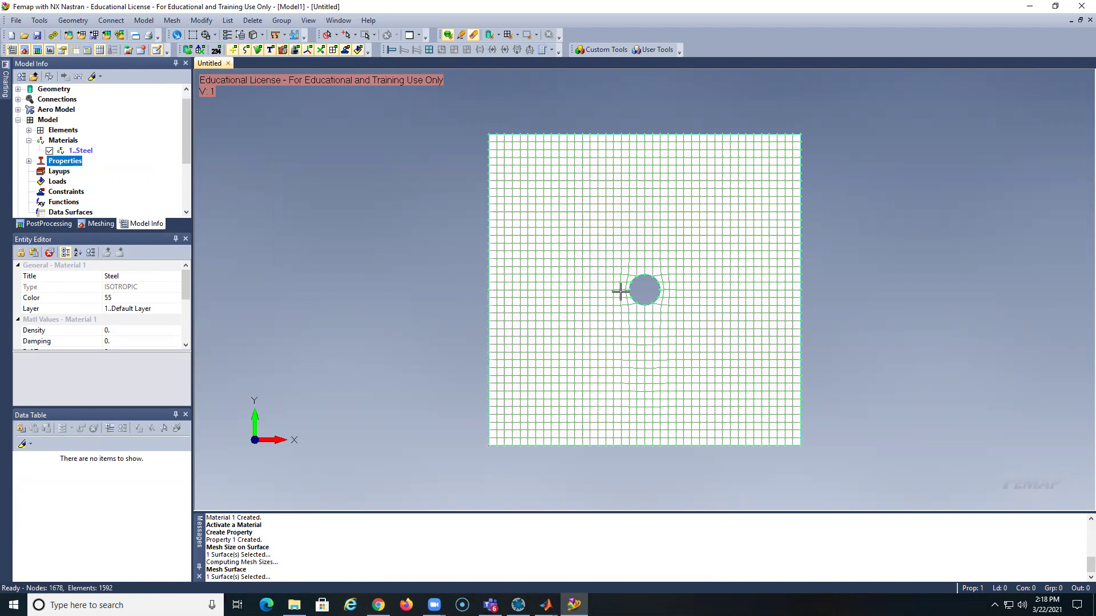
In the Meshing Toolbox, choose the Pad operation under Geometry Editing.
left_click(24, 50)
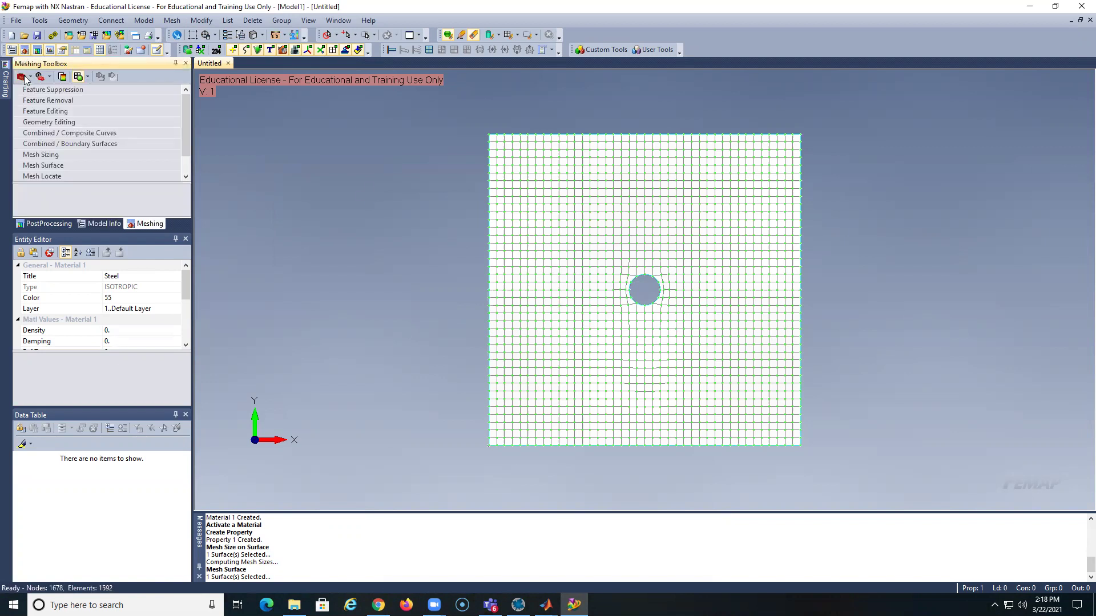
left_click(41, 123)
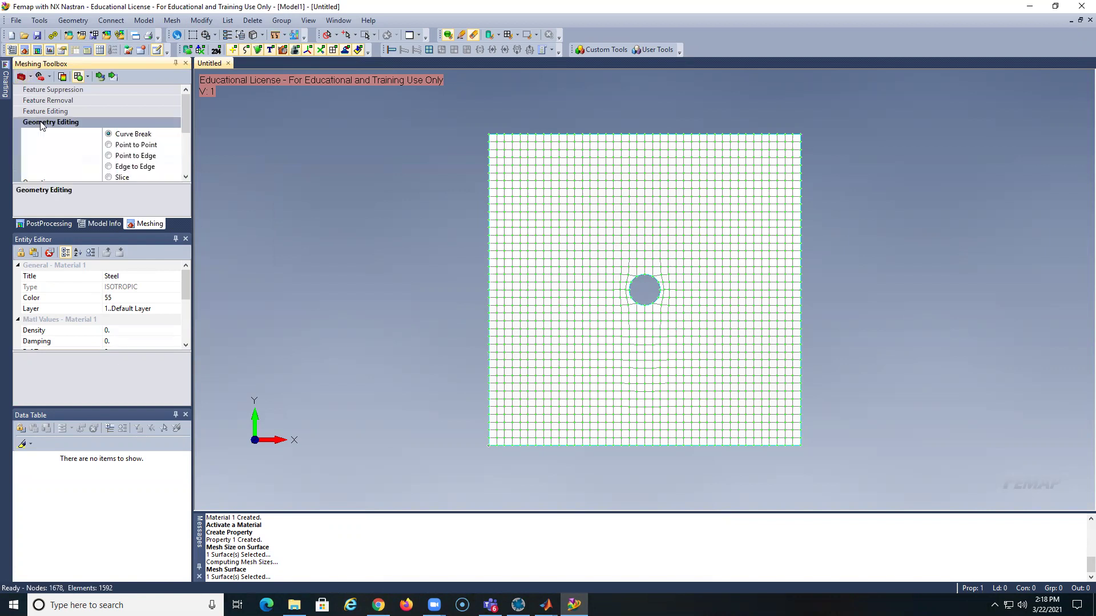
left_click(186, 177)
left_click(186, 177)
left_click(185, 177)
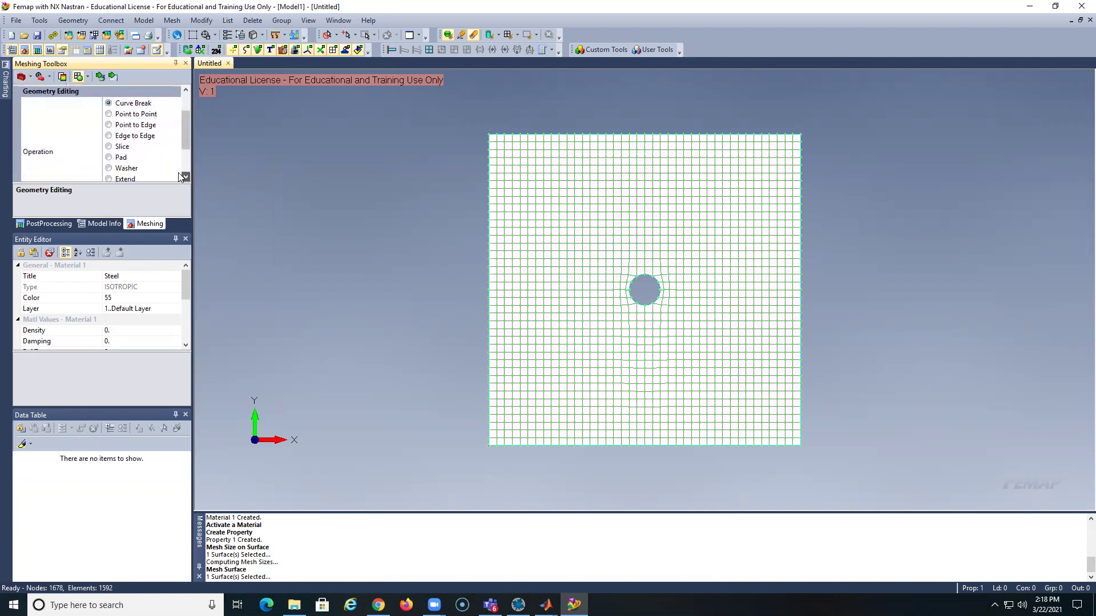
left_click(110, 159)
left_click(112, 146)
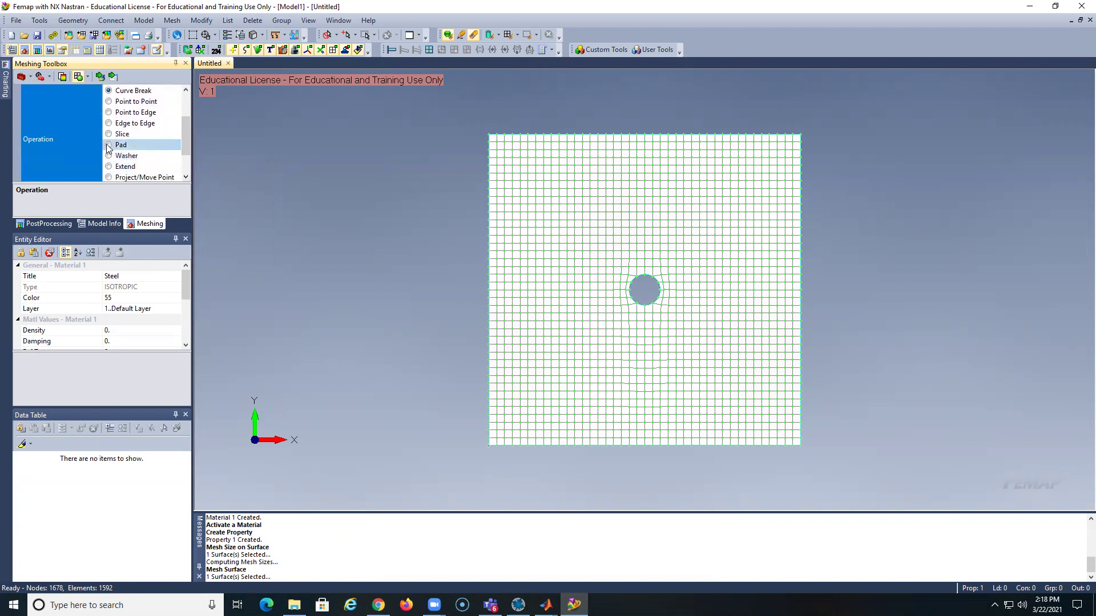
left_click(185, 414)
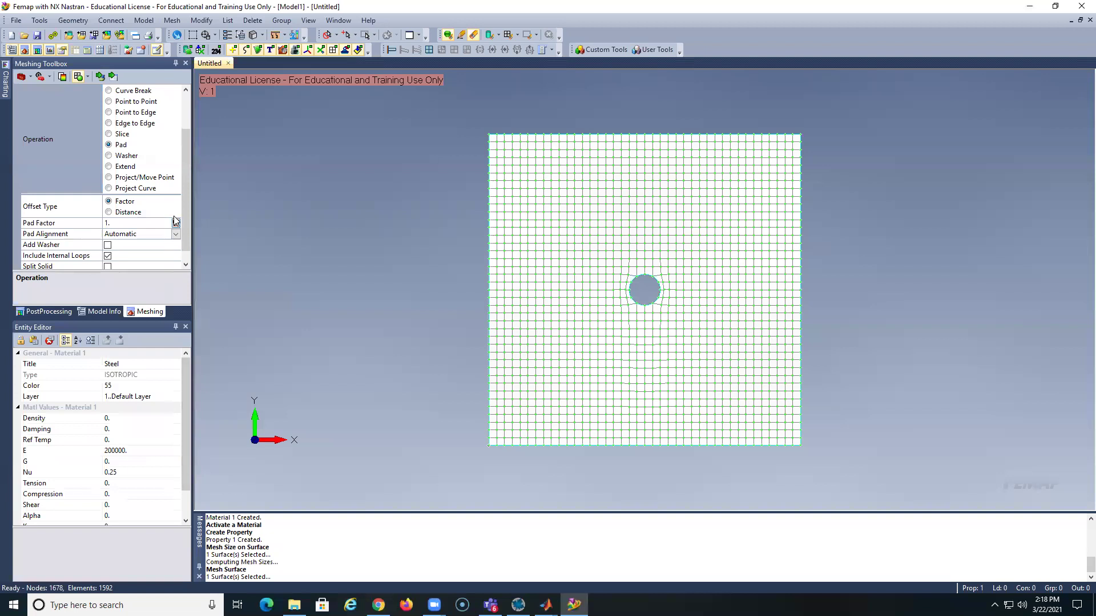
Add a washer with Pad Factor 1 around the hole edge.
left_click(107, 246)
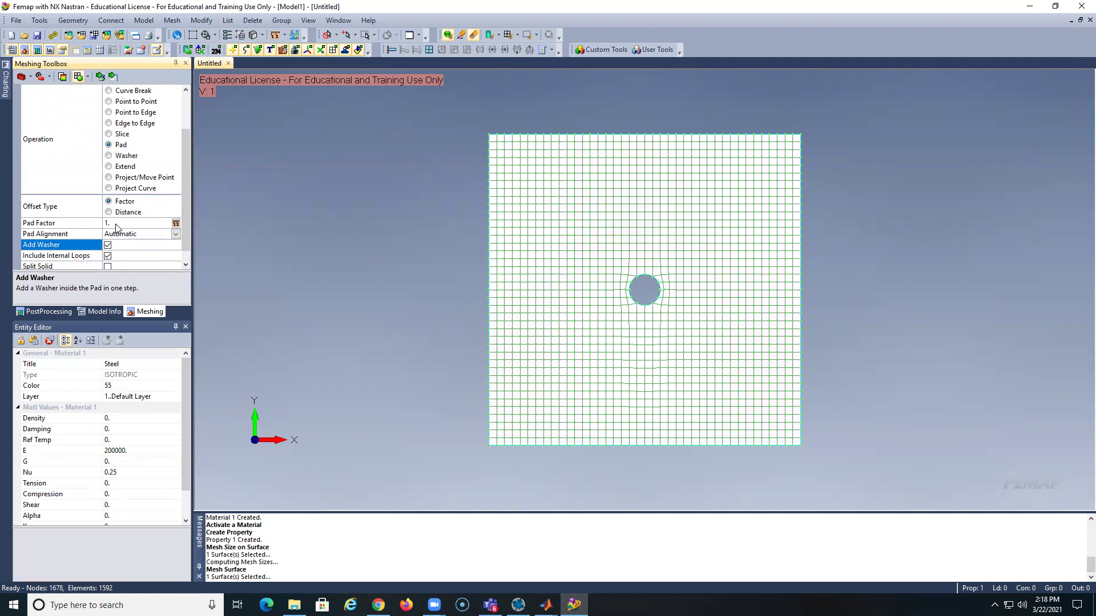
left_click(116, 224)
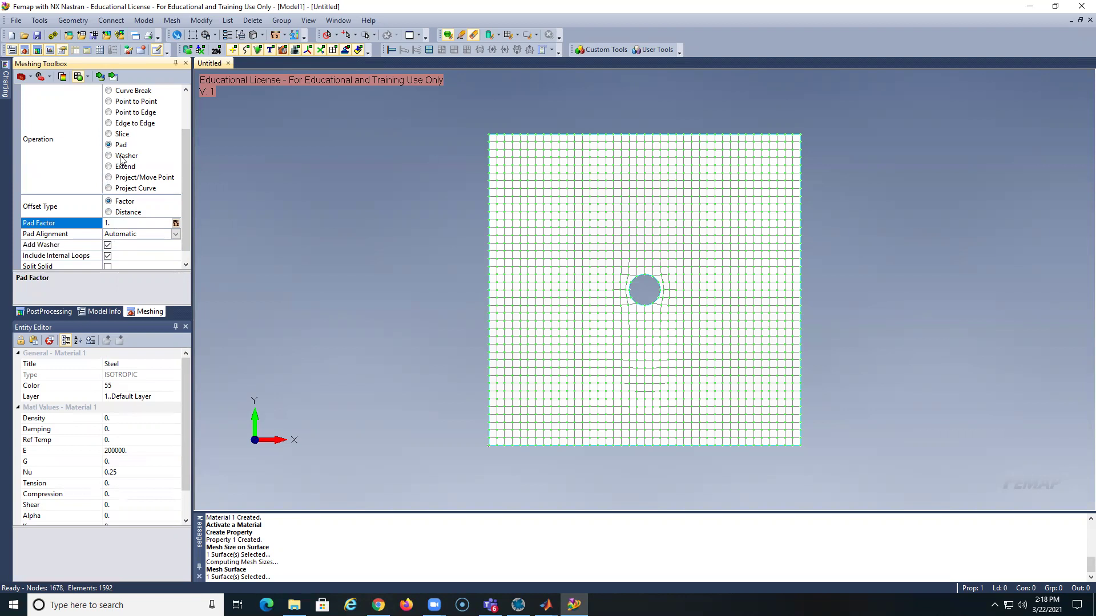
left_click(100, 76)
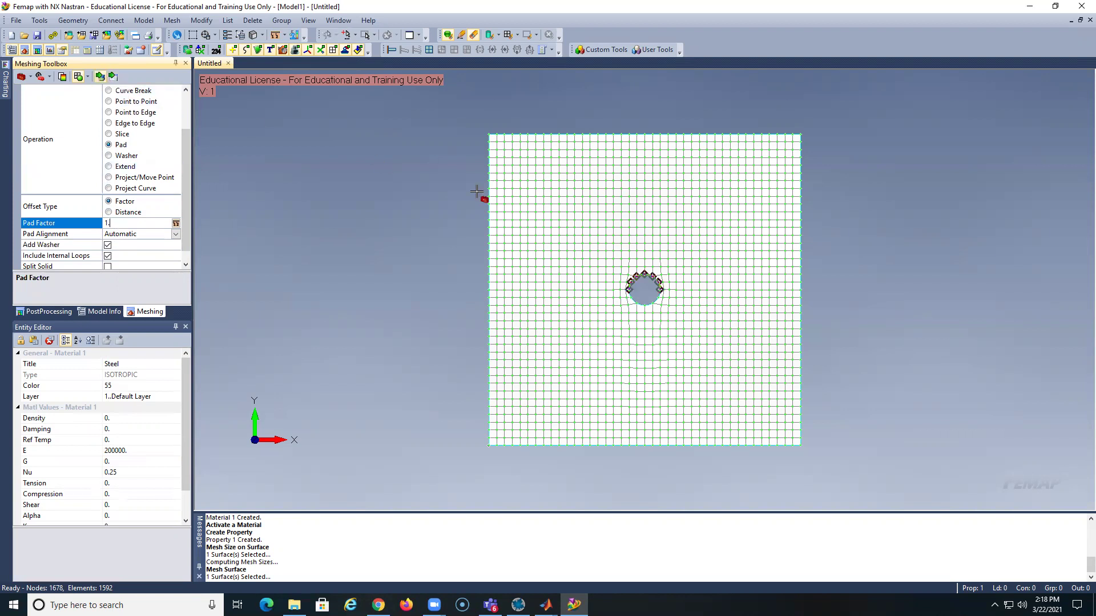
left_click(644, 269)
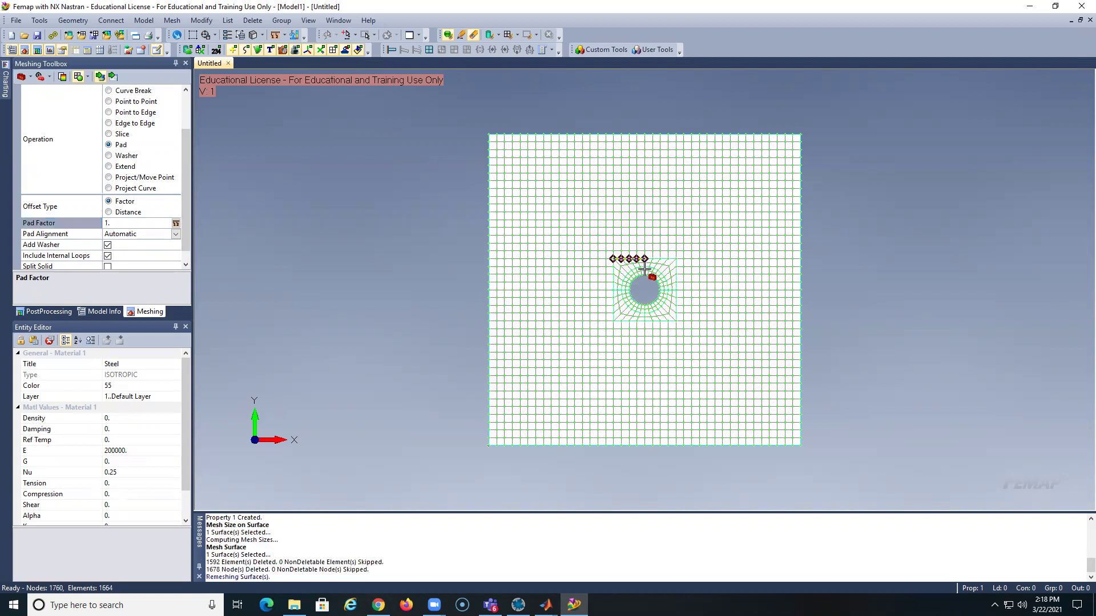
scroll(682, 469, "up", 2)
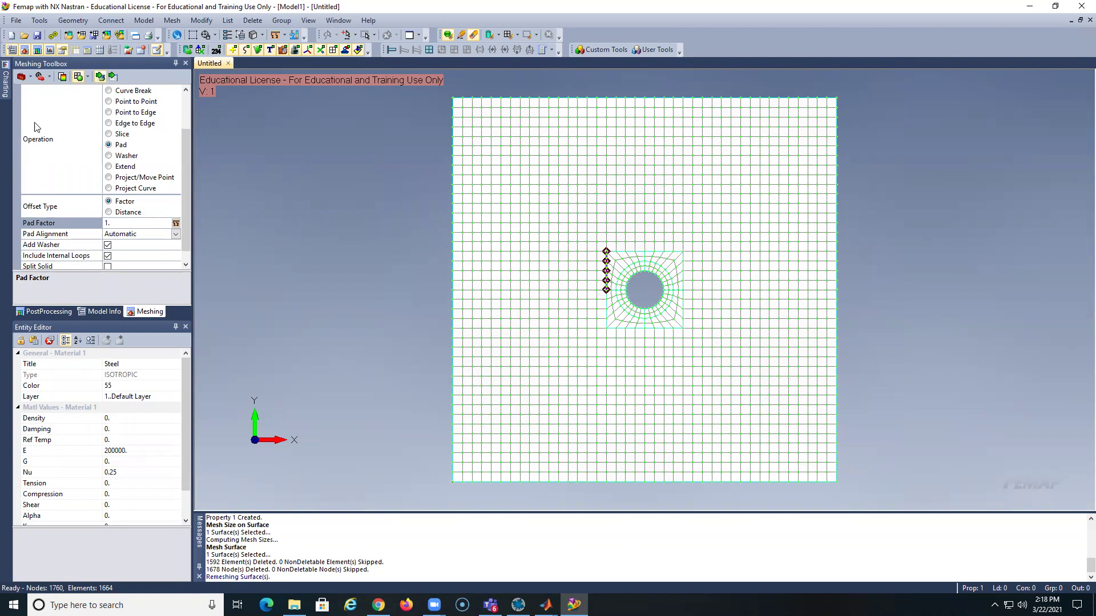
Double the element divisions on the hole arc and radial edges with Mesh Sizing Multiply By Factor 2.
scroll(597, 292, "up", 3)
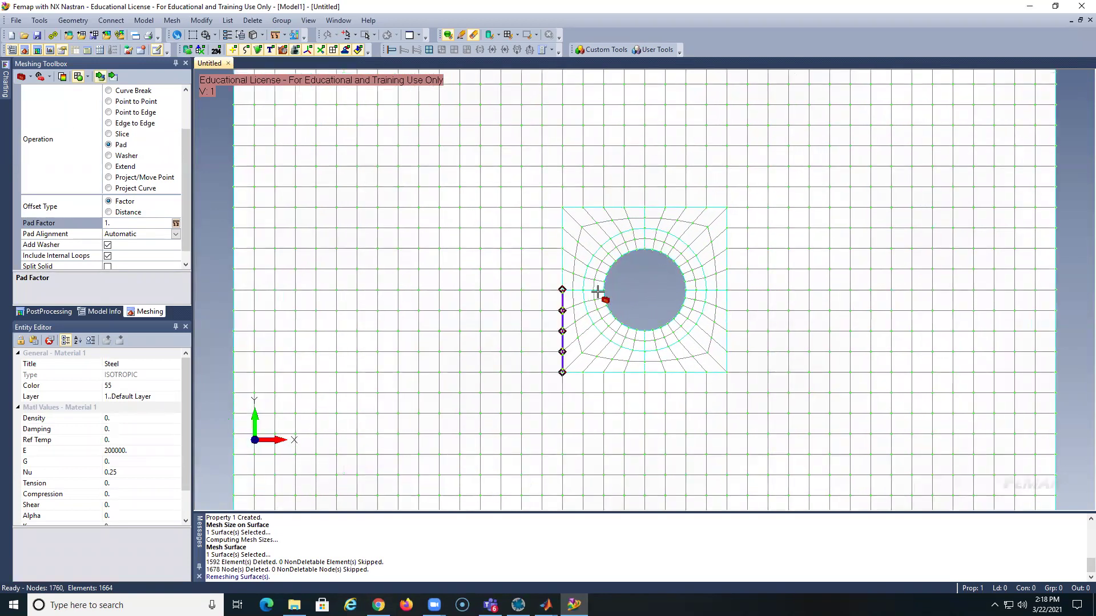
scroll(189, 200, "down", 3)
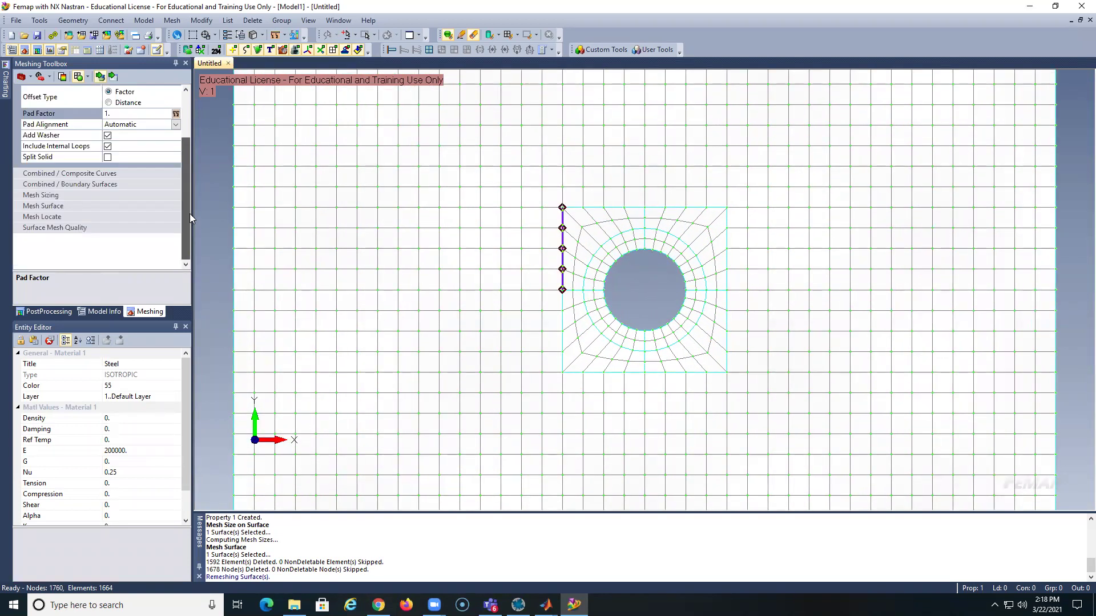
left_click(44, 196)
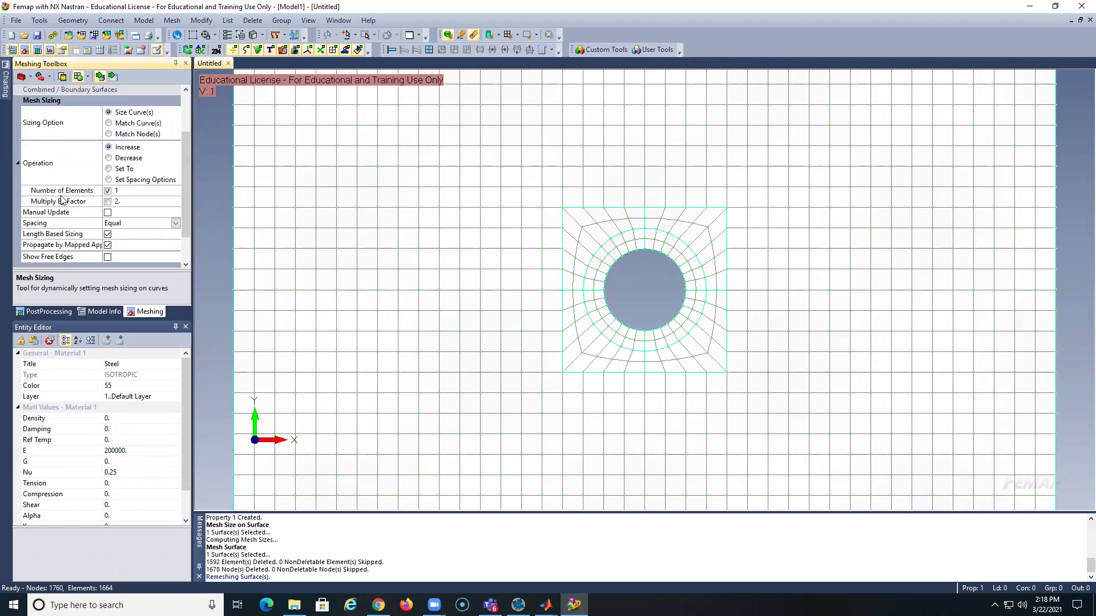
left_click(108, 202)
left_click(115, 191)
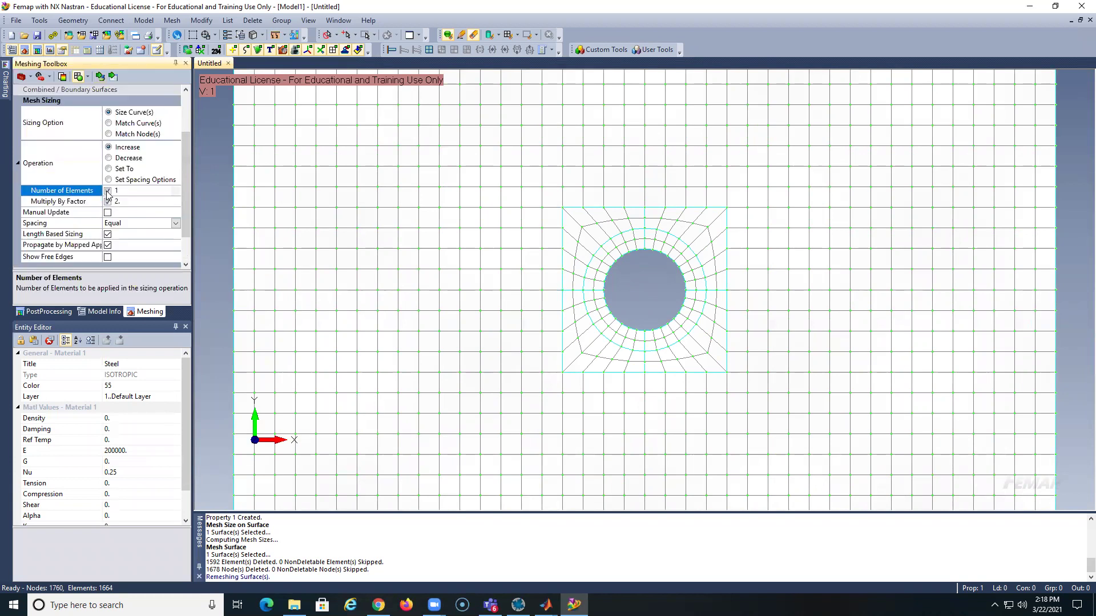
left_click(101, 76)
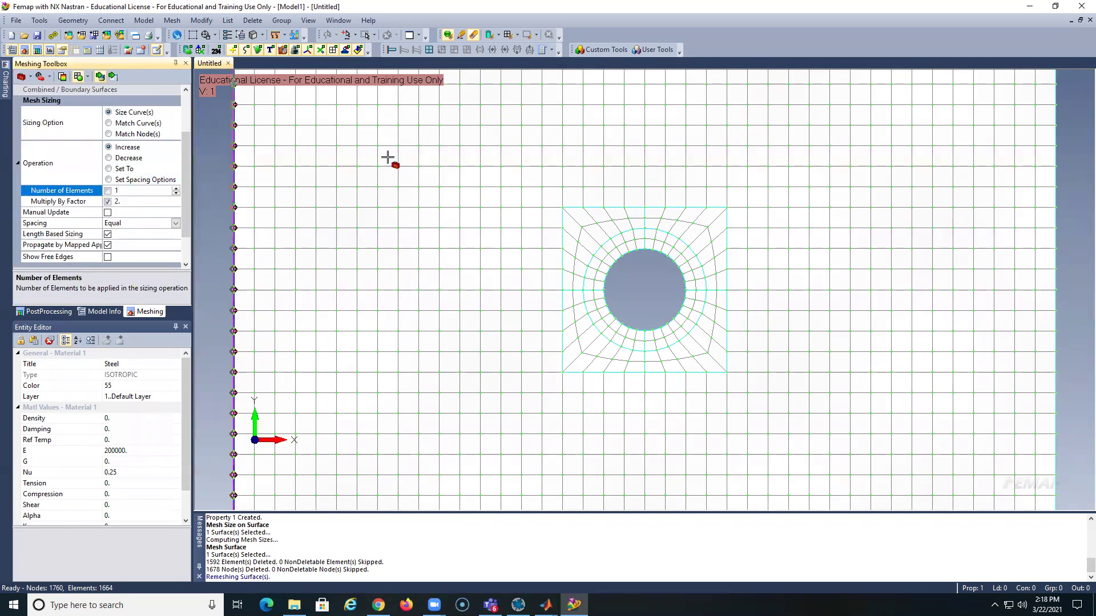
left_click(644, 235)
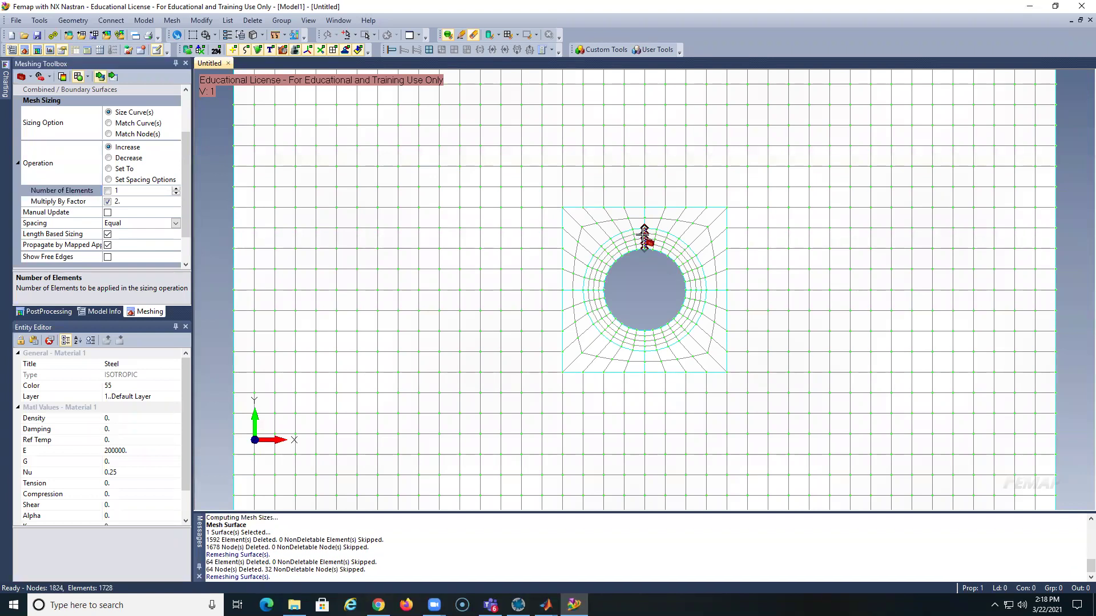
left_click(101, 77)
left_click(647, 218)
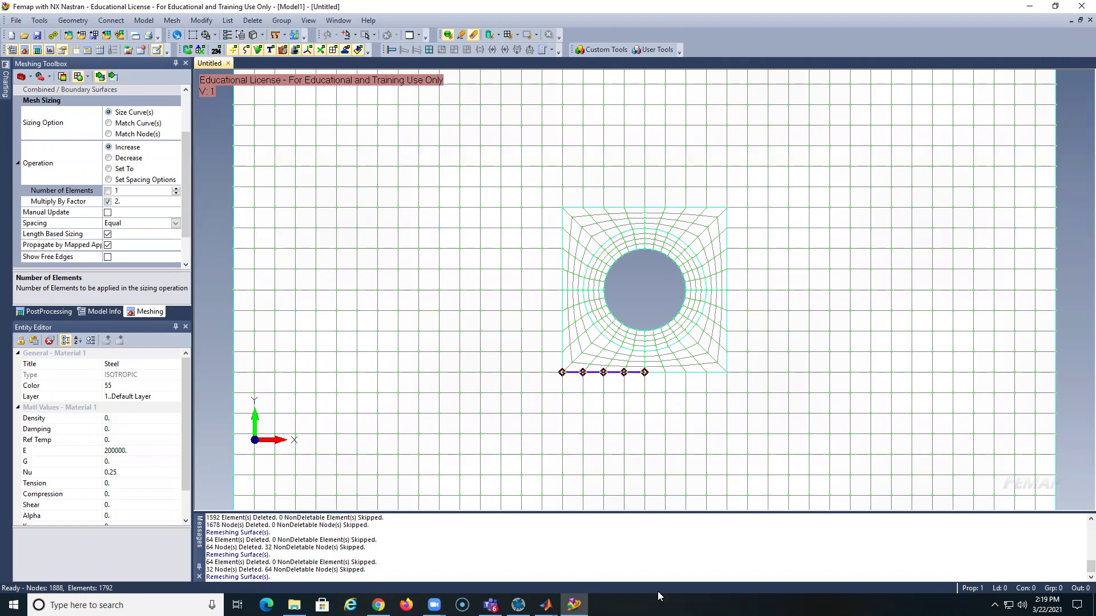
left_click(647, 233)
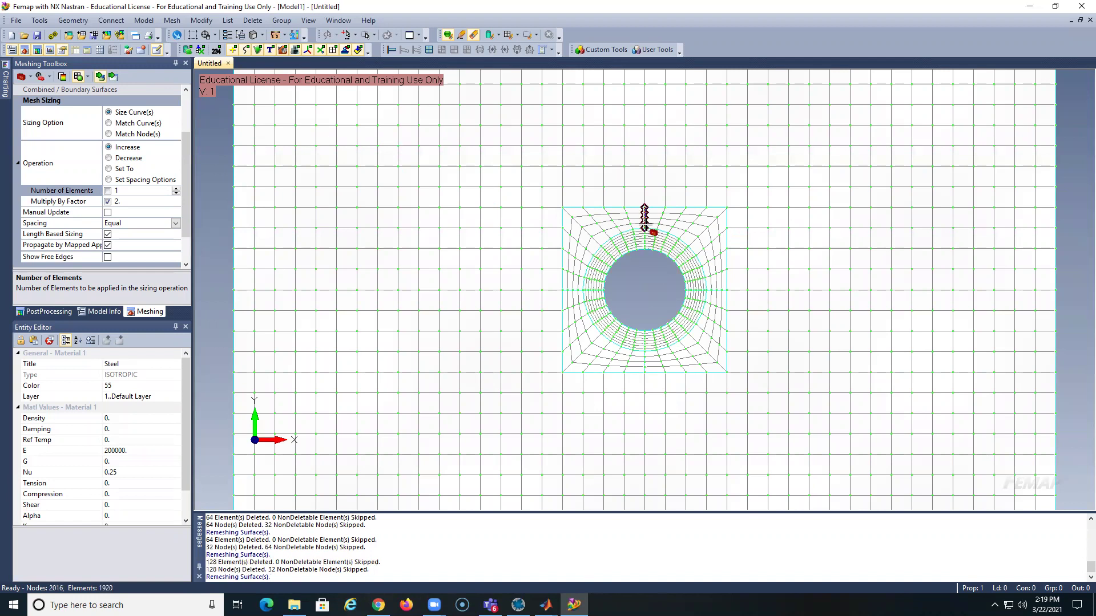
left_click(644, 225)
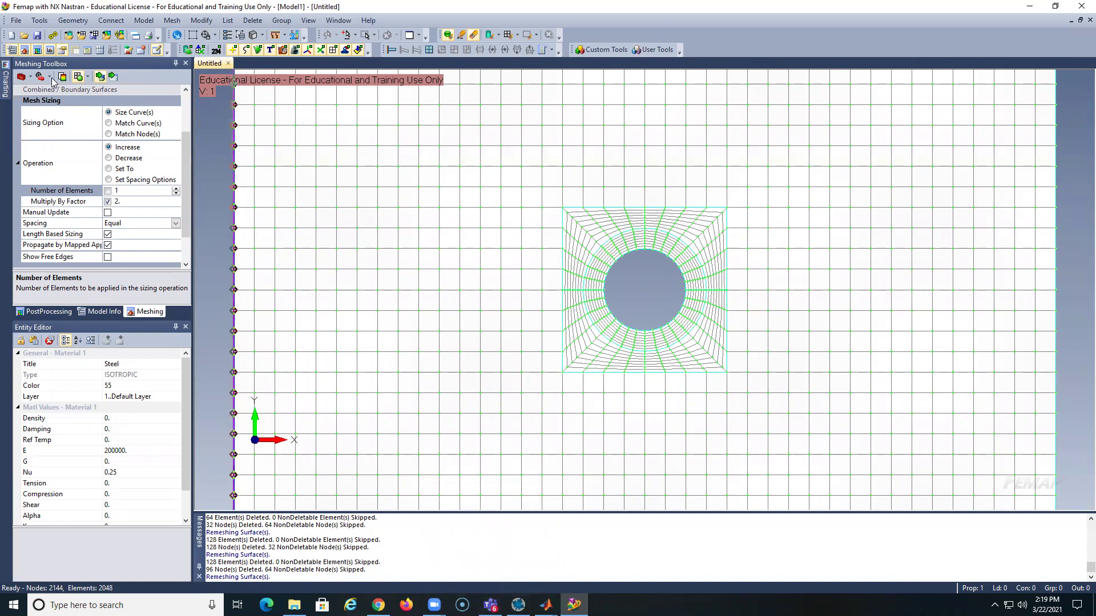
left_click(11, 50)
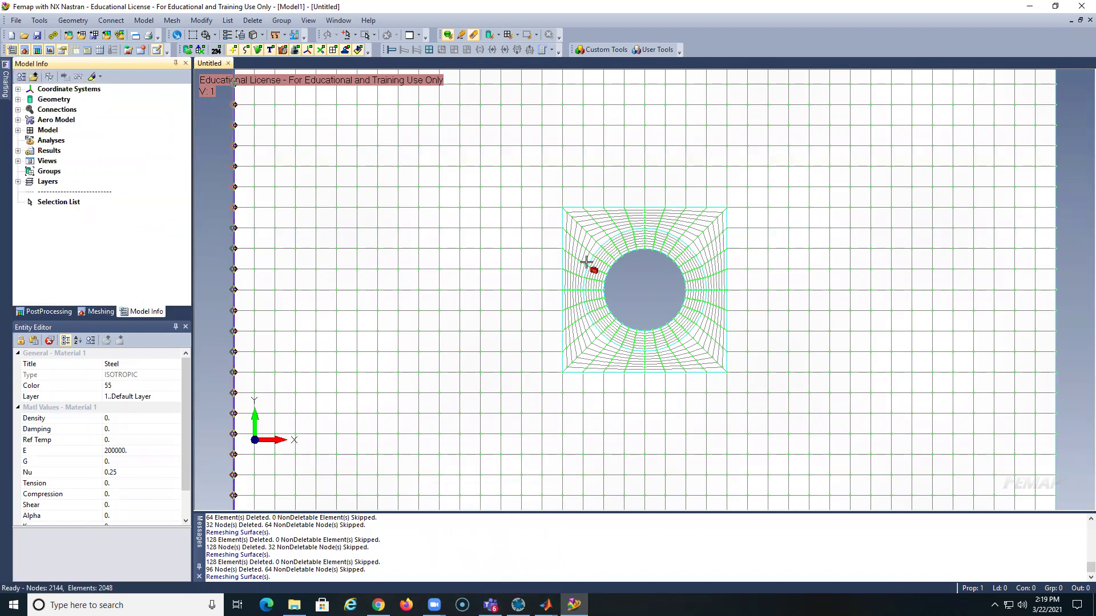
Apply a pinned, no-translation constraint along the plate's left edge in new constraint set BC.
key("ctrl+a")
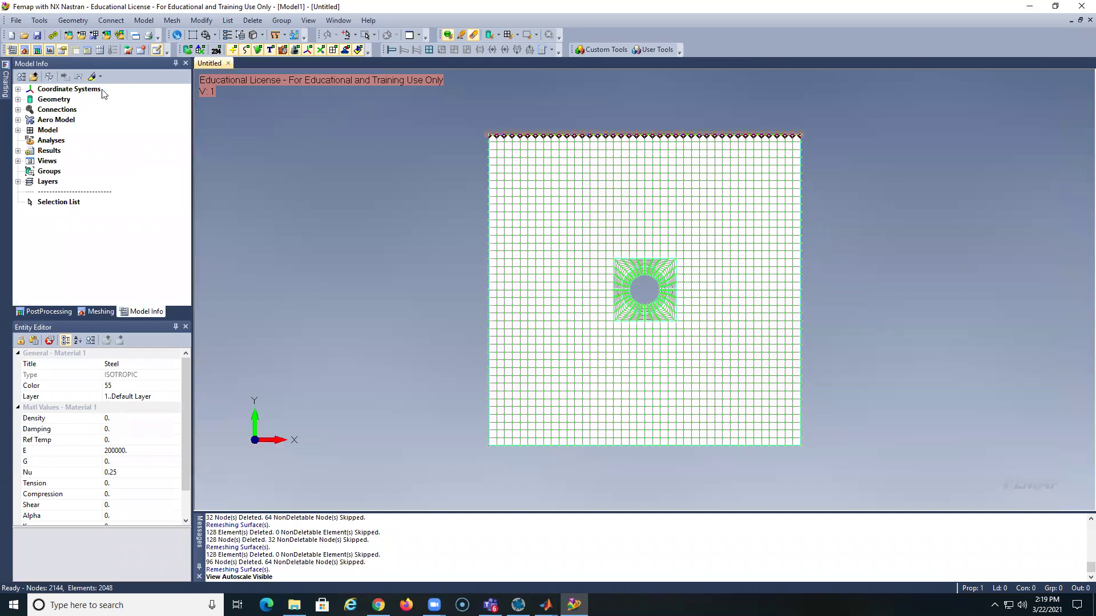
left_click(144, 20)
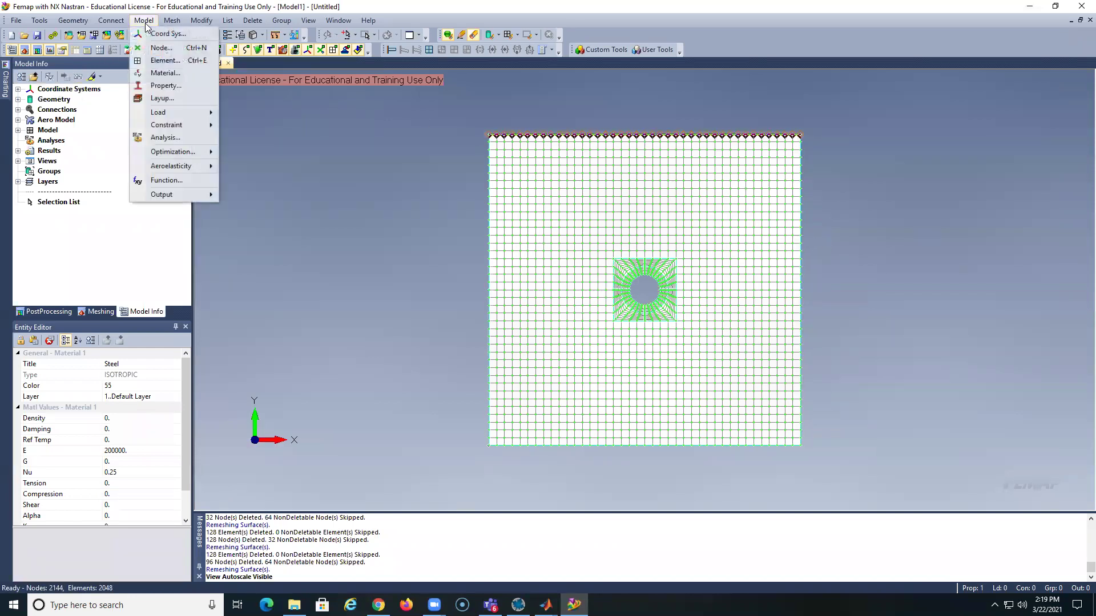
mouse_move(157, 126)
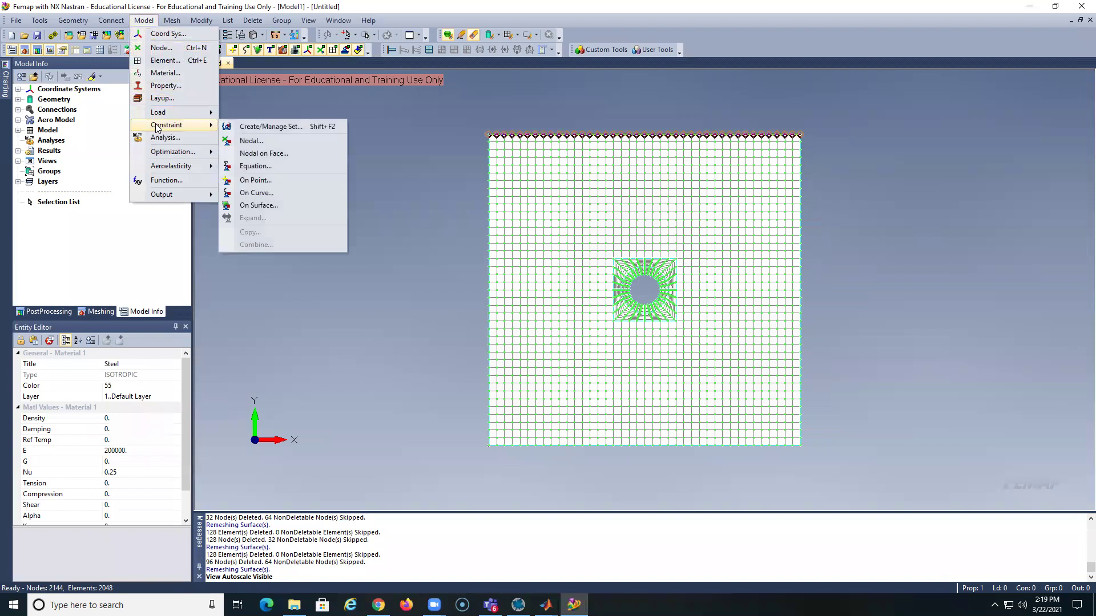
left_click(255, 194)
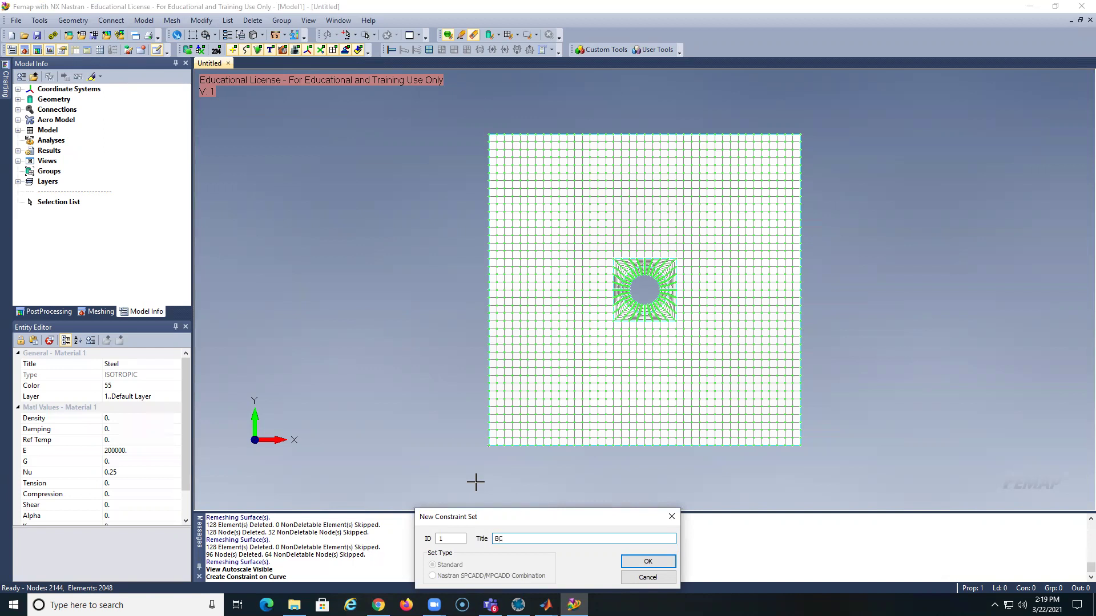
left_click(648, 562)
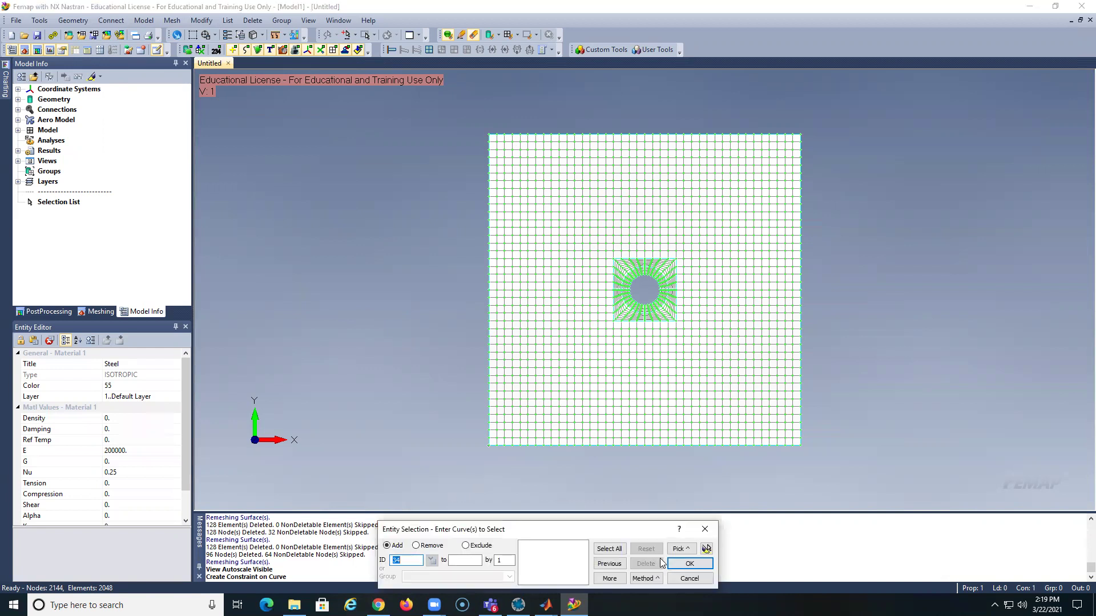
left_click(443, 300)
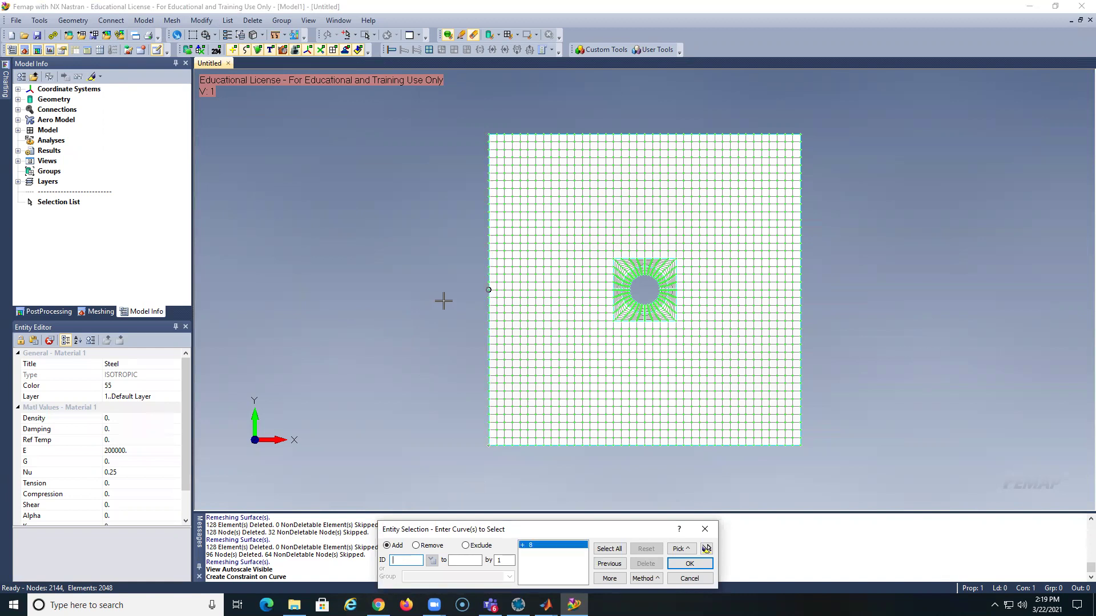
left_click(689, 563)
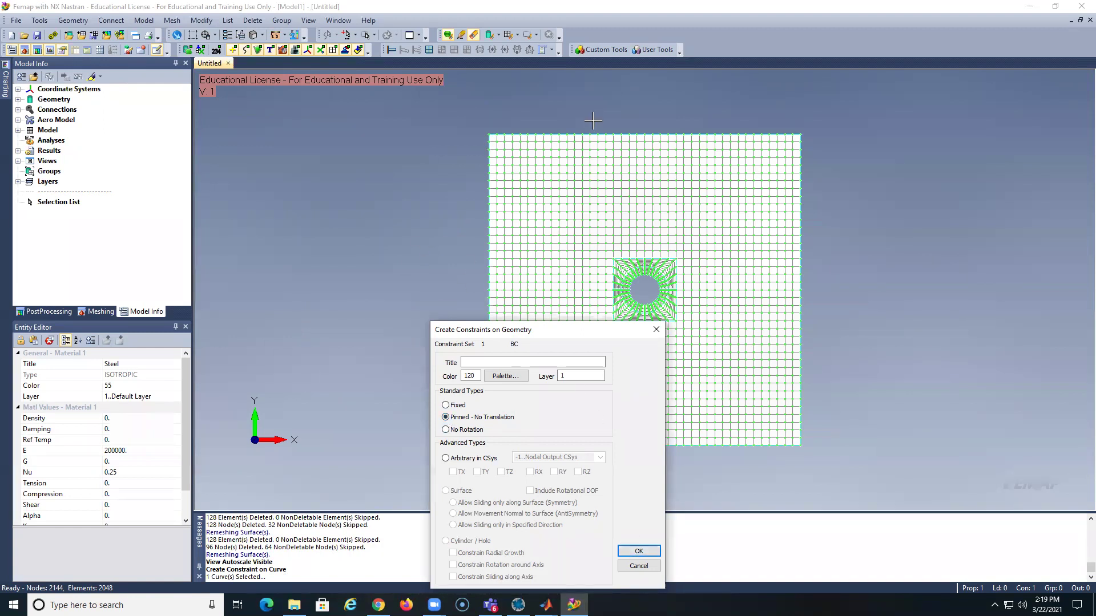
left_click(632, 555)
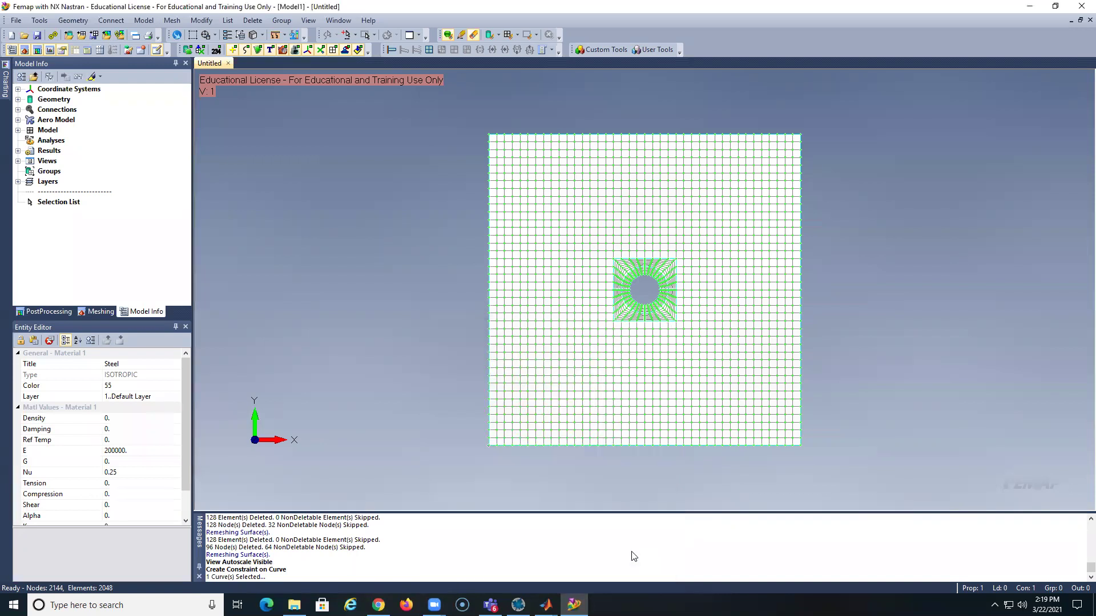
left_click(688, 579)
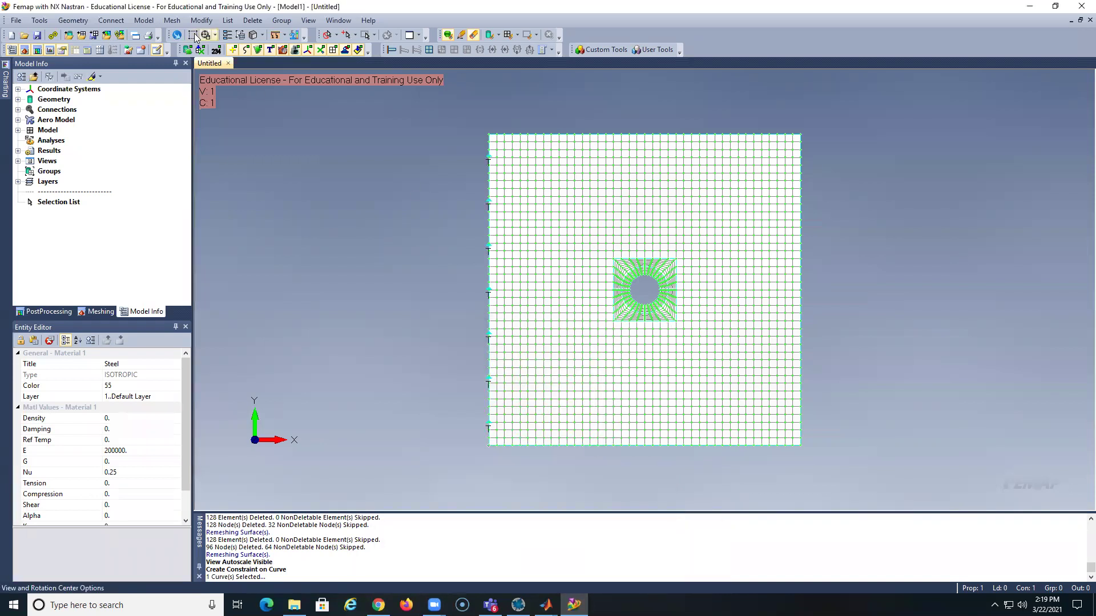
Create load set F=400 with a 400 FX force on the plate's right edge curve.
left_click(152, 23)
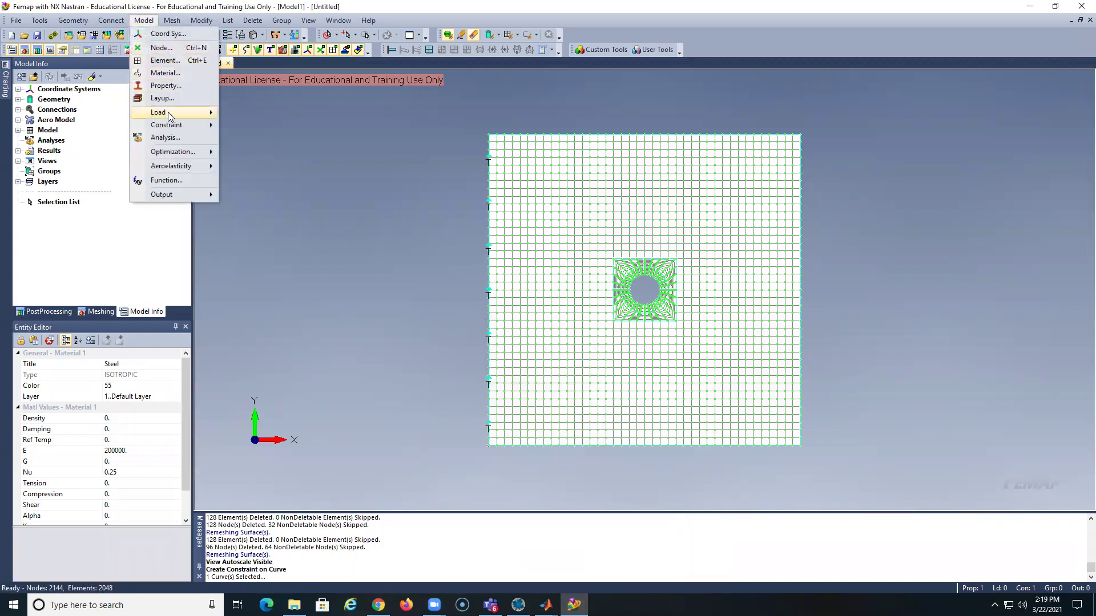
mouse_move(168, 112)
left_click(256, 217)
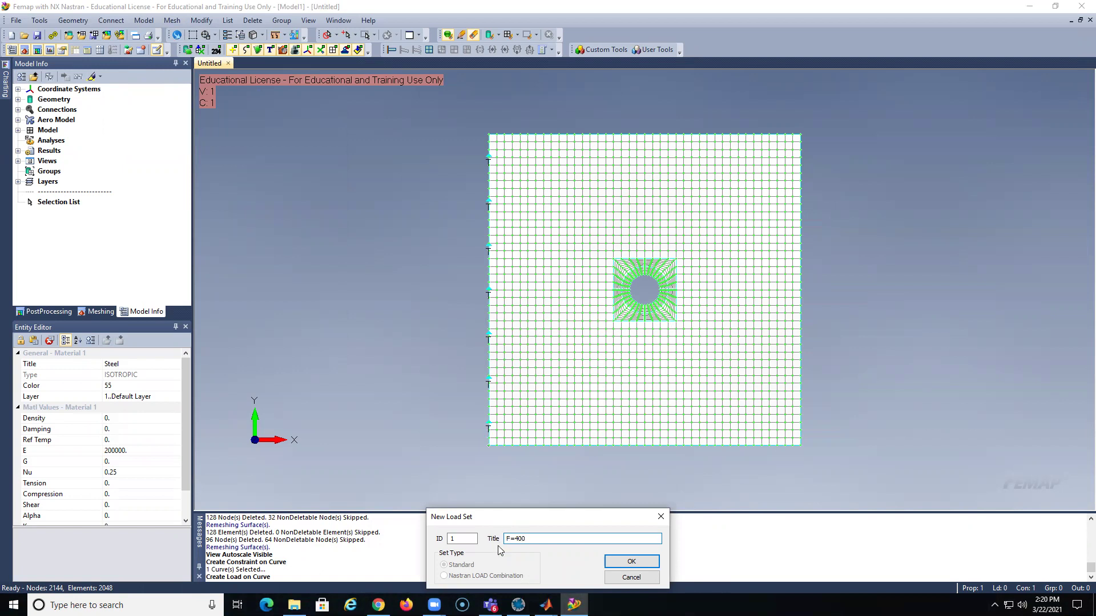
left_click(628, 562)
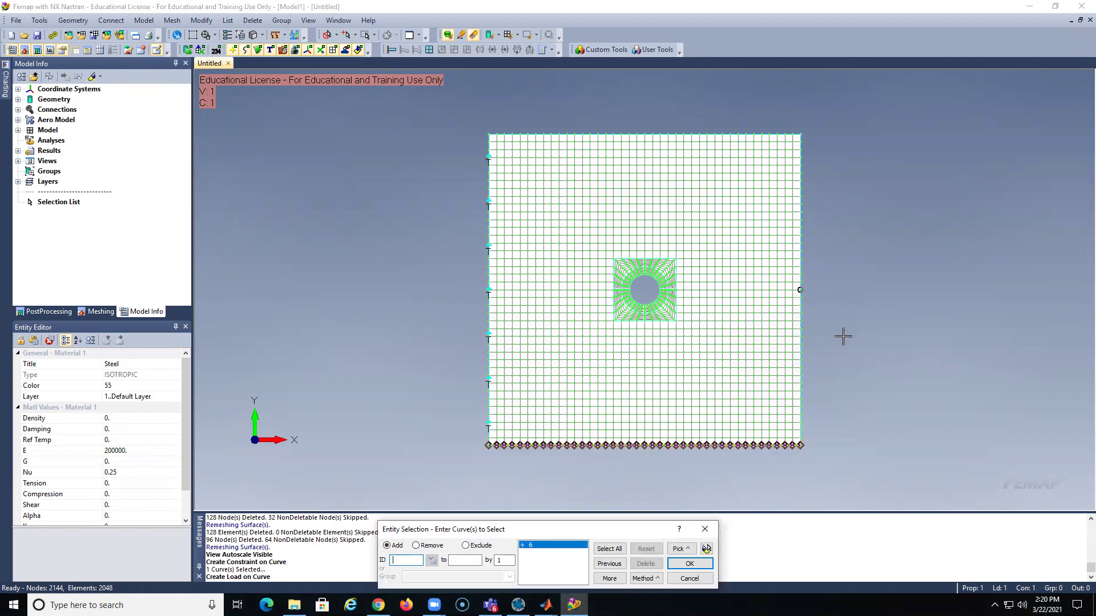
left_click(699, 565)
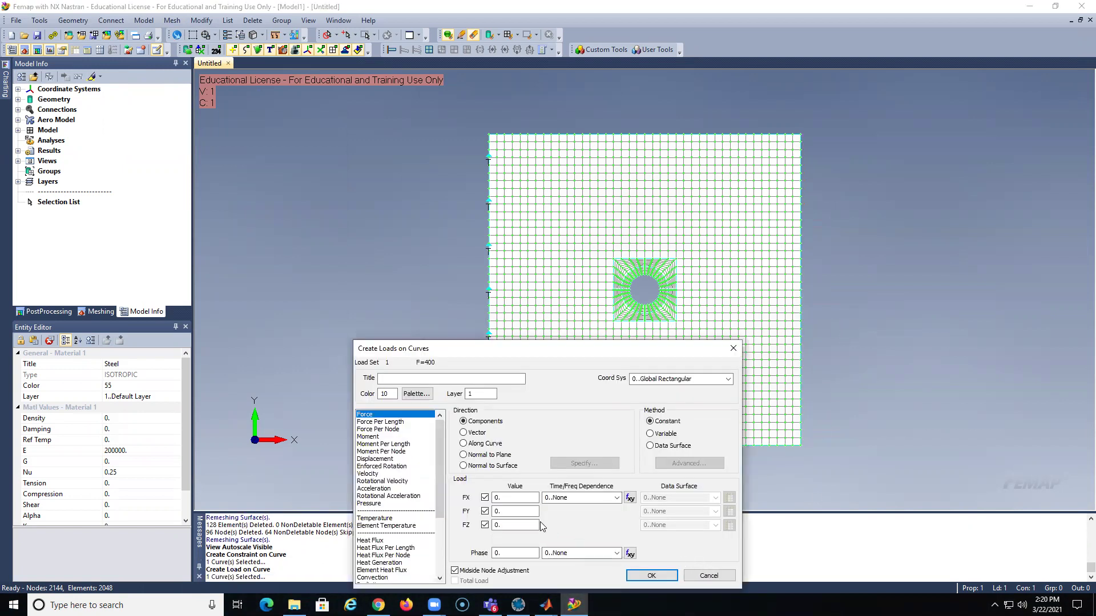
left_click_drag(514, 498, 485, 500)
left_click(651, 575)
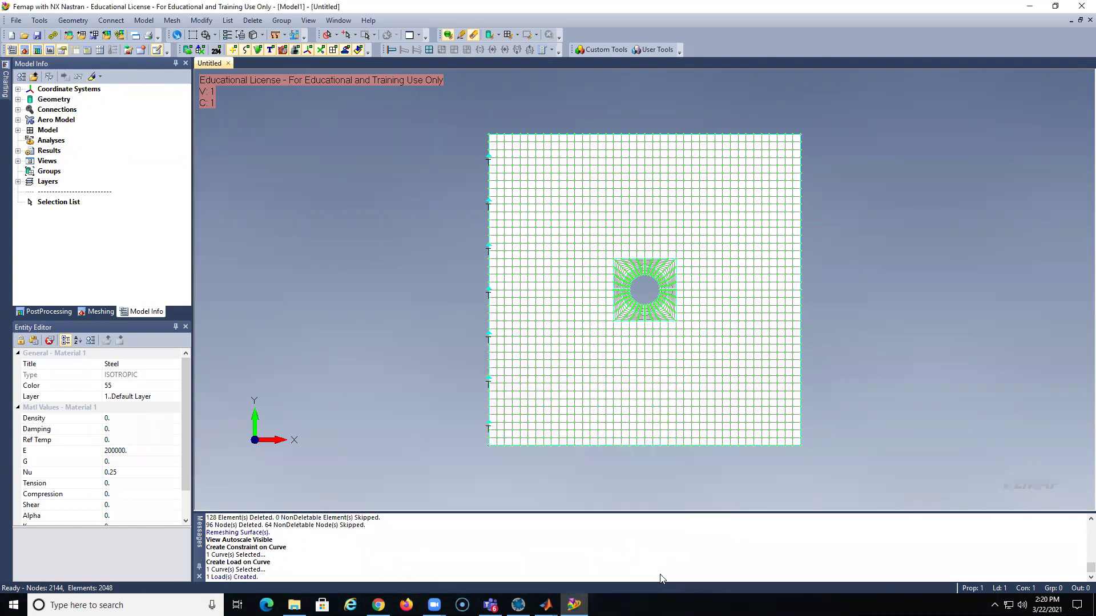
left_click(693, 578)
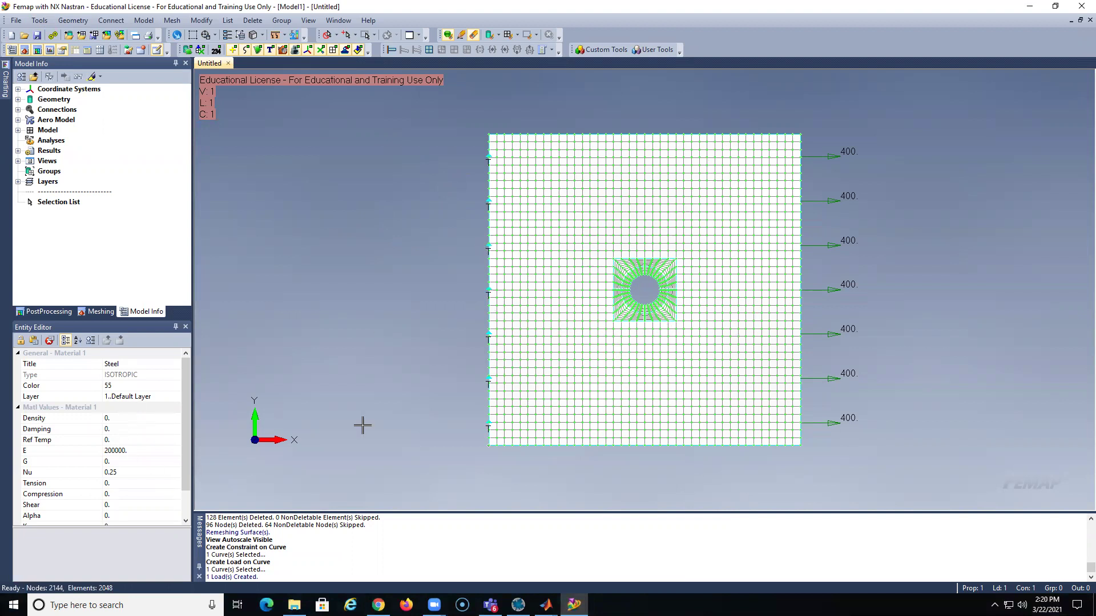
Run a new NX Nastran Static analysis set, then dismiss the fatal-error review and monitor.
left_click(52, 35)
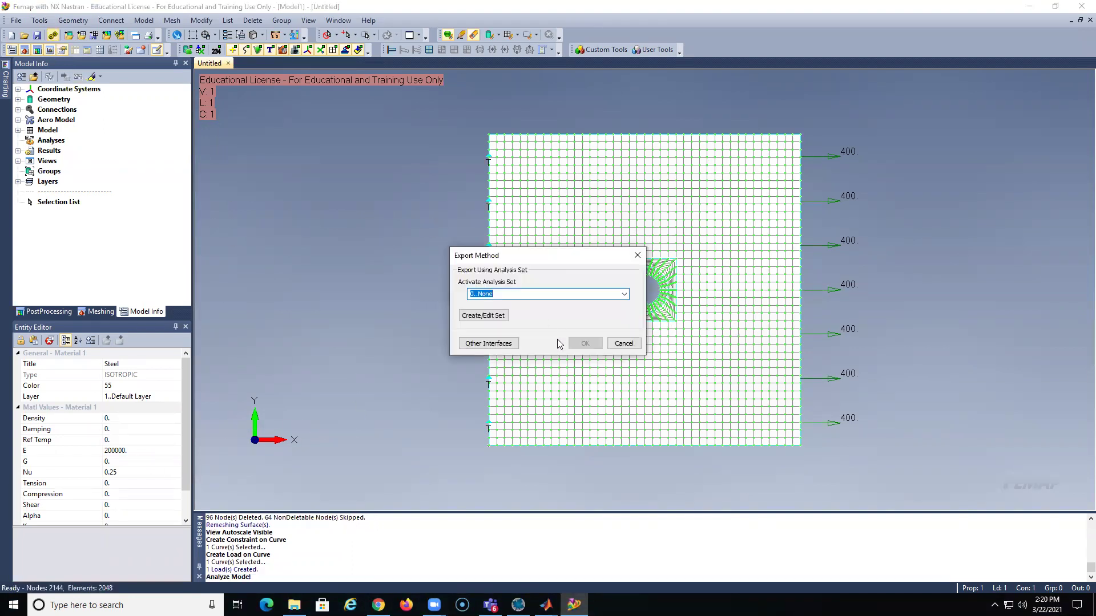
left_click(483, 316)
left_click(632, 390)
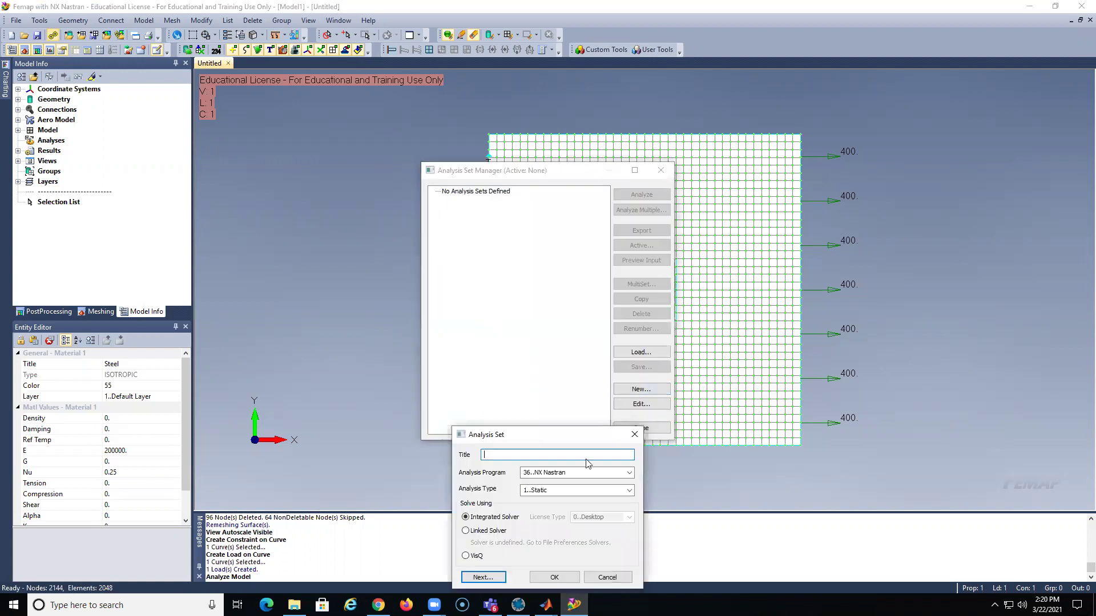
left_click(554, 577)
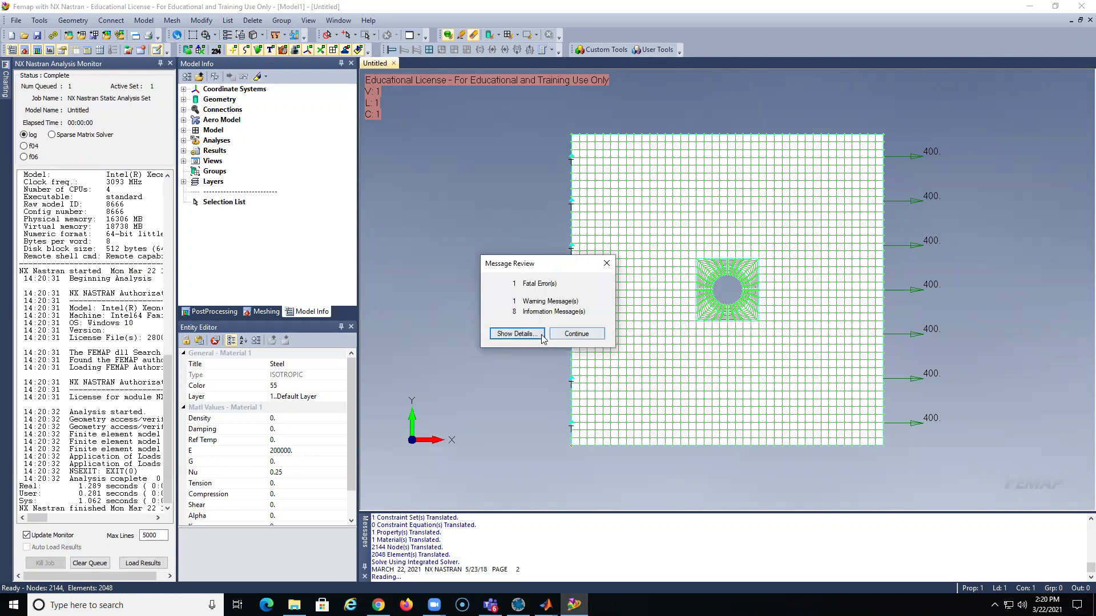
left_click(562, 336)
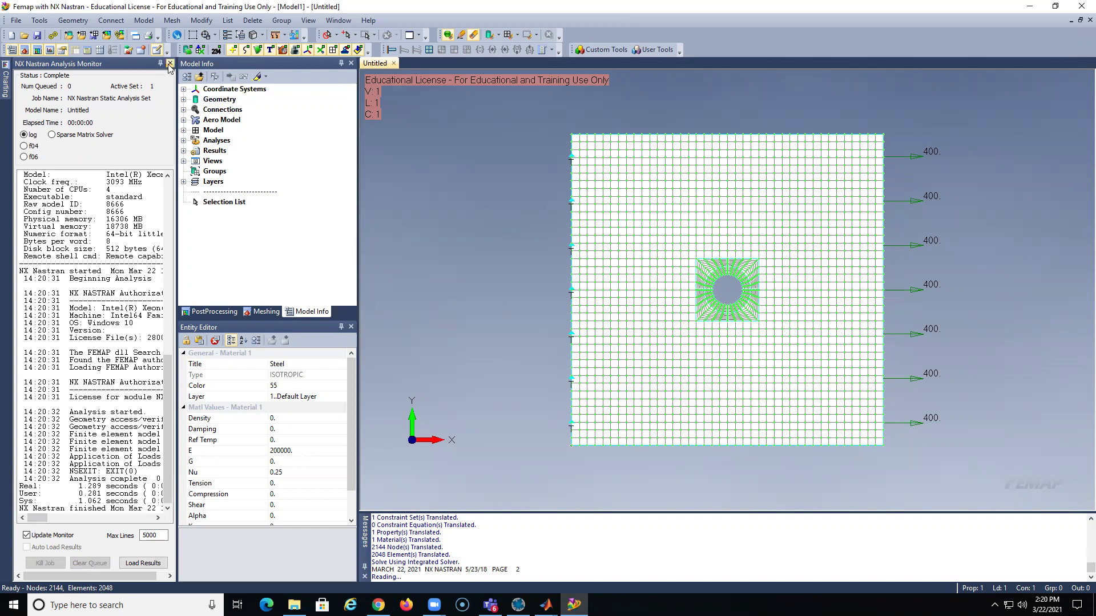
left_click(170, 64)
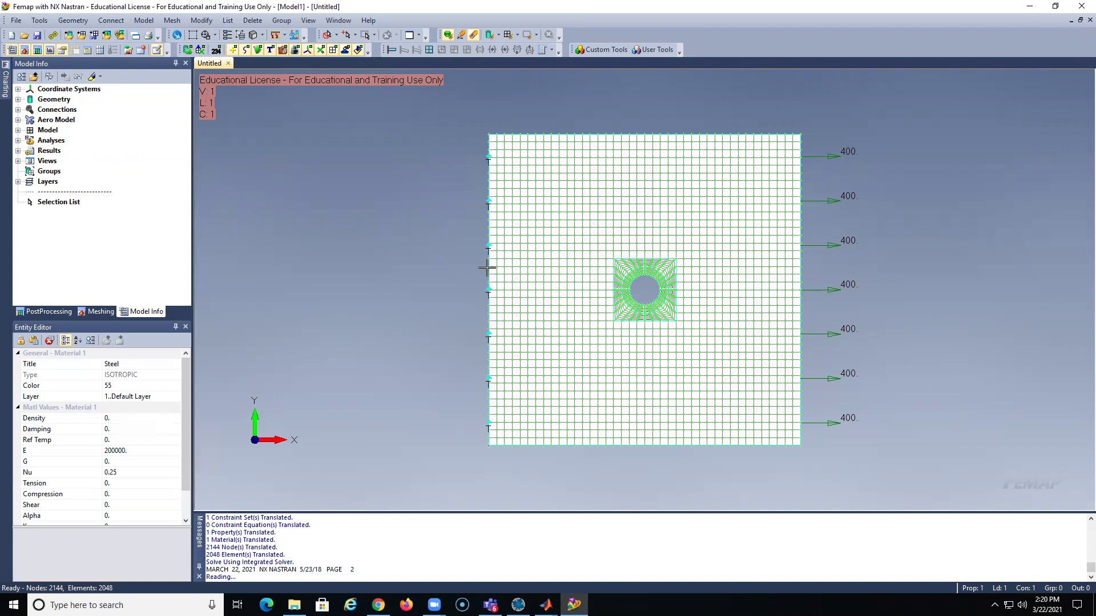
Edit the Constraint on Curve in set BC so the left edge is Fixed.
left_click(18, 131)
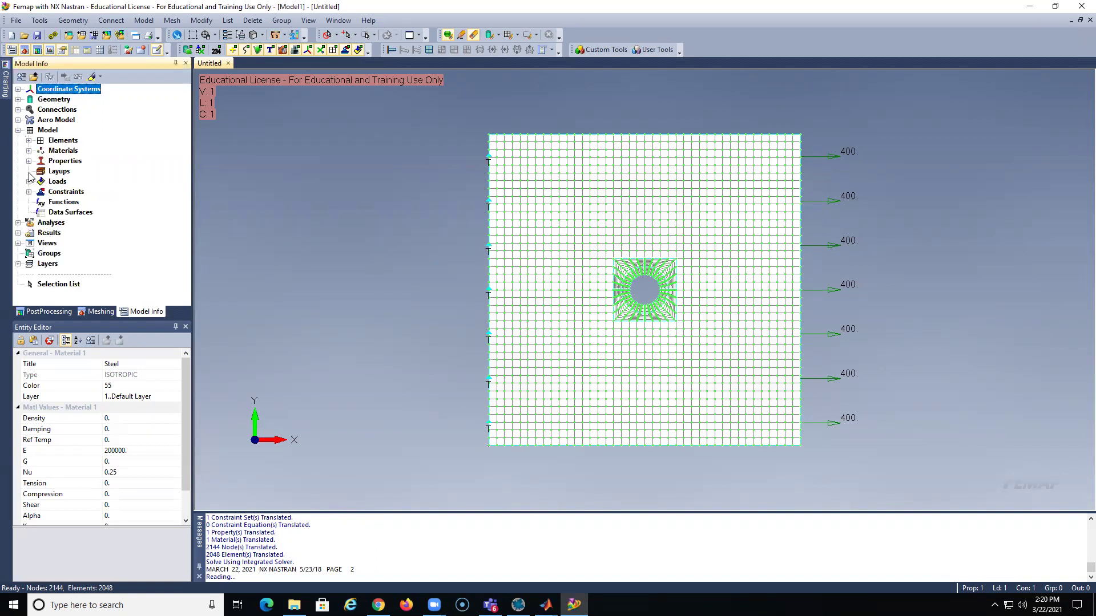
left_click(30, 193)
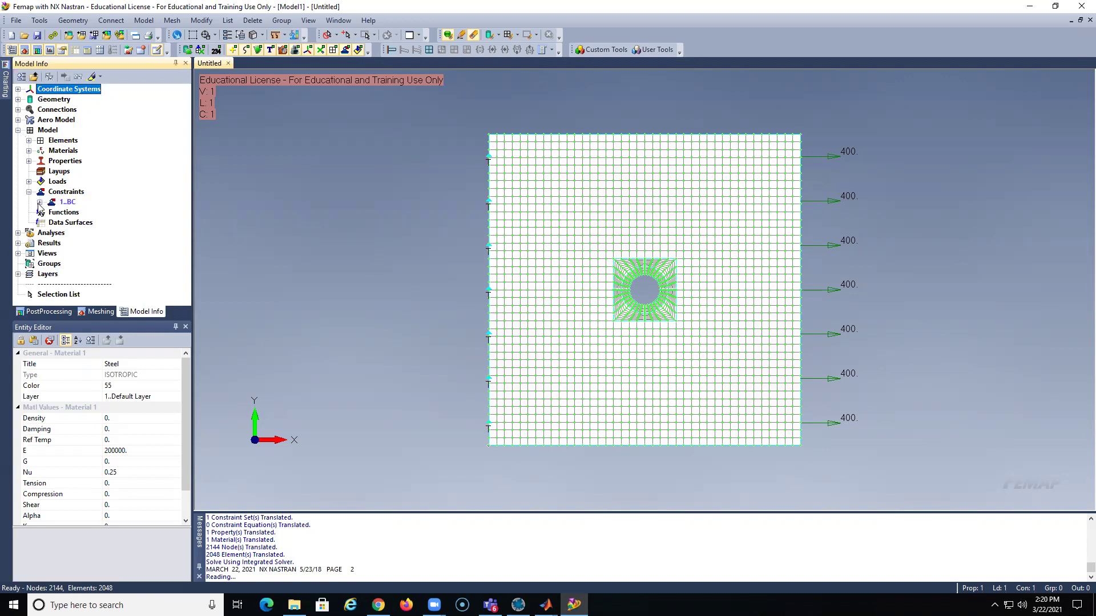
left_click(39, 202)
left_click(50, 212)
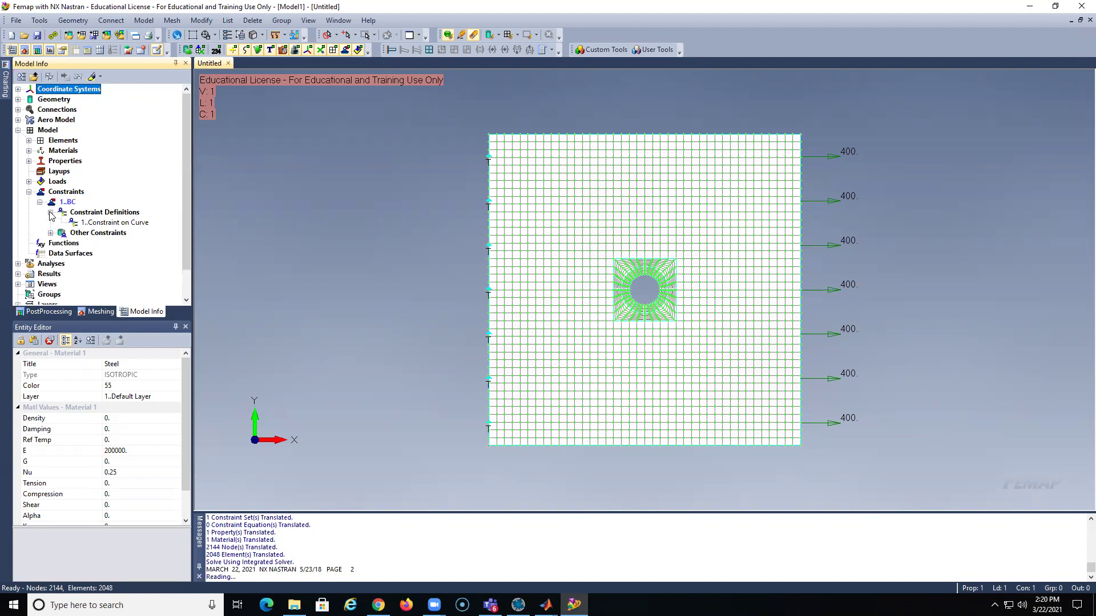
right_click(102, 227)
left_click(133, 323)
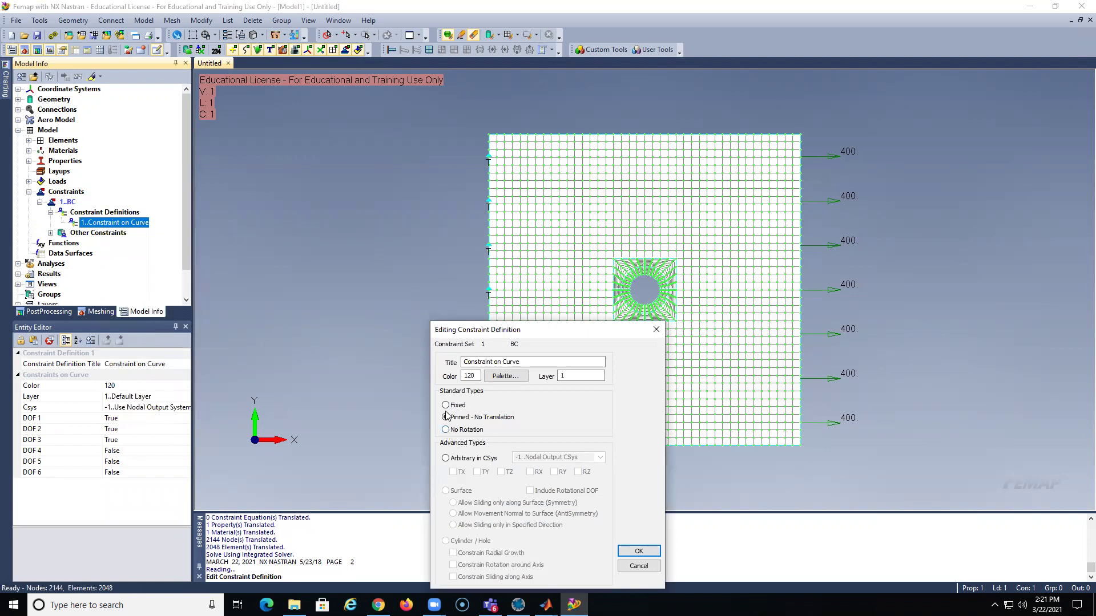
left_click(637, 551)
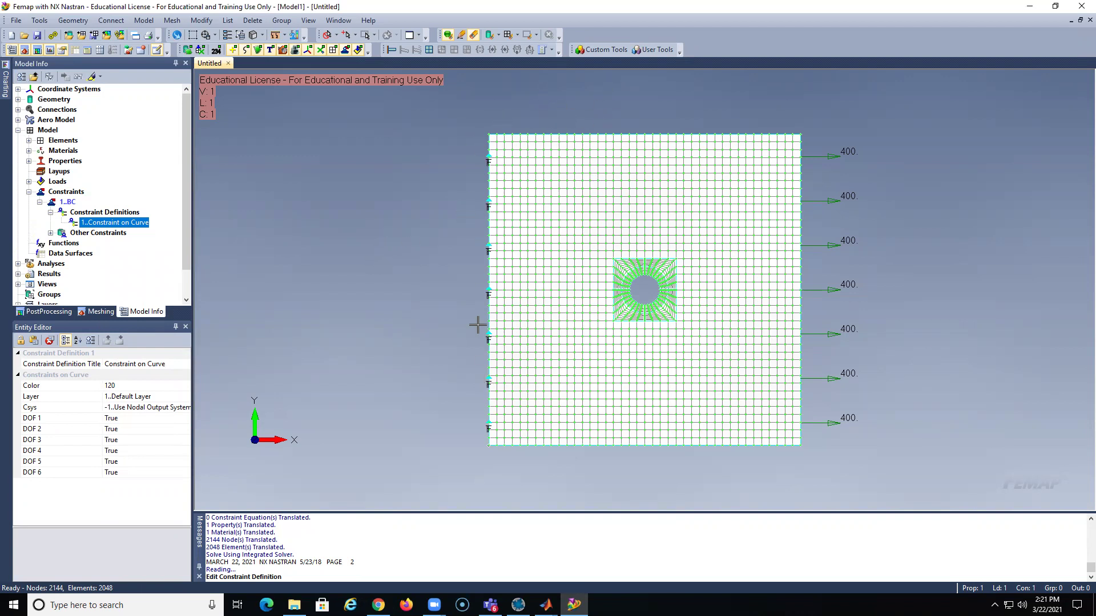
Rebuild the model database and rerun the NX Nastran analysis.
left_click(16, 21)
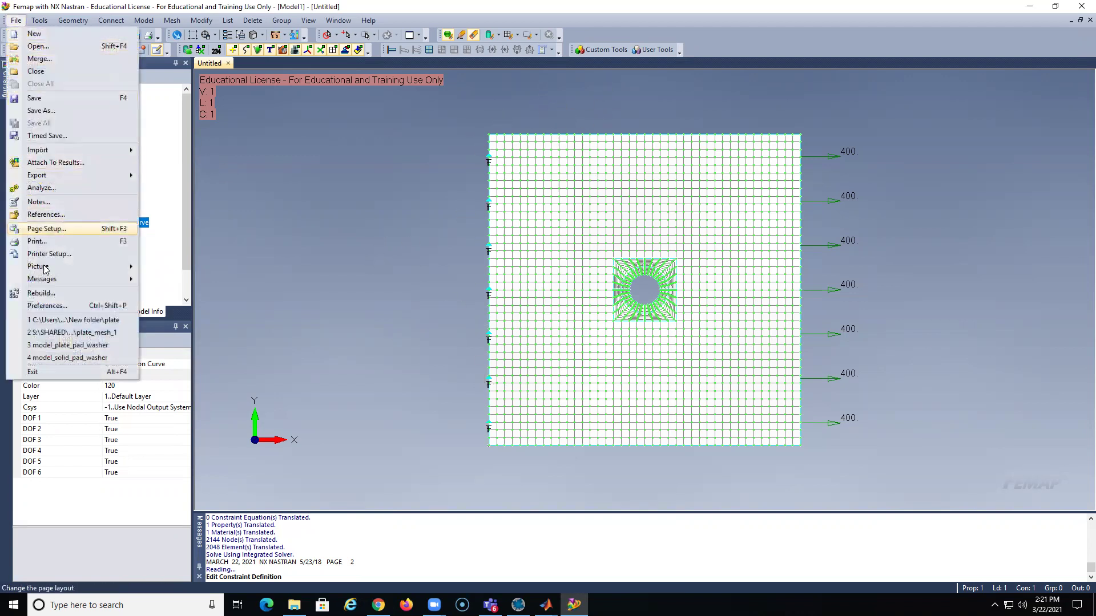
left_click(34, 293)
left_click(484, 320)
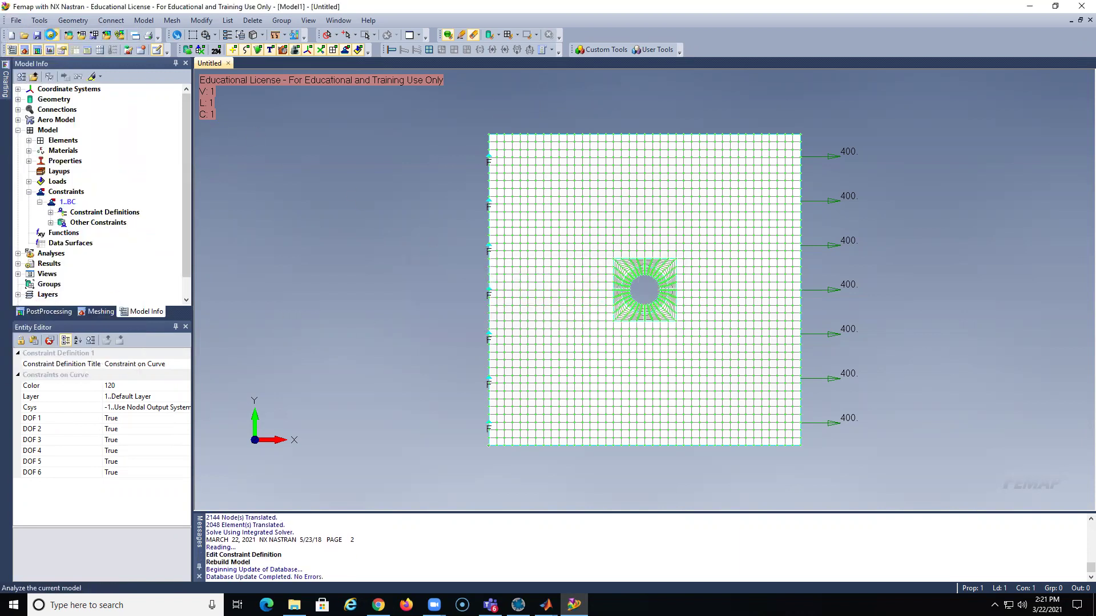
left_click(49, 49)
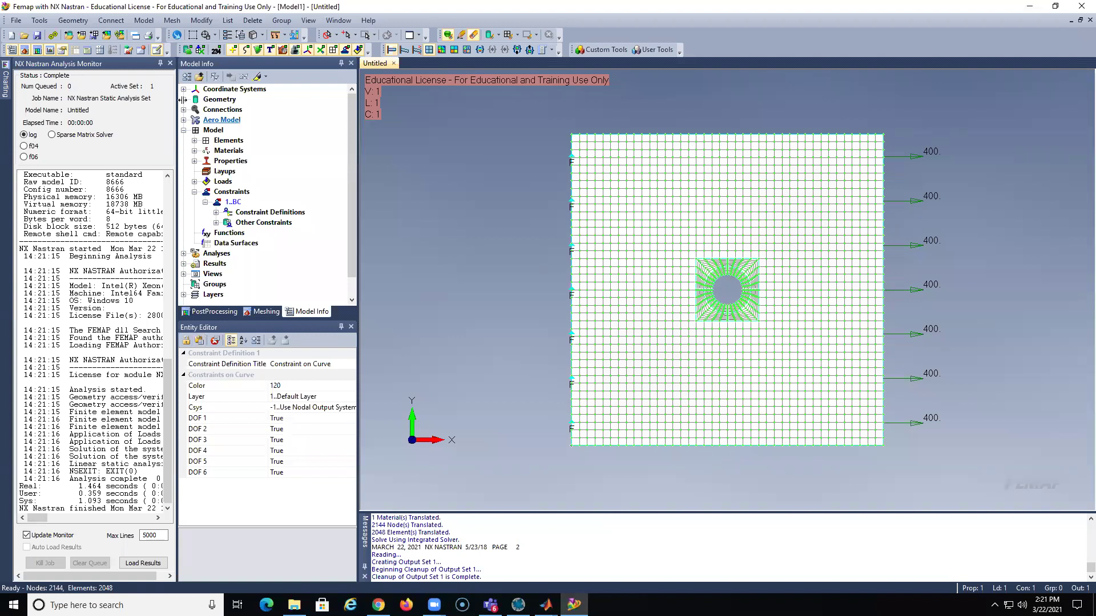
Close the analysis monitor and activate the NX NASTRAN Case 1 output set.
left_click(170, 64)
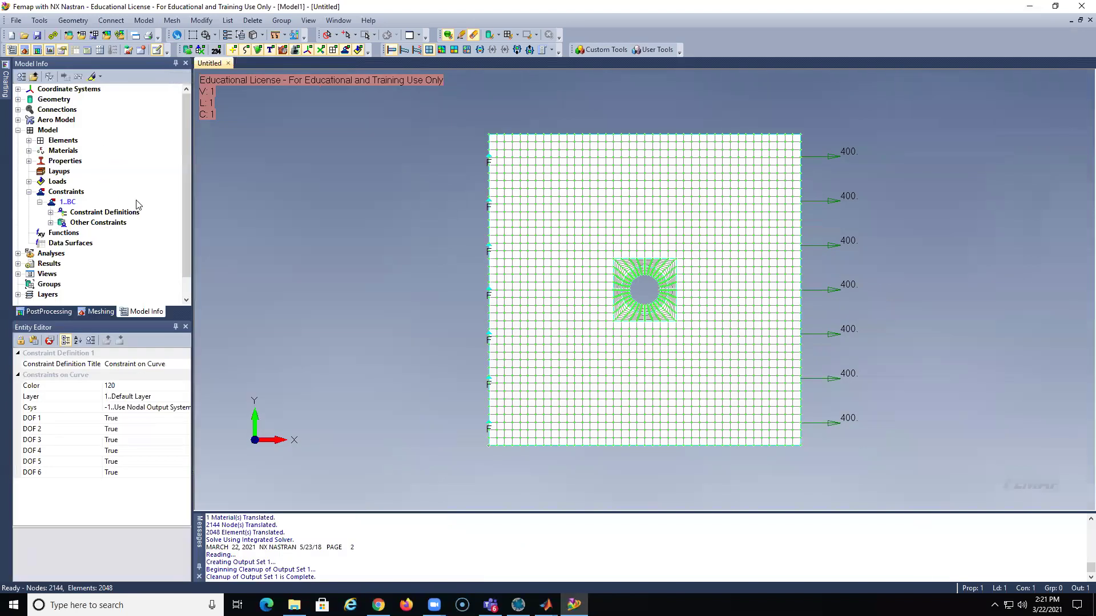
left_click(18, 263)
left_click(28, 284)
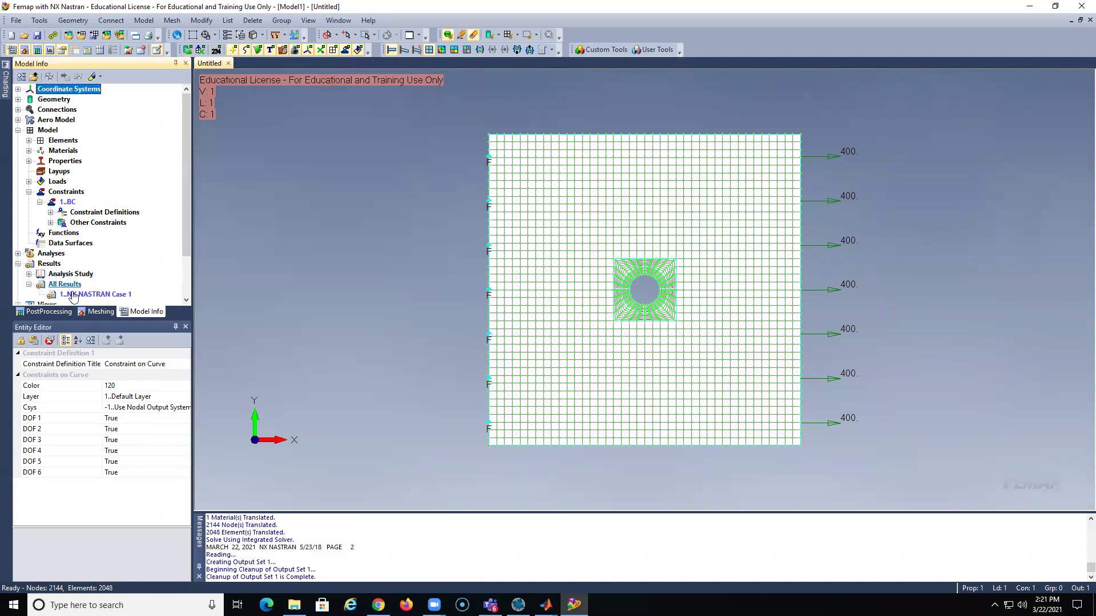
double_click(91, 294)
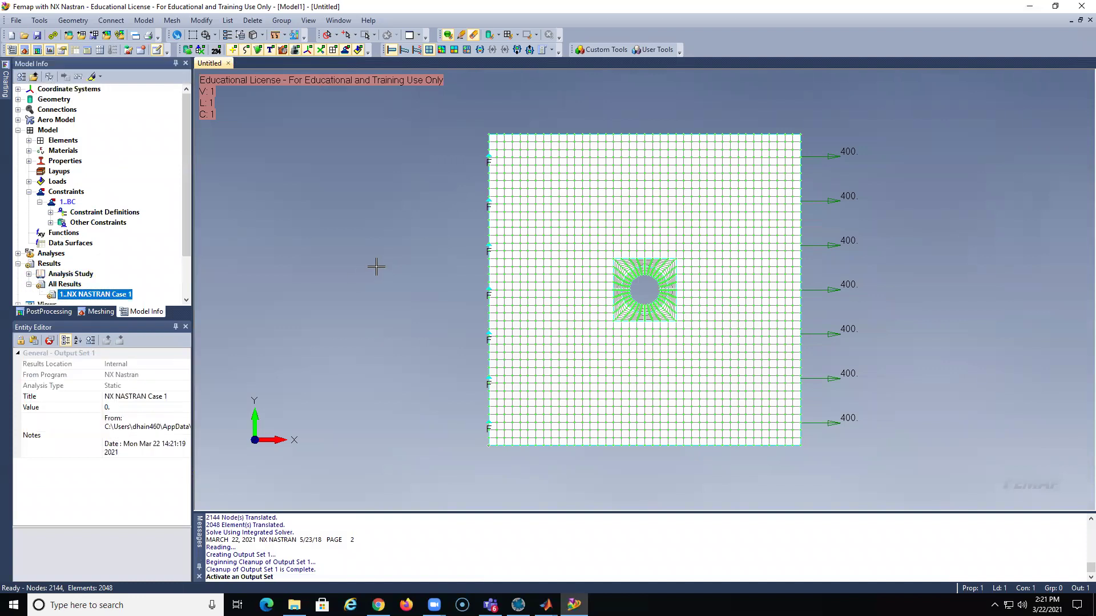
Select Total Translation for deformation and Plate Top VonMises Stress for contour data.
key("F5")
left_click(602, 563)
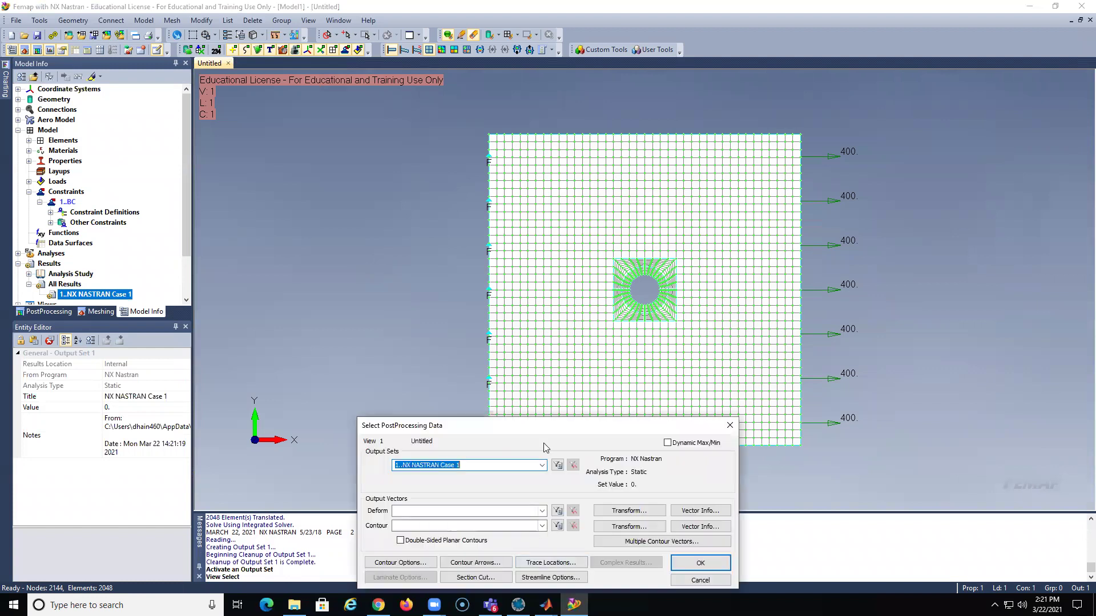
left_click_drag(537, 425, 445, 180)
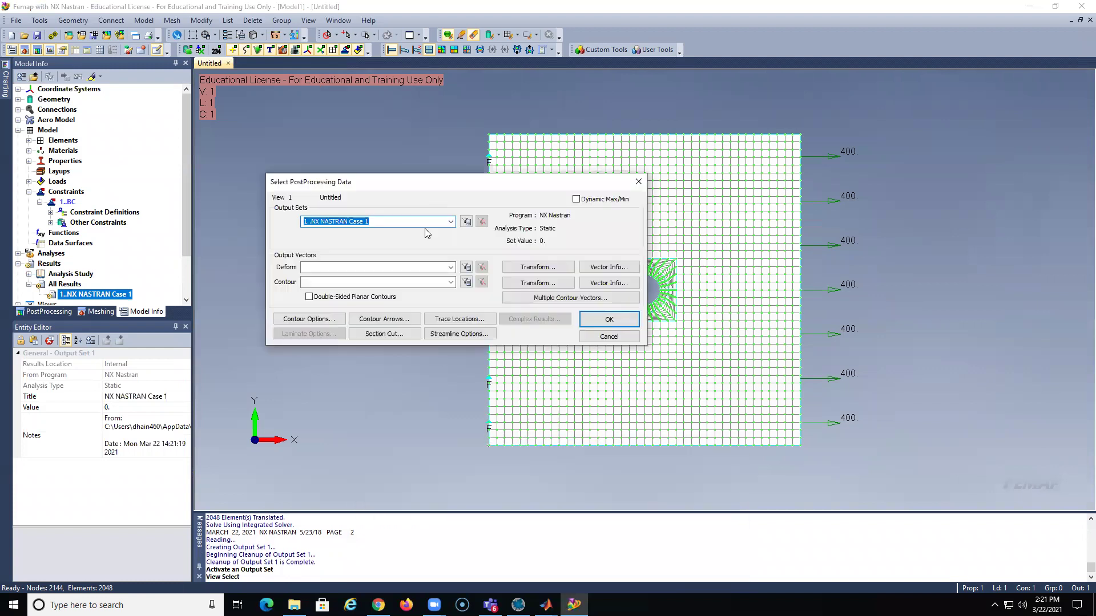
left_click(450, 267)
left_click(445, 277)
left_click(450, 282)
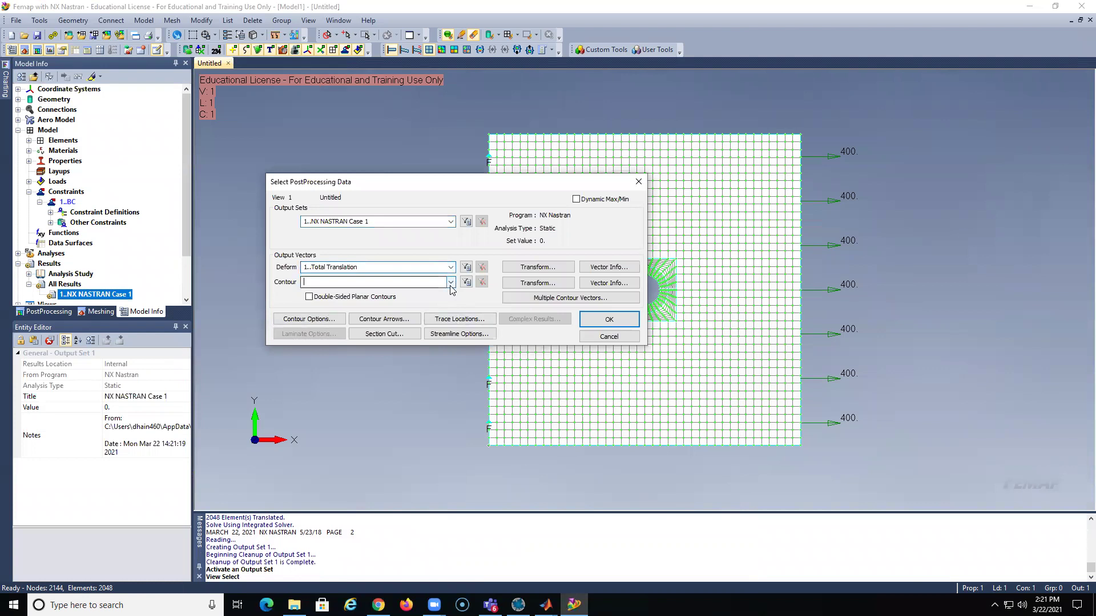
left_click_drag(451, 298, 458, 393)
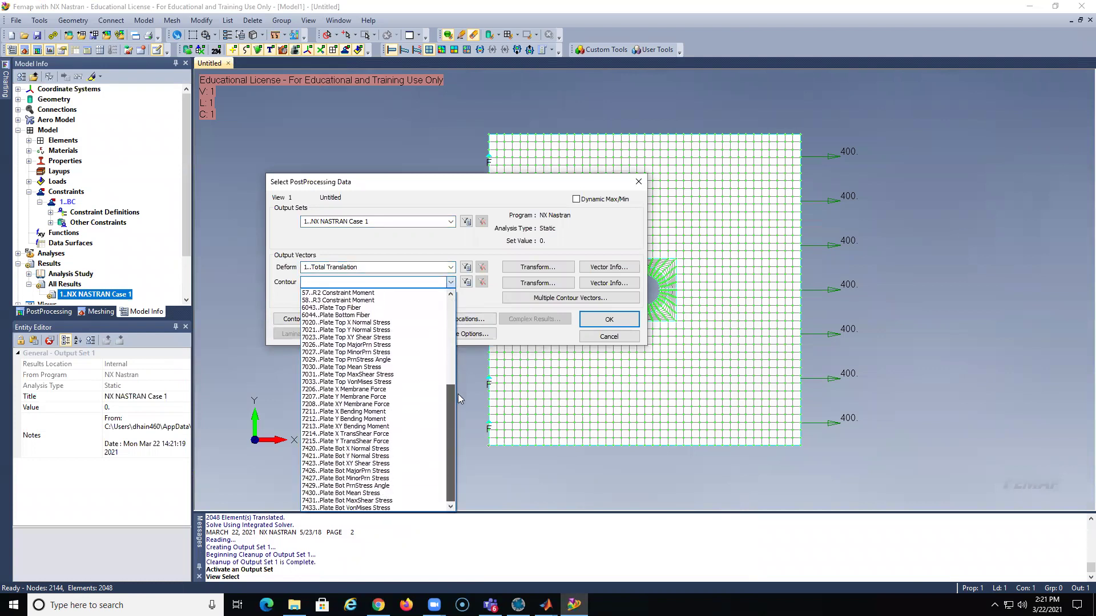
left_click(374, 382)
left_click(606, 321)
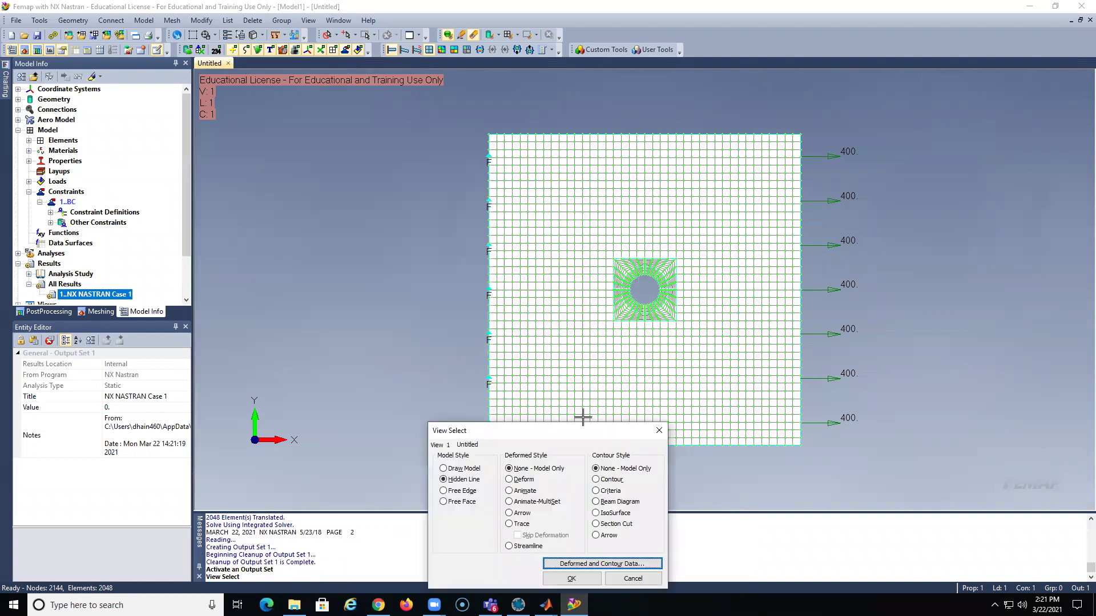
left_click(567, 577)
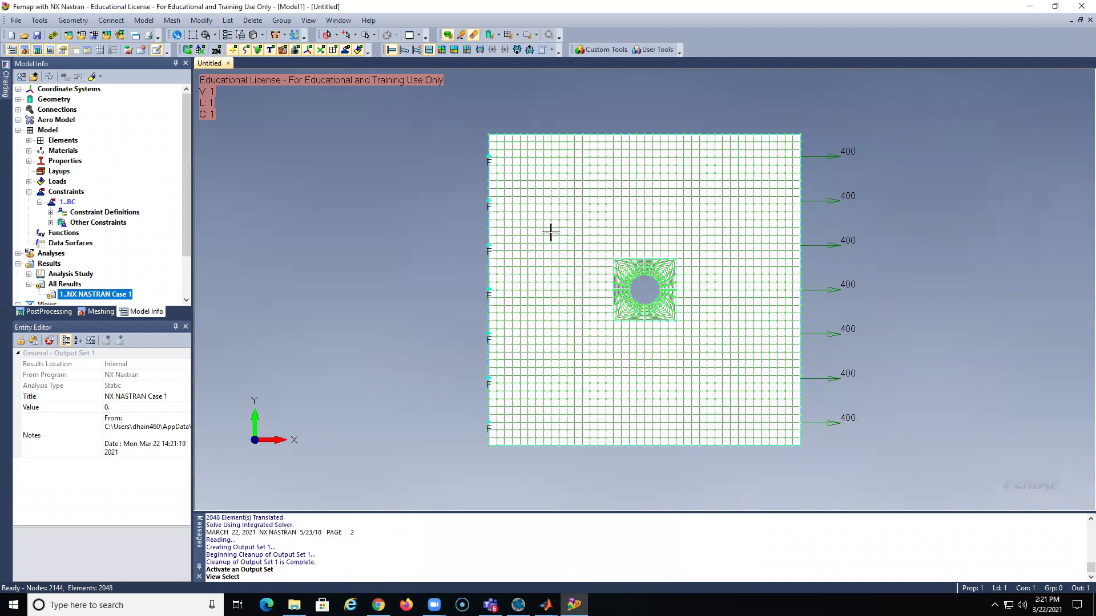
Switch the plate display style to a contour plot.
key("F5")
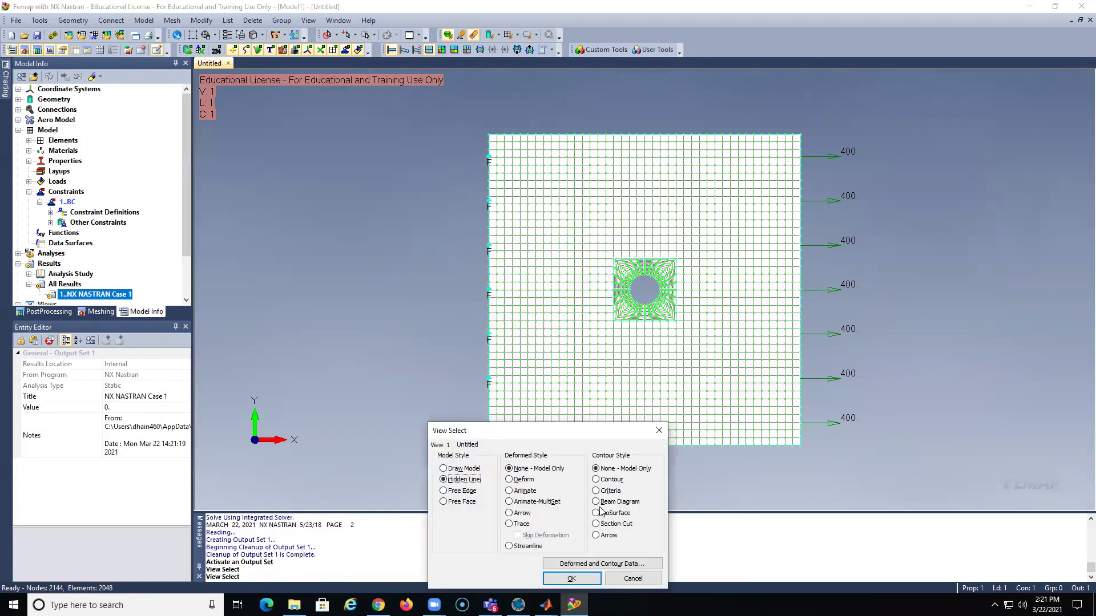
left_click(595, 480)
left_click(571, 578)
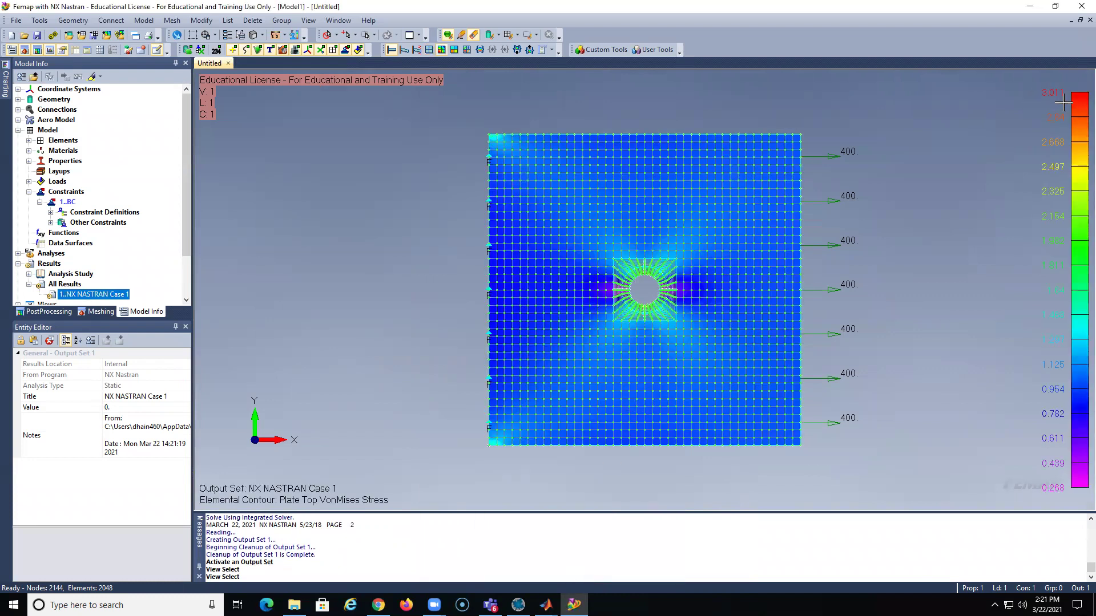
scroll(973, 172, "up", 5)
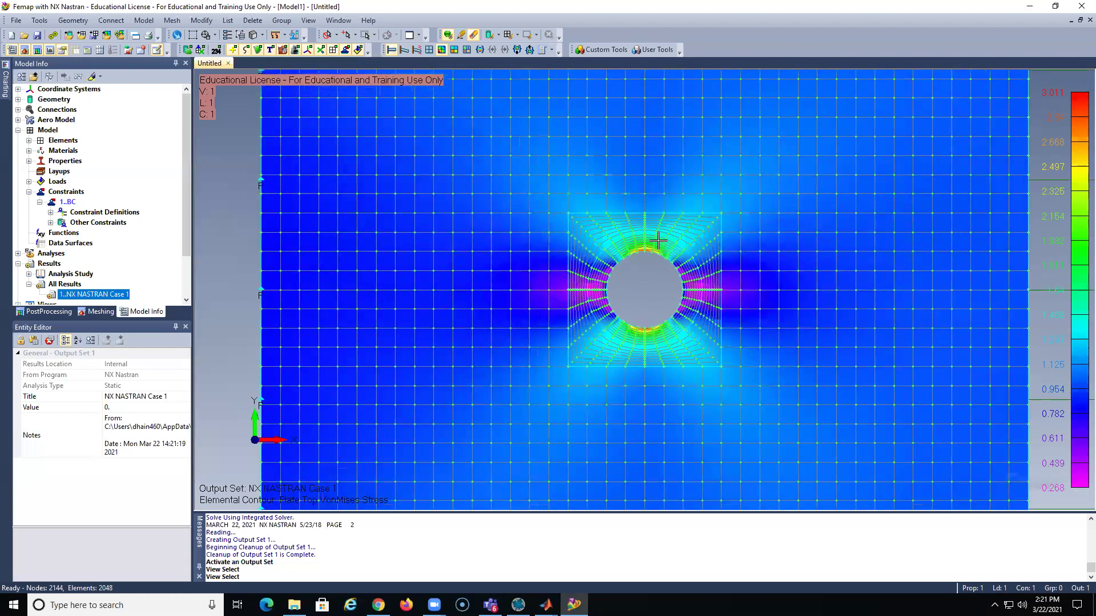
scroll(736, 220, "down", 5)
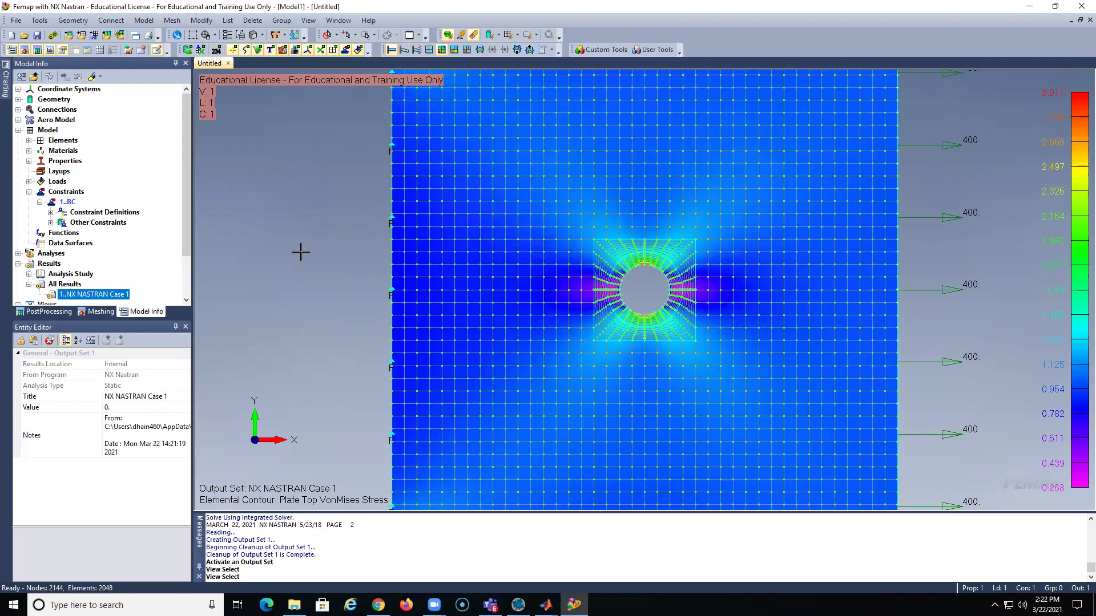
scroll(346, 250, "up", 2)
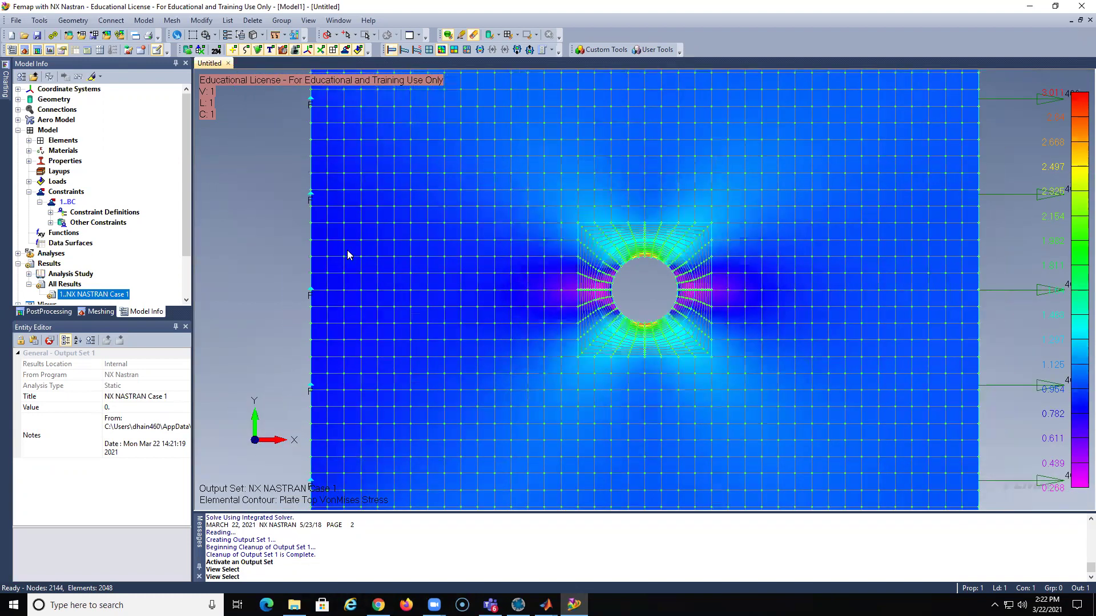
scroll(347, 250, "down", 2)
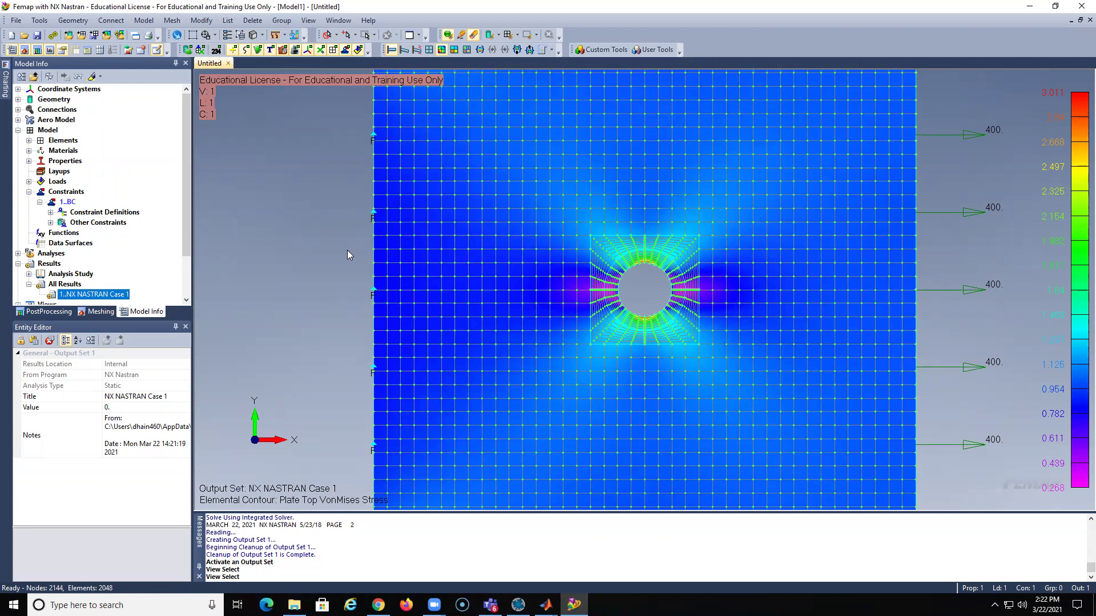
scroll(347, 255, "down", 3)
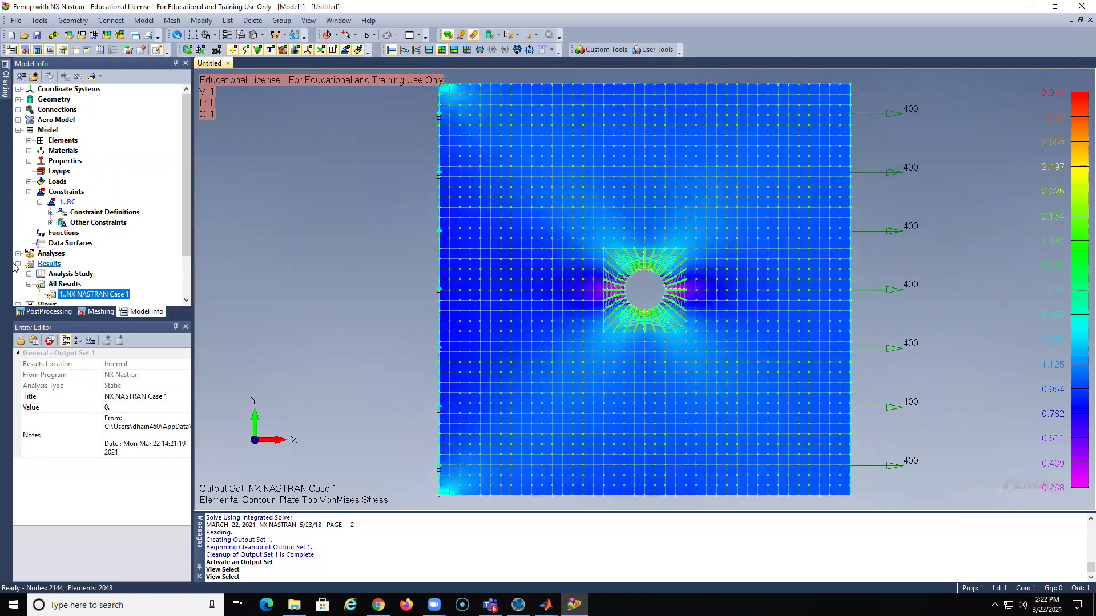
scroll(188, 217, "down", 2)
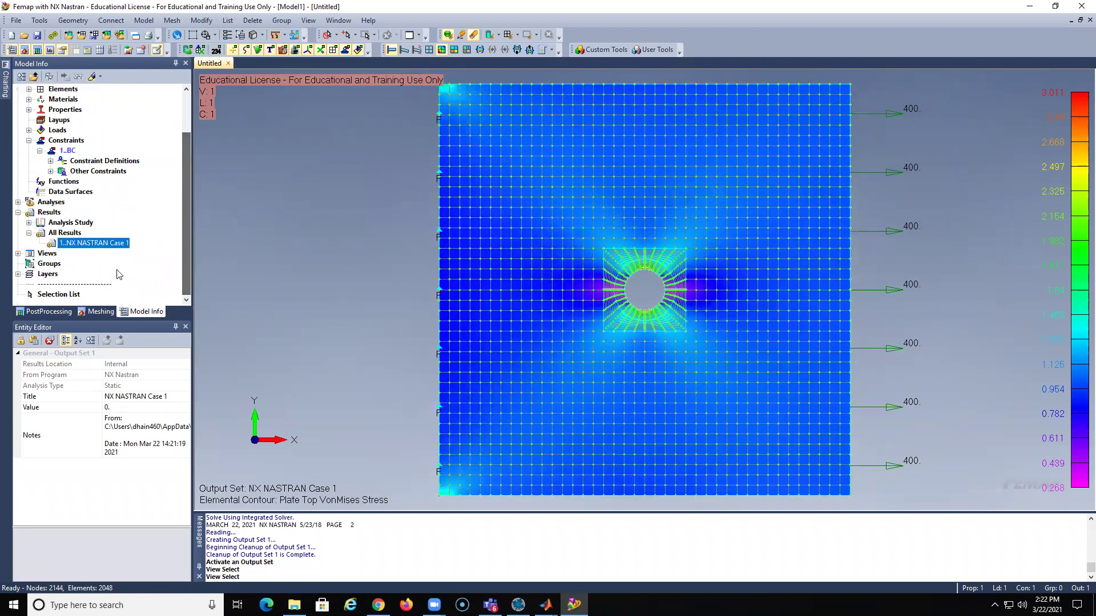
Create a new group titled 'Far Field'.
left_click(43, 265)
right_click(43, 265)
left_click(85, 275)
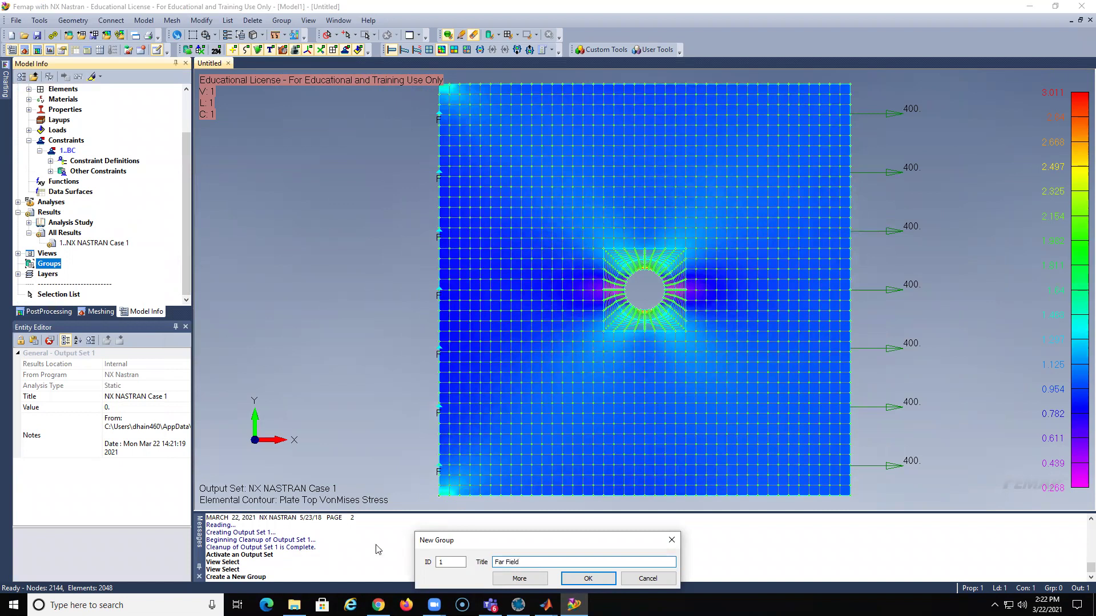
left_click(580, 579)
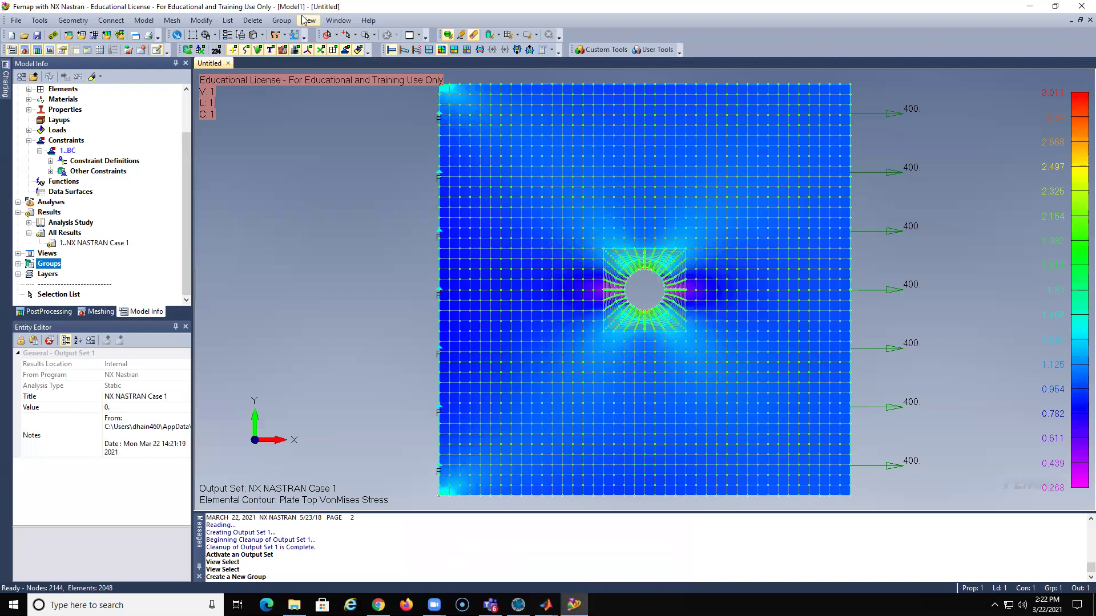
Add a box-picked block of elements near the plate's right edge to Far Field.
left_click(281, 21)
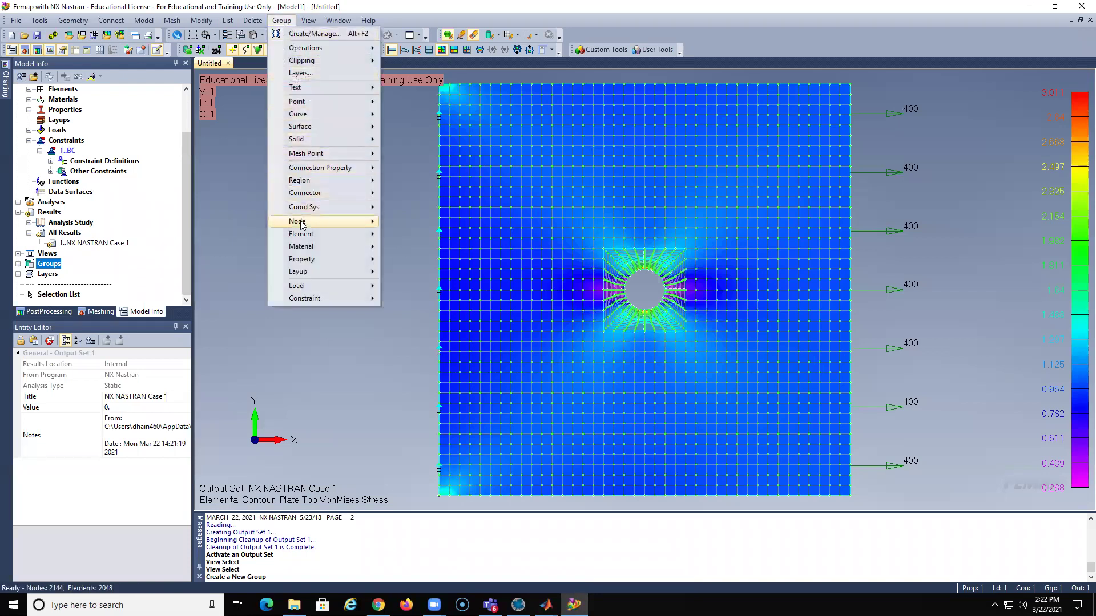
mouse_move(320, 233)
left_click(398, 237)
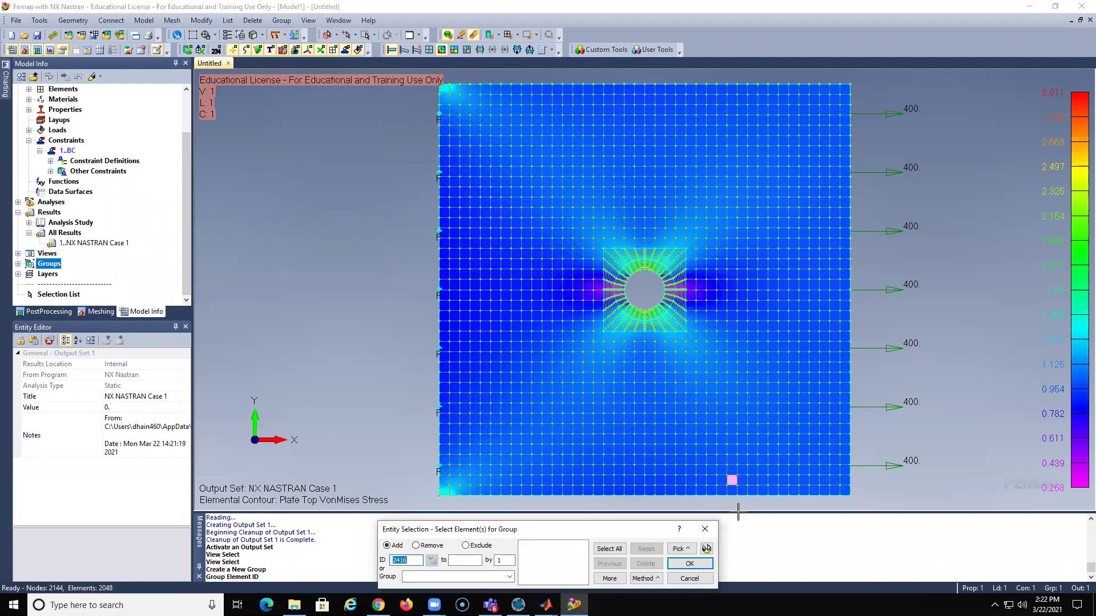
left_click(681, 549)
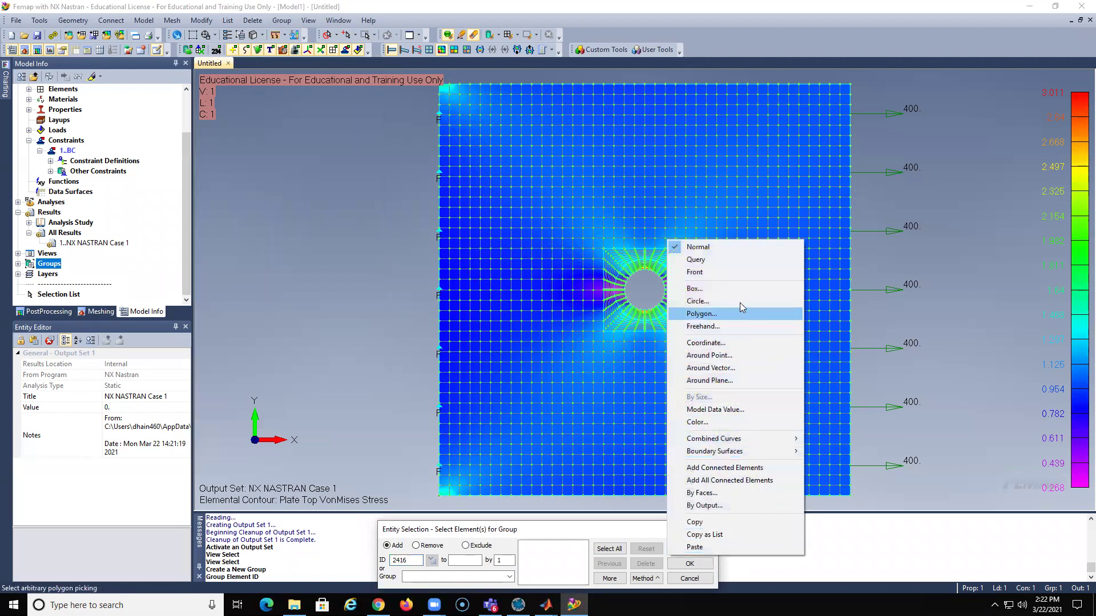
left_click(730, 288)
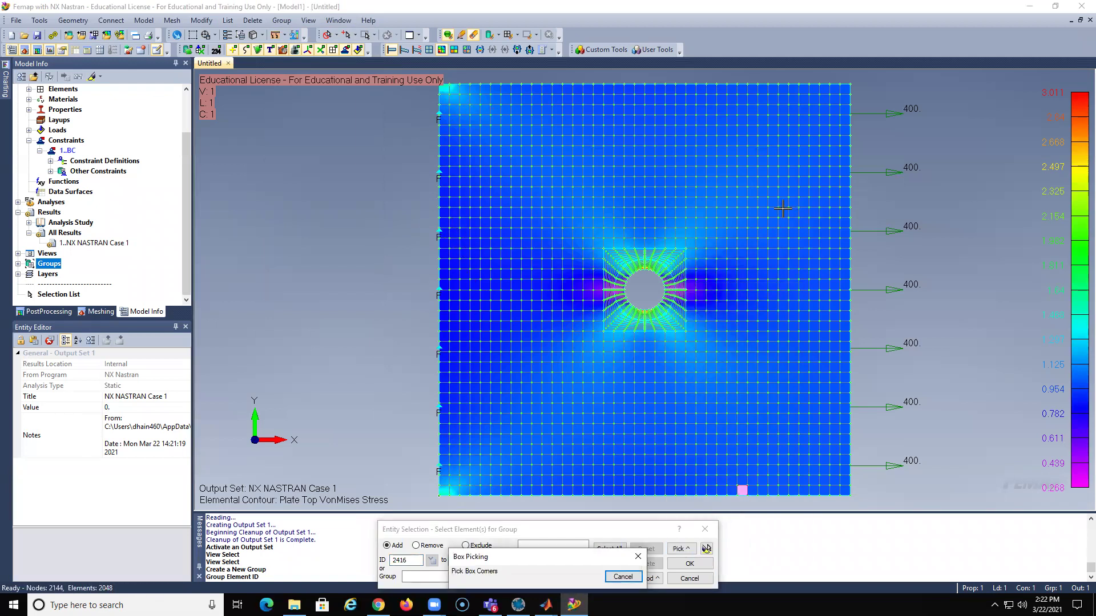
left_click_drag(791, 211, 824, 358)
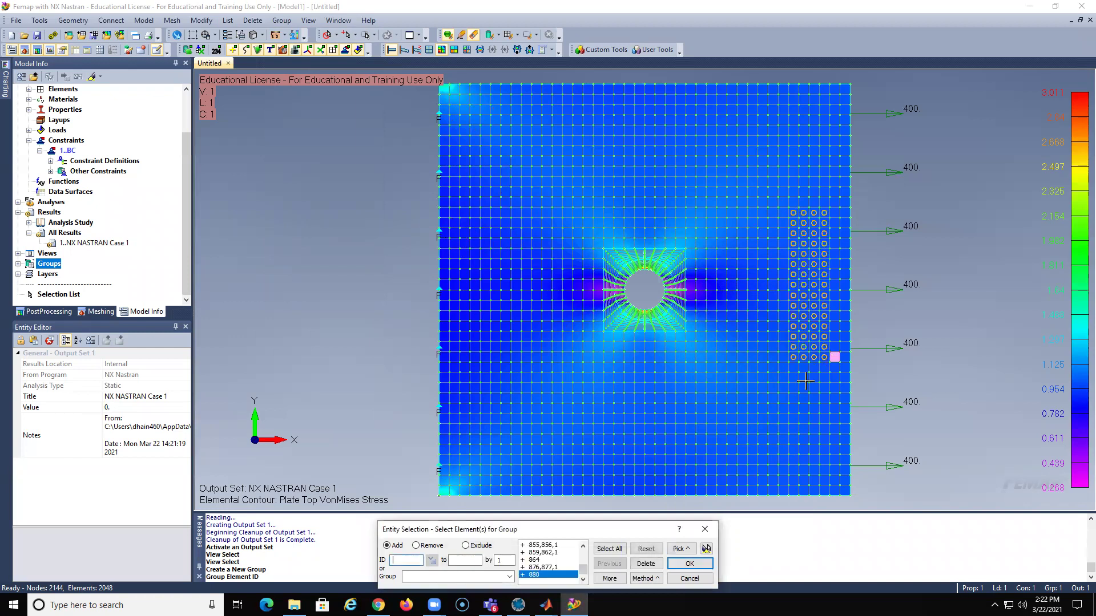
left_click(692, 563)
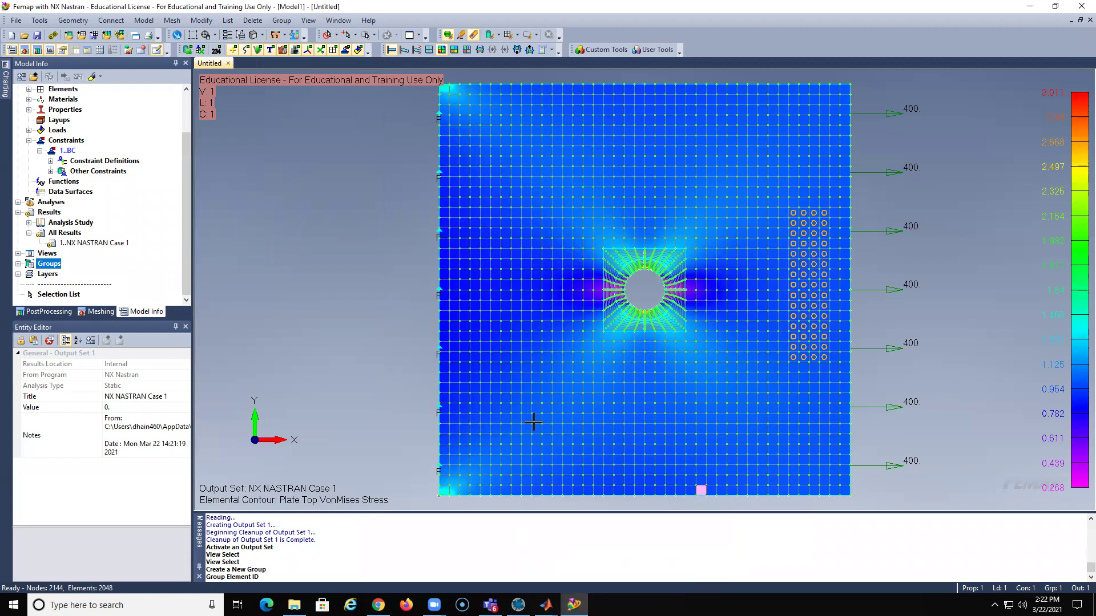
left_click(18, 263)
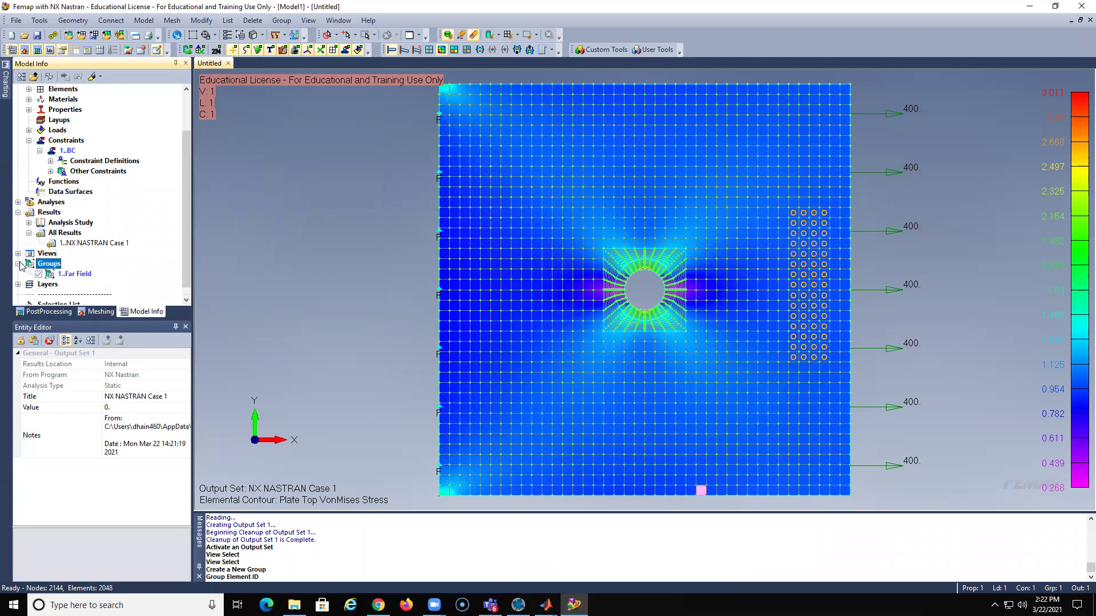
Create a new group titled 'Around hole'.
right_click(47, 263)
left_click(74, 271)
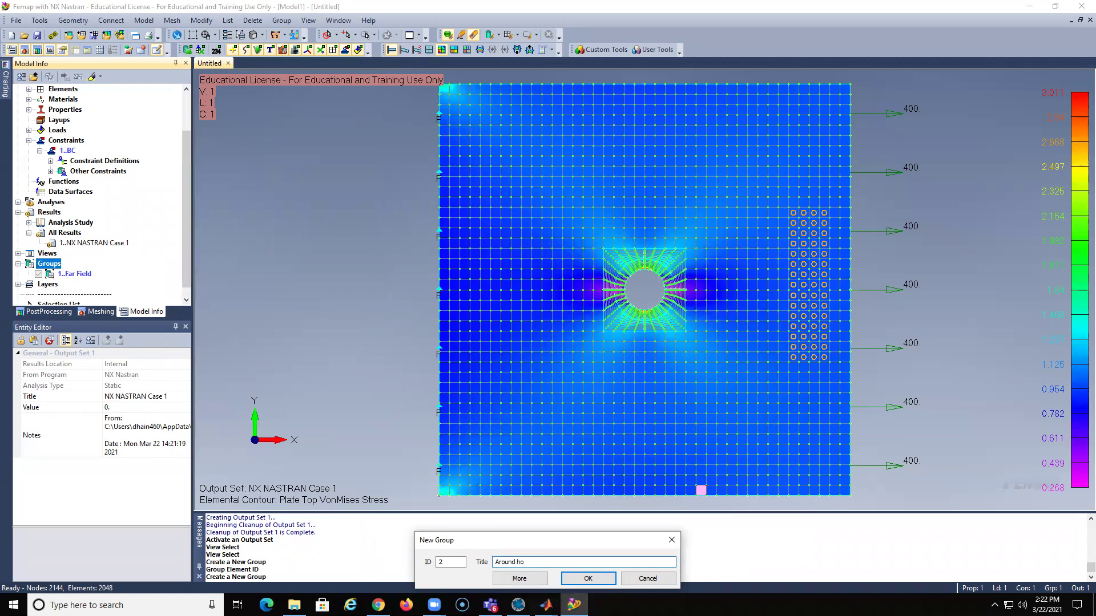
left_click(590, 579)
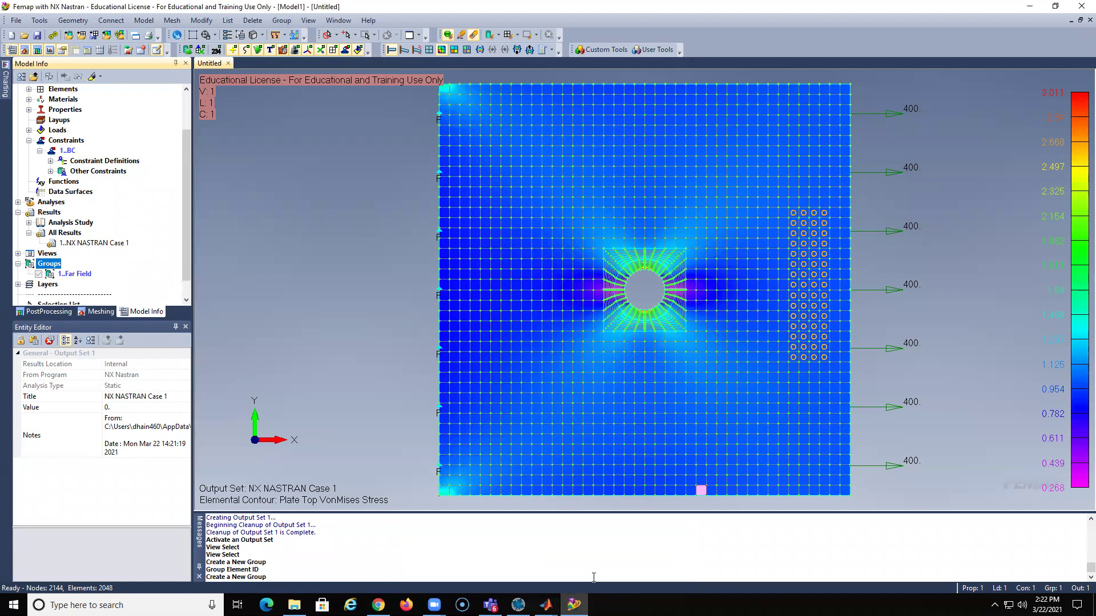
Add elements on the four hole-edge arcs (curves 34, 11, 32, 33) to Around hole.
left_click(281, 21)
mouse_move(349, 234)
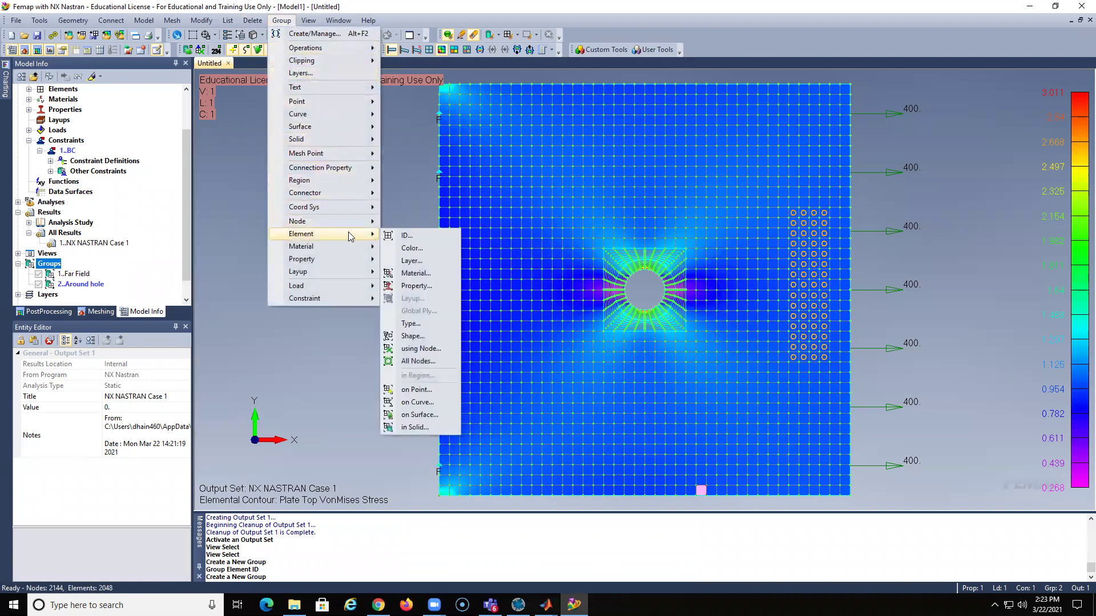
left_click(395, 234)
left_click(659, 579)
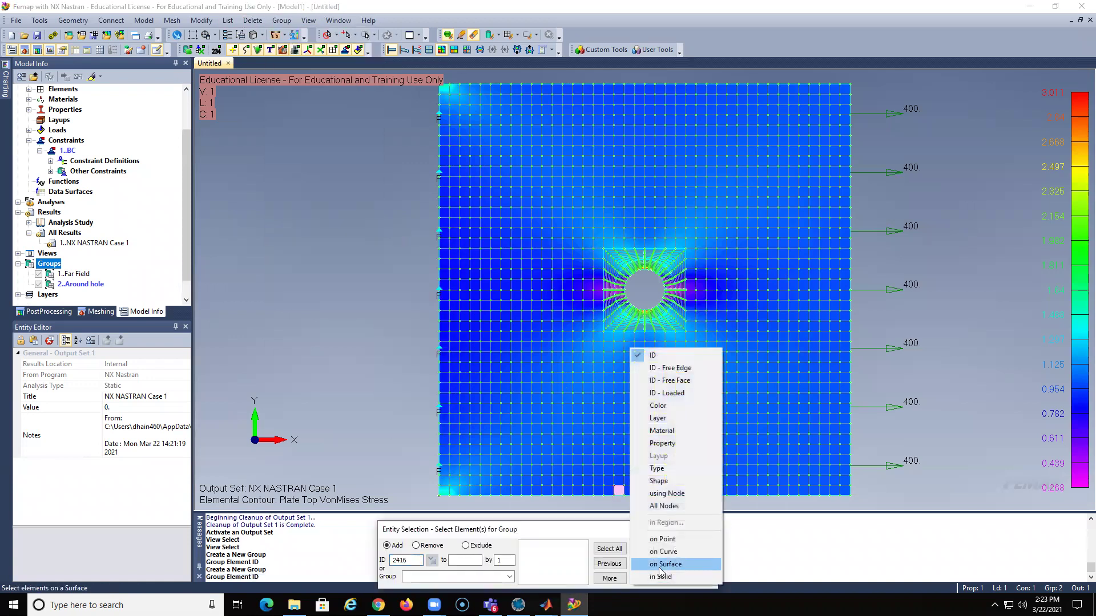
left_click(668, 555)
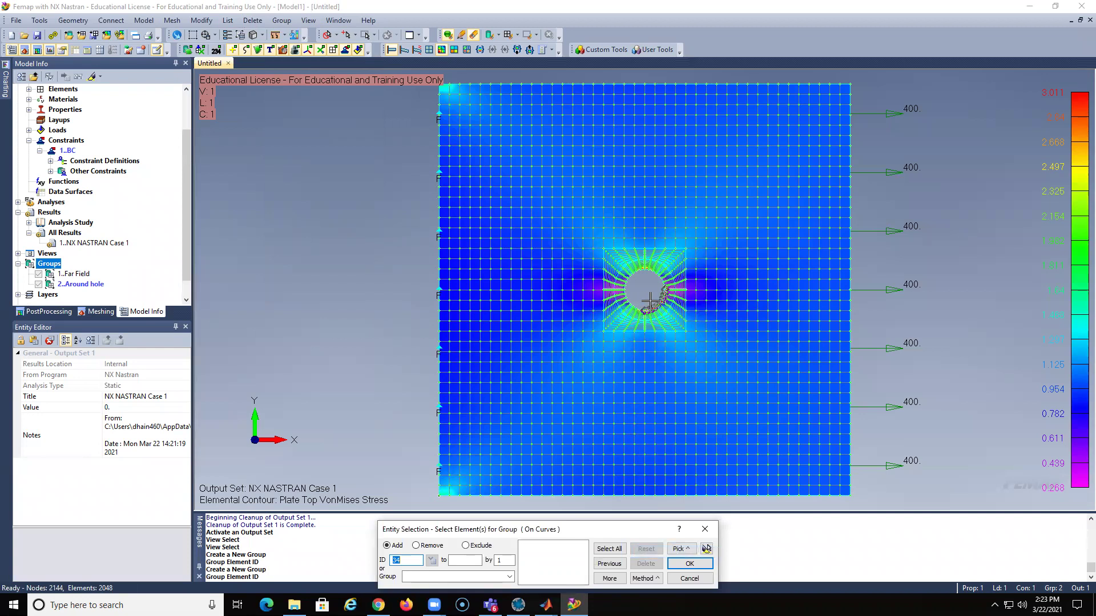
left_click(650, 301)
left_click(653, 276)
left_click(635, 289)
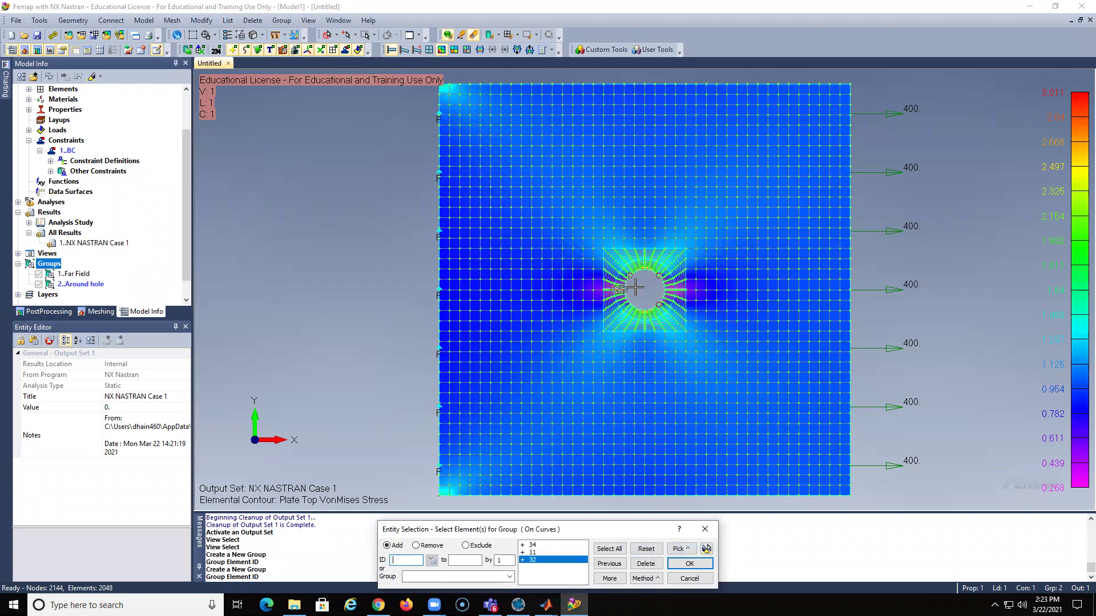
left_click(630, 304)
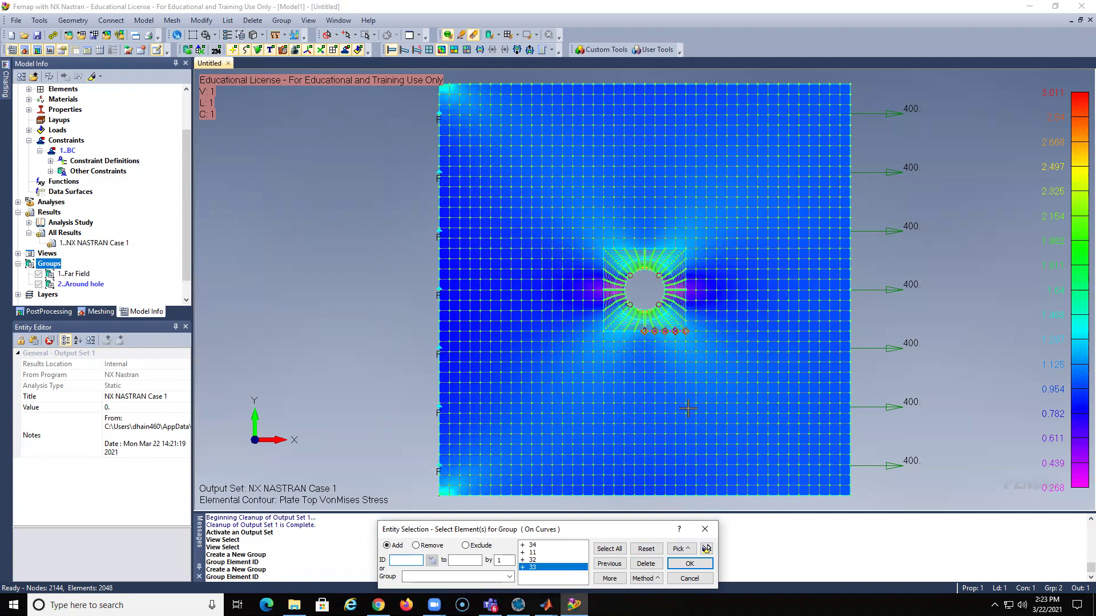
left_click(690, 564)
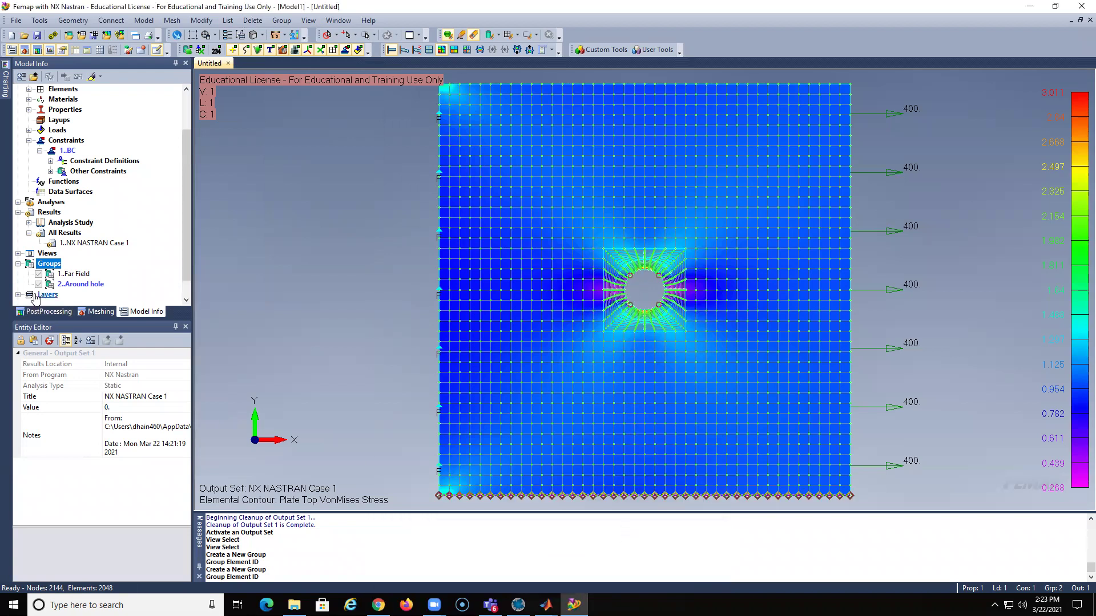
Show only the 2..Around hole group and zoom in on its 32-element ring.
right_click(72, 285)
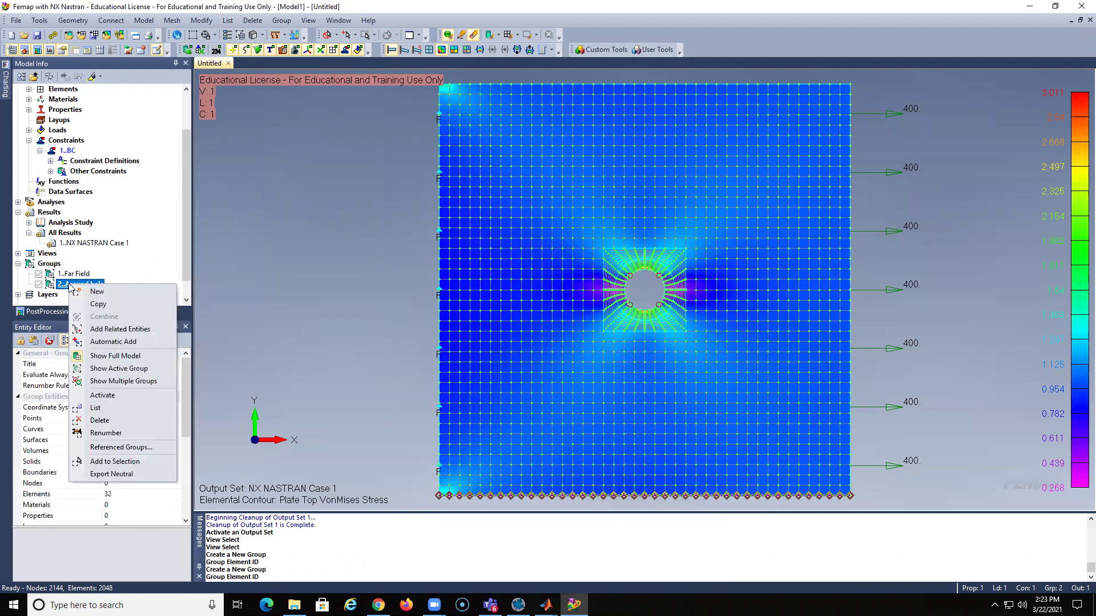
left_click(100, 369)
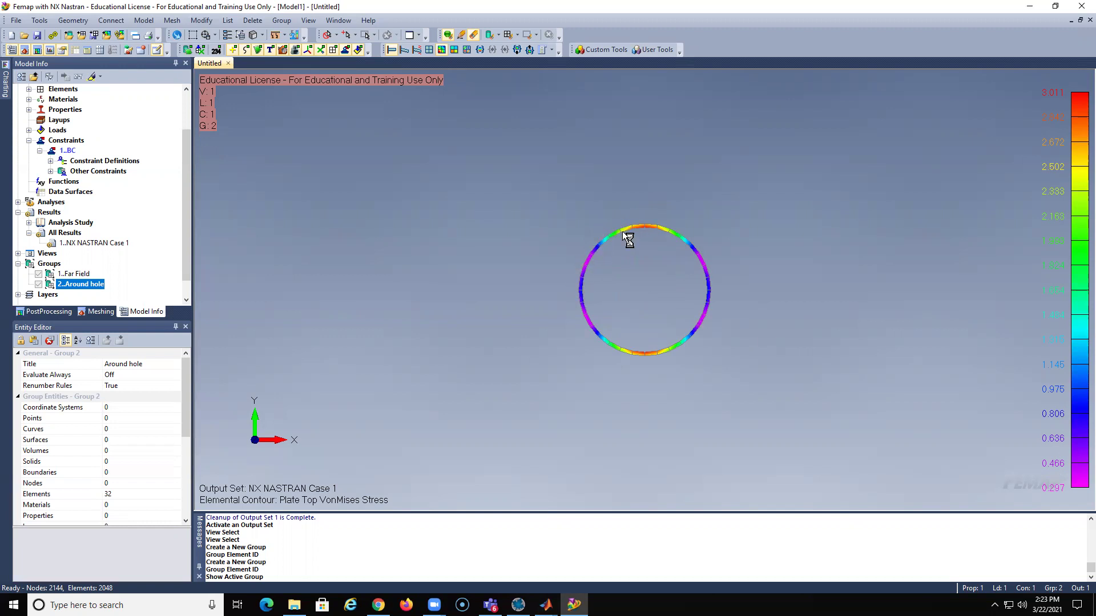
scroll(625, 235, "up", 3)
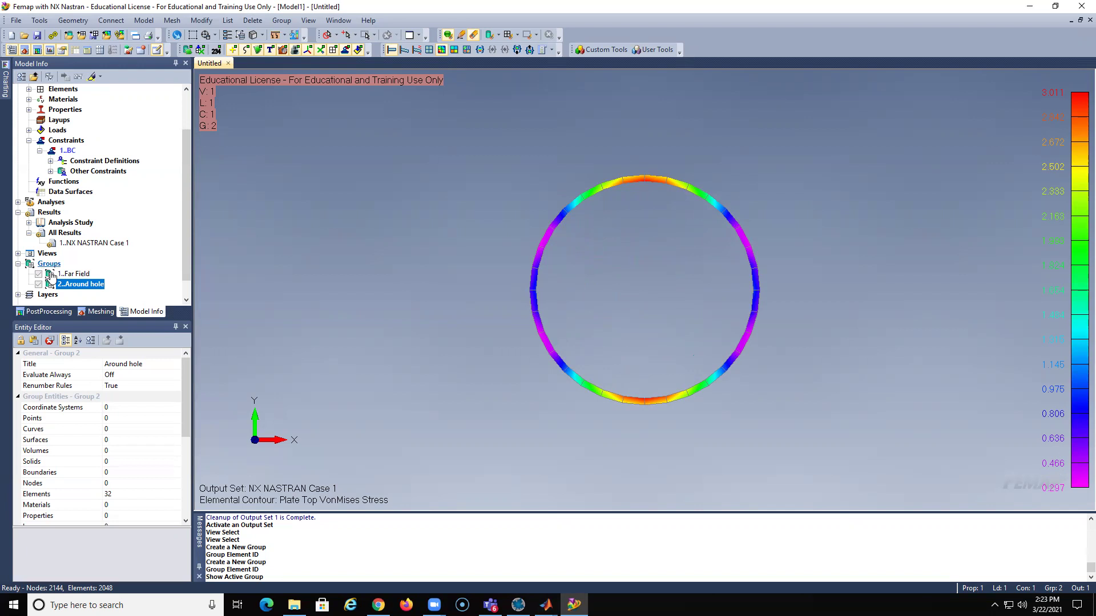
Activate the Far Field group to check its near-uniform stress, then restore the full plate display.
double_click(74, 275)
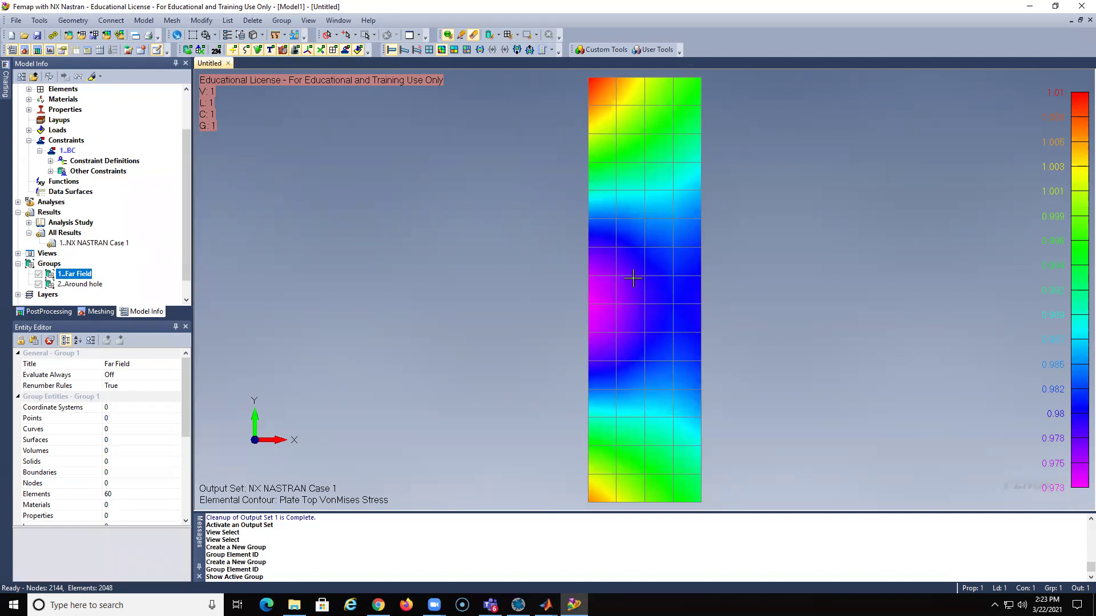
right_click(54, 263)
left_click(89, 335)
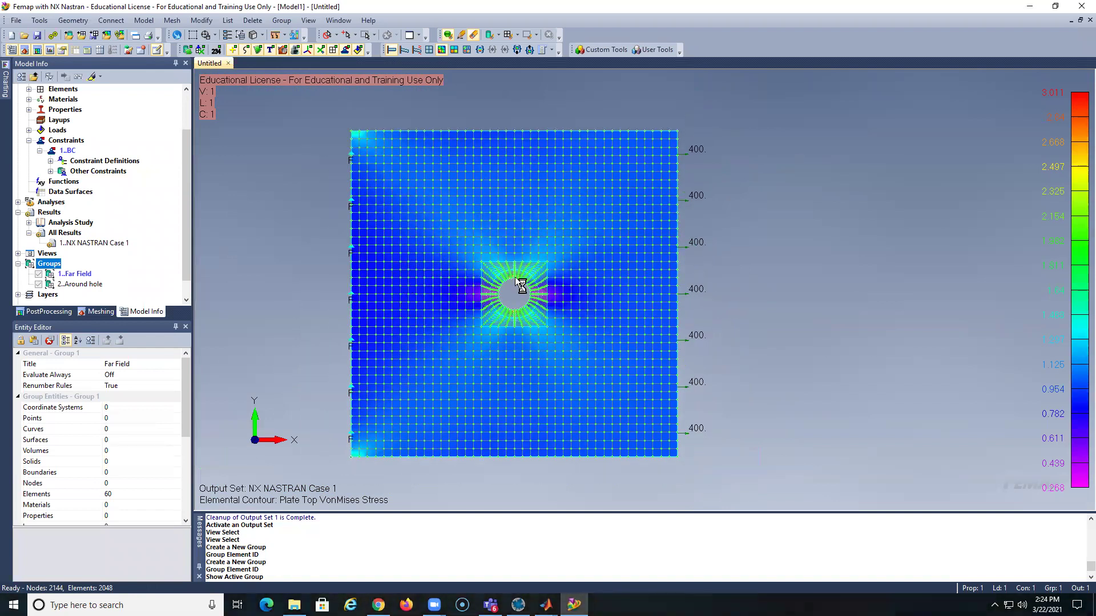
Hide the node markers and the 1..Untitled plate geometry, leaving only the meshed von Mises contour.
scroll(514, 282, "up", 1)
left_click(322, 51)
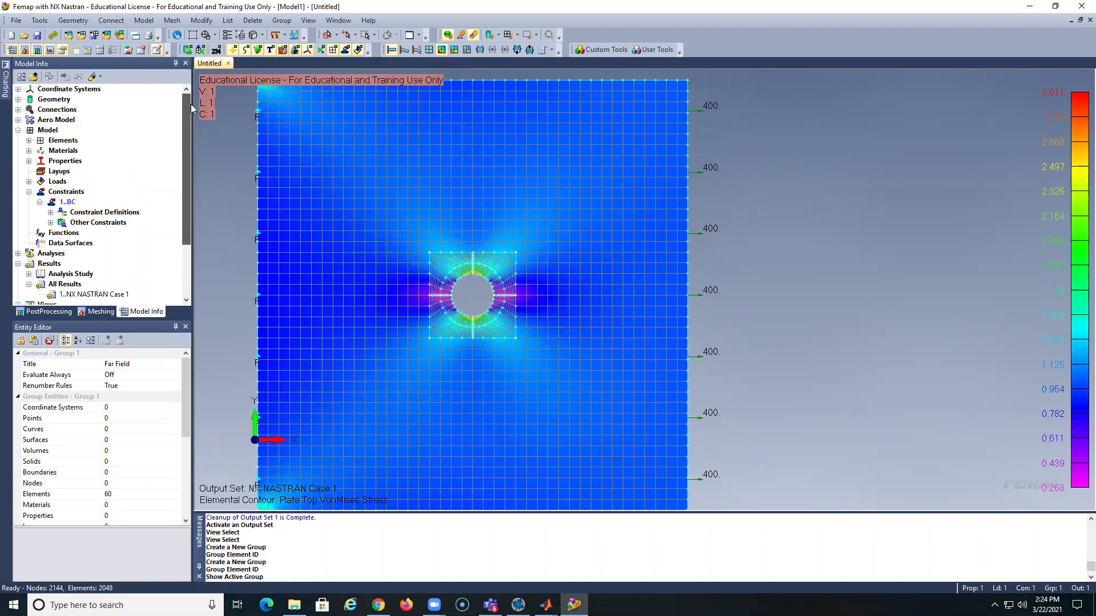
left_click_drag(187, 145, 187, 107)
left_click(18, 100)
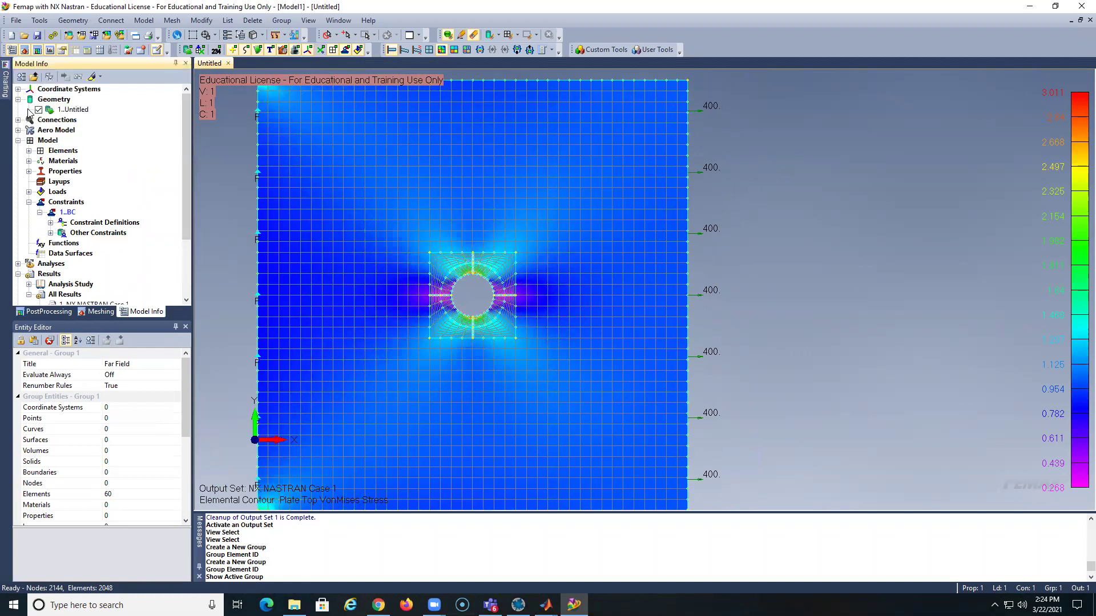
left_click(38, 110)
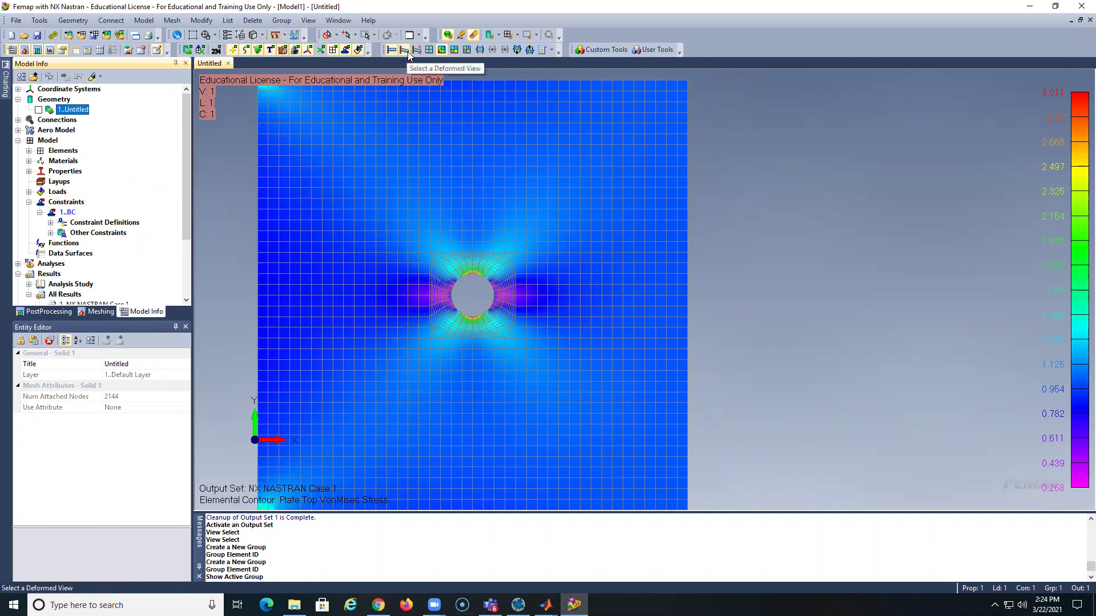
Turn off filled element edges and plot the 0.268–3.011 von Mises contour on the deformed plate.
left_click(260, 37)
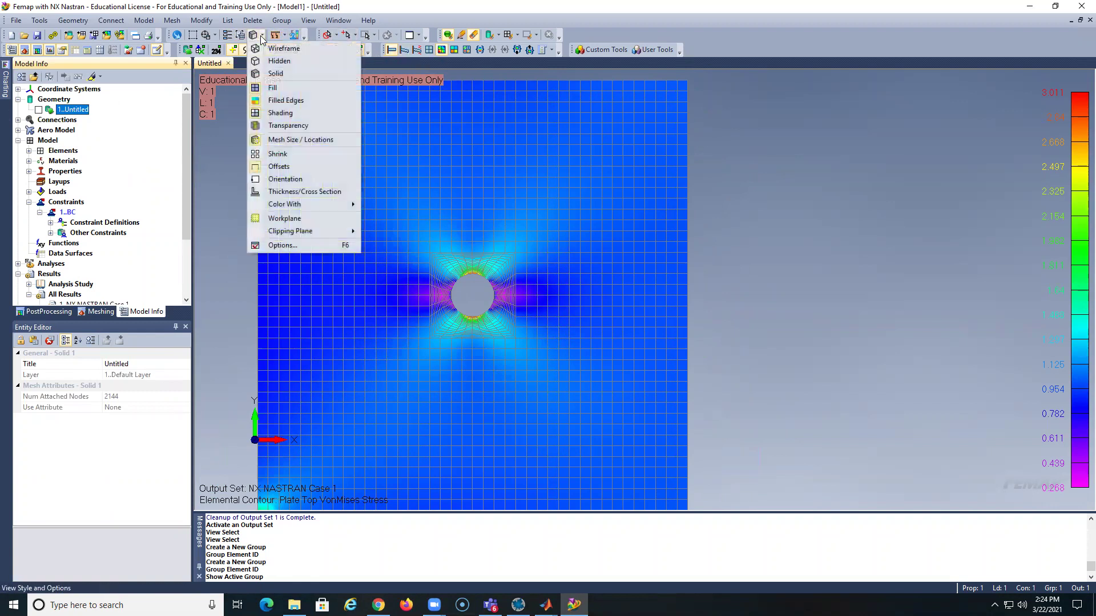
left_click(268, 101)
scroll(491, 276, "up", 1)
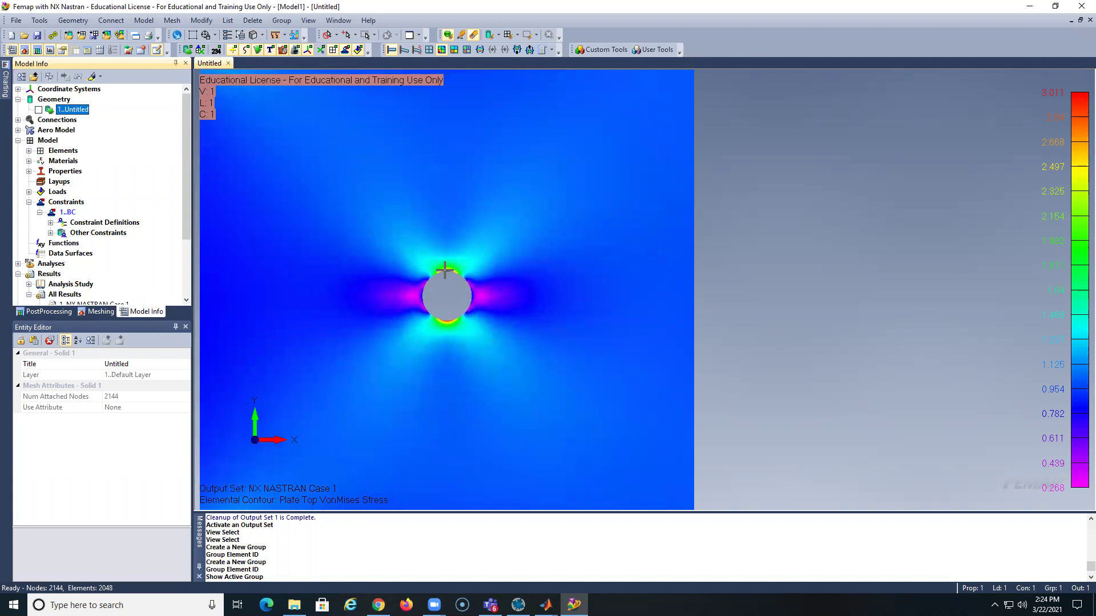
scroll(444, 269, "down", 1)
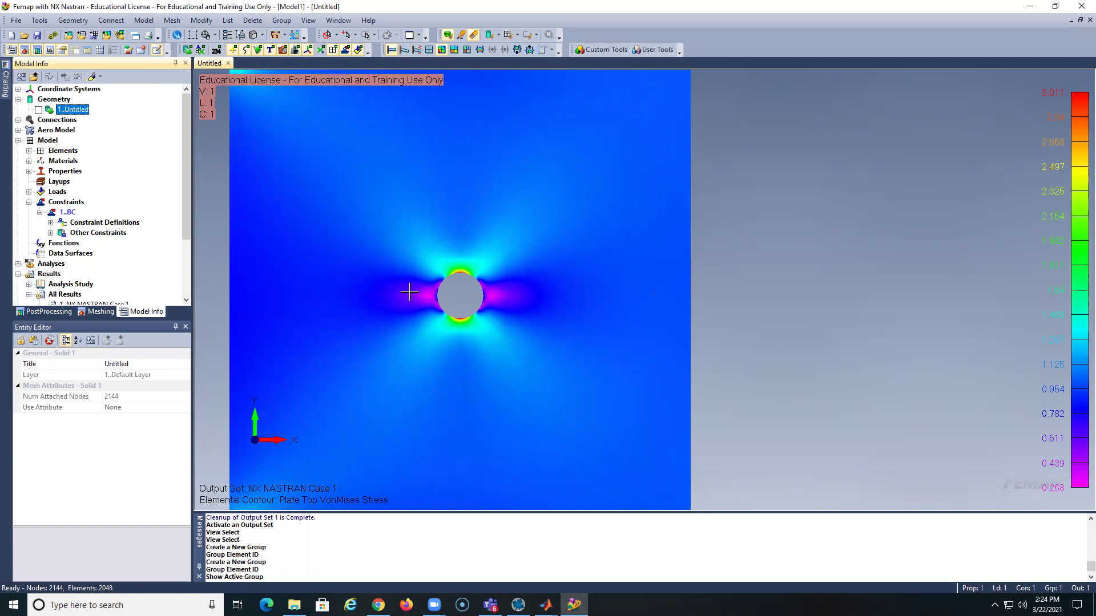
left_click(404, 50)
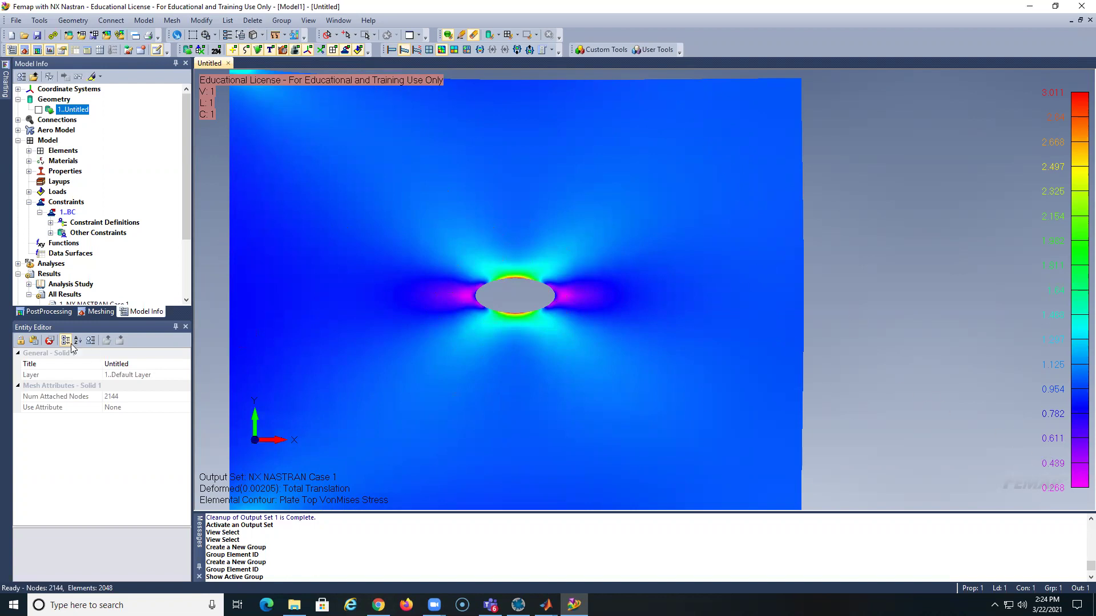
Display only the Far Field group as the active group.
left_click_drag(186, 194, 190, 241)
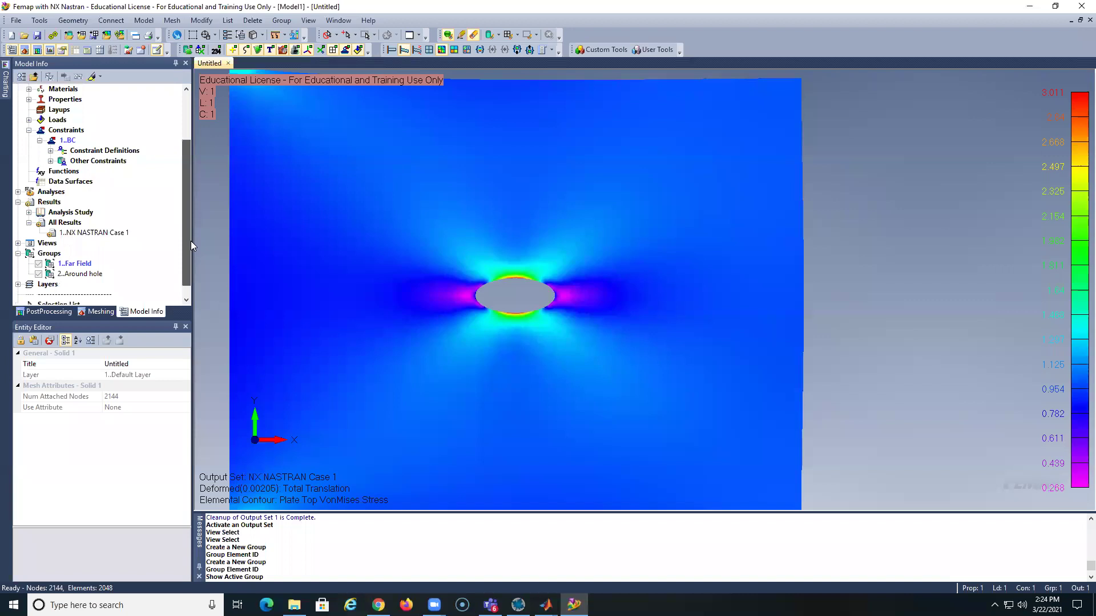
left_click(76, 263)
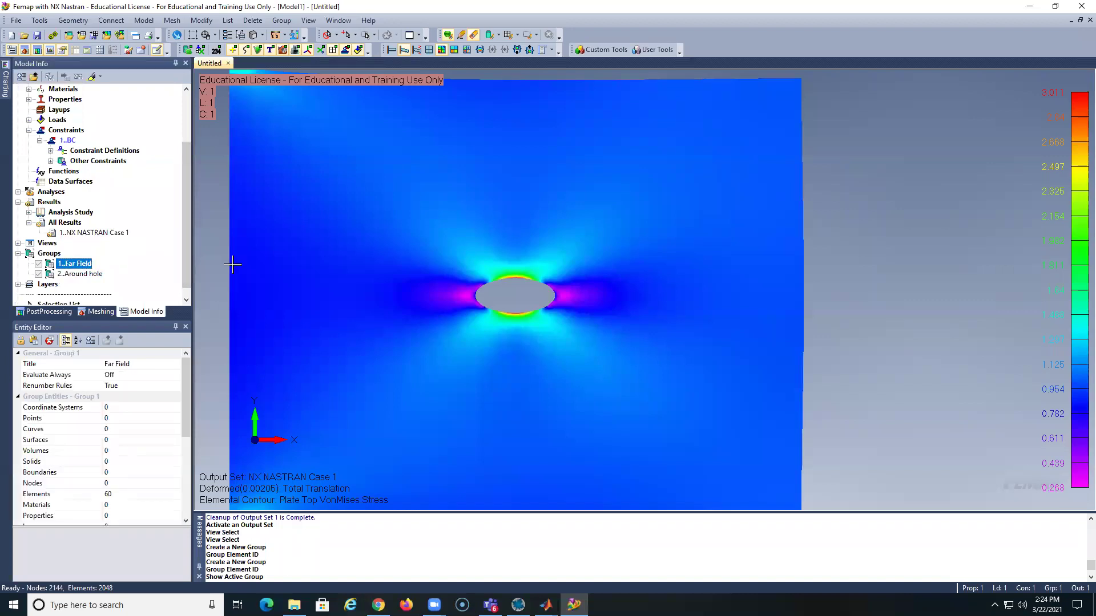
right_click(87, 265)
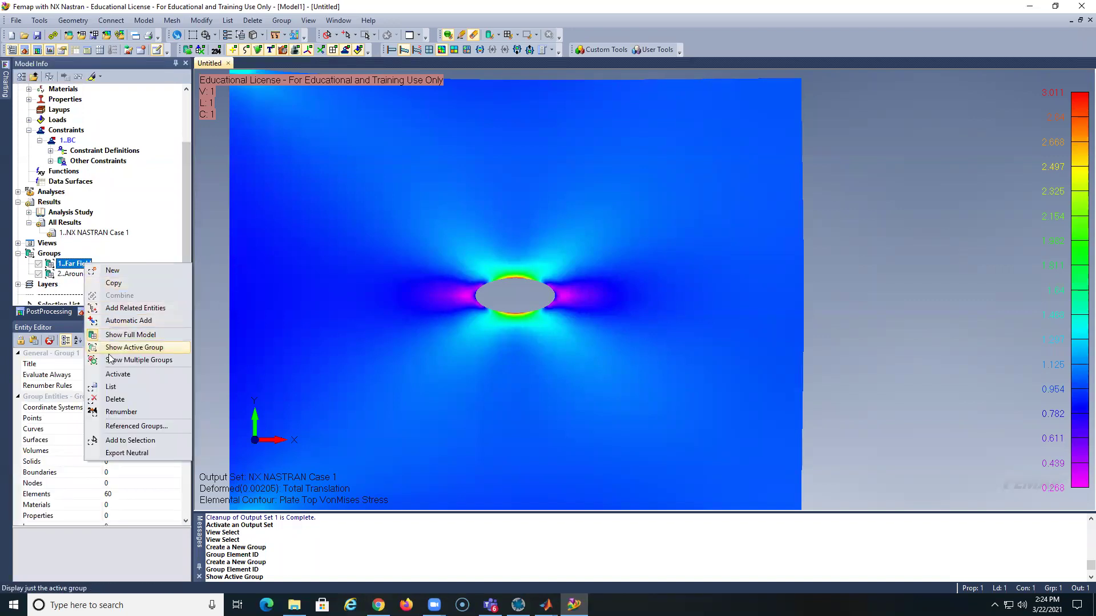
left_click(137, 346)
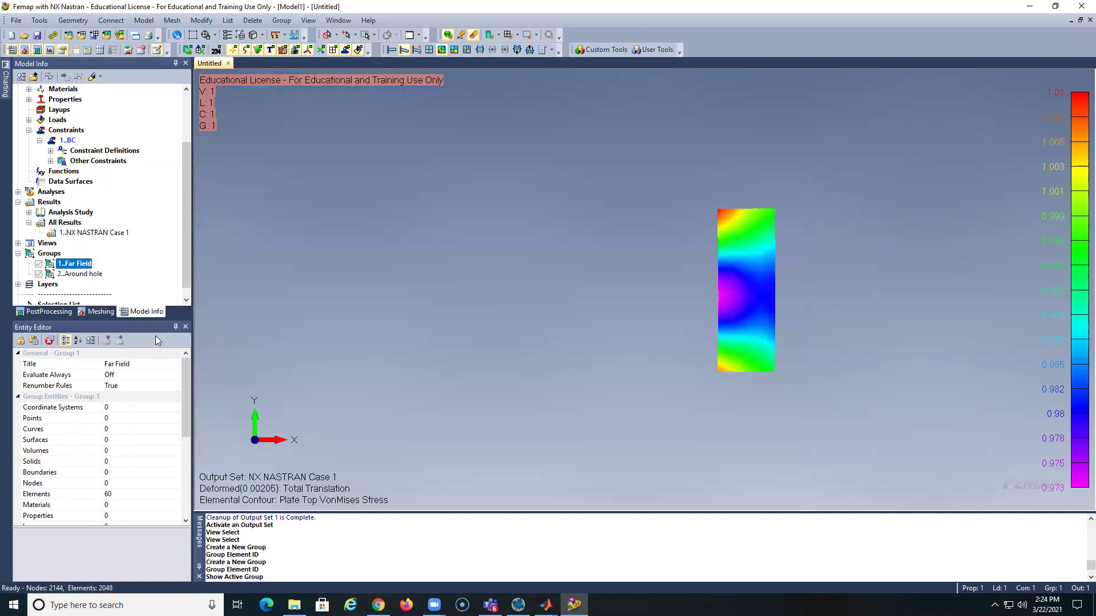
Show only the undeformed Around hole ring fitted to the view, then return to the Chrome hole reference.
left_click(84, 274)
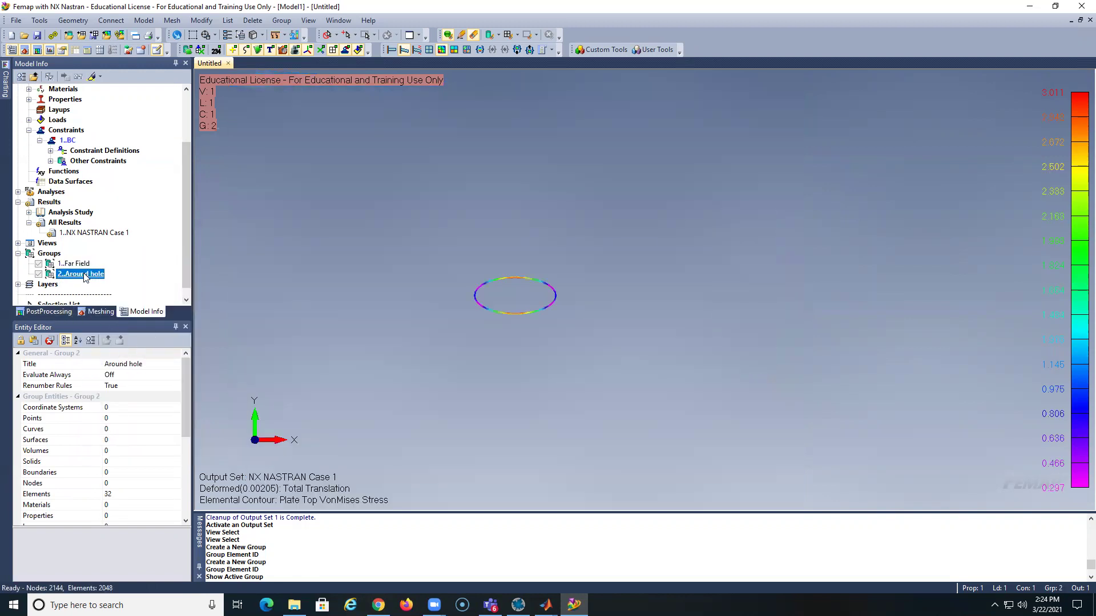
right_click(83, 275)
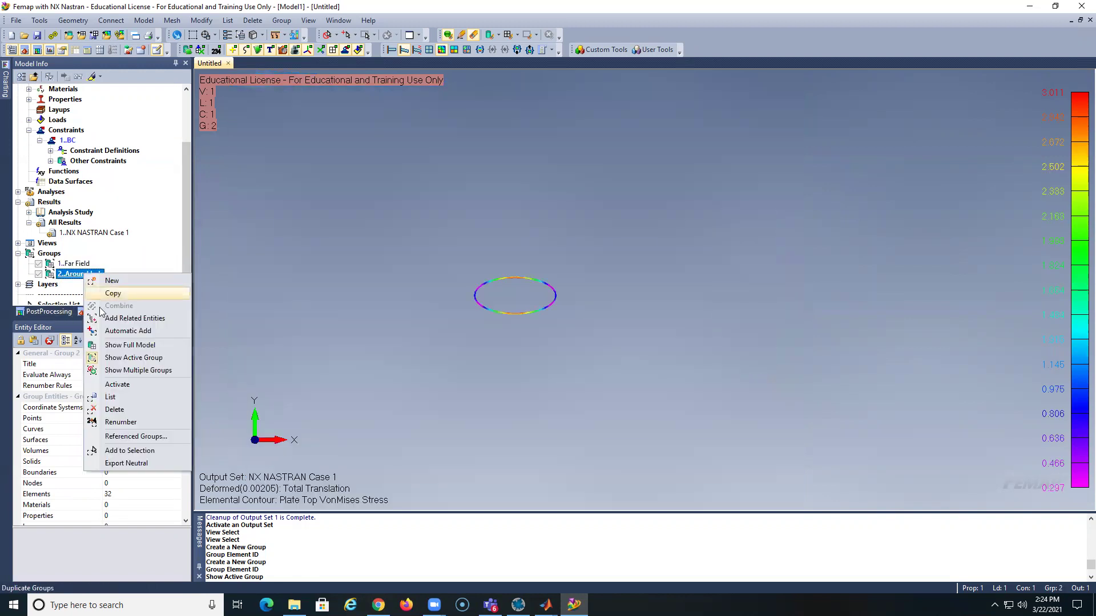
left_click(128, 358)
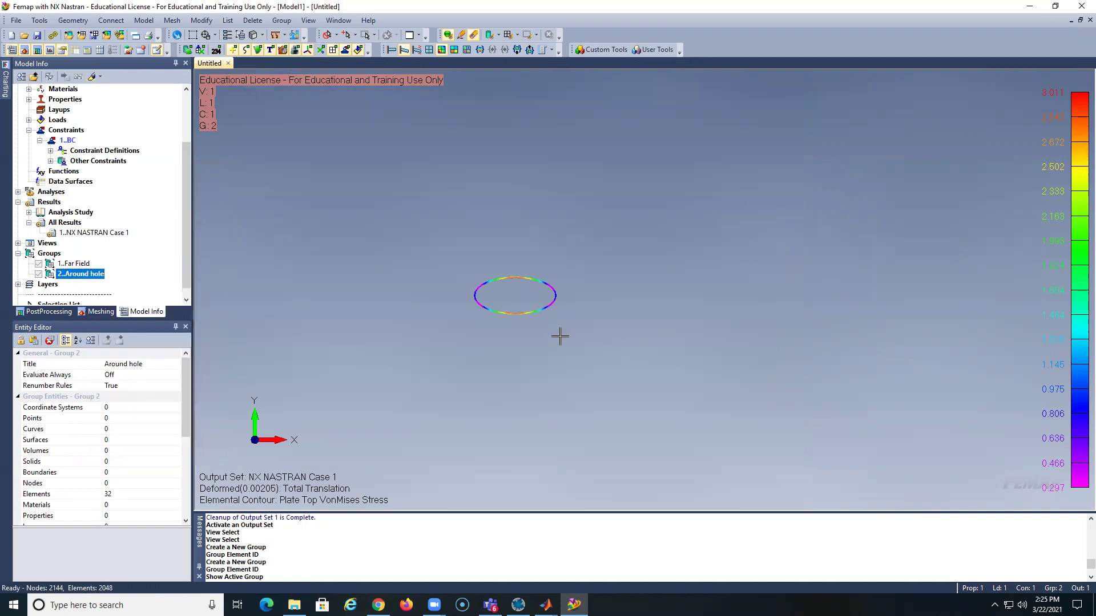
left_click(392, 51)
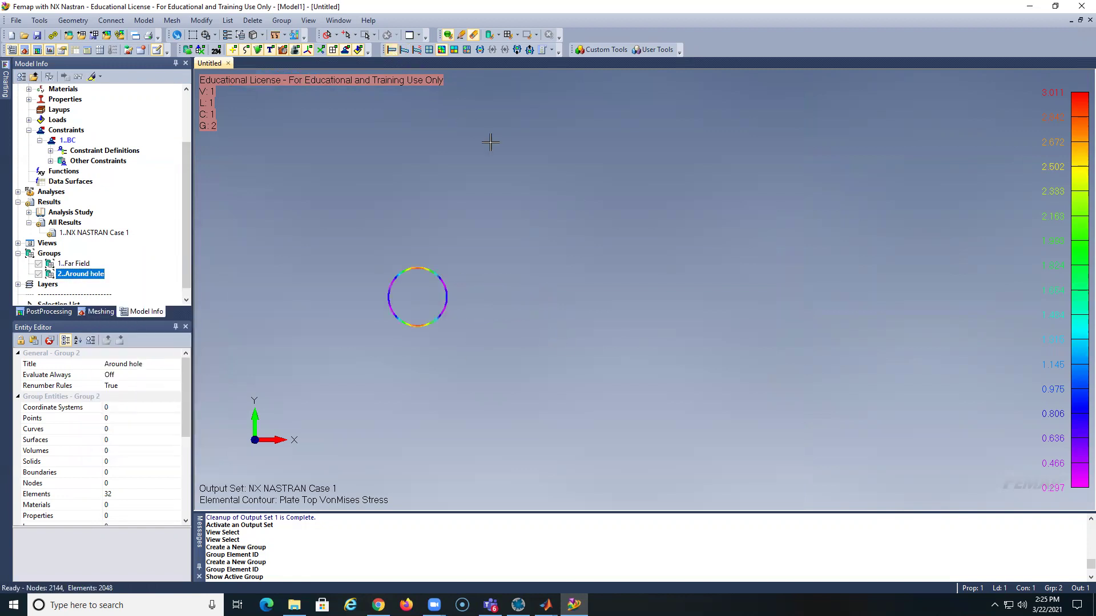
key("ctrl+a")
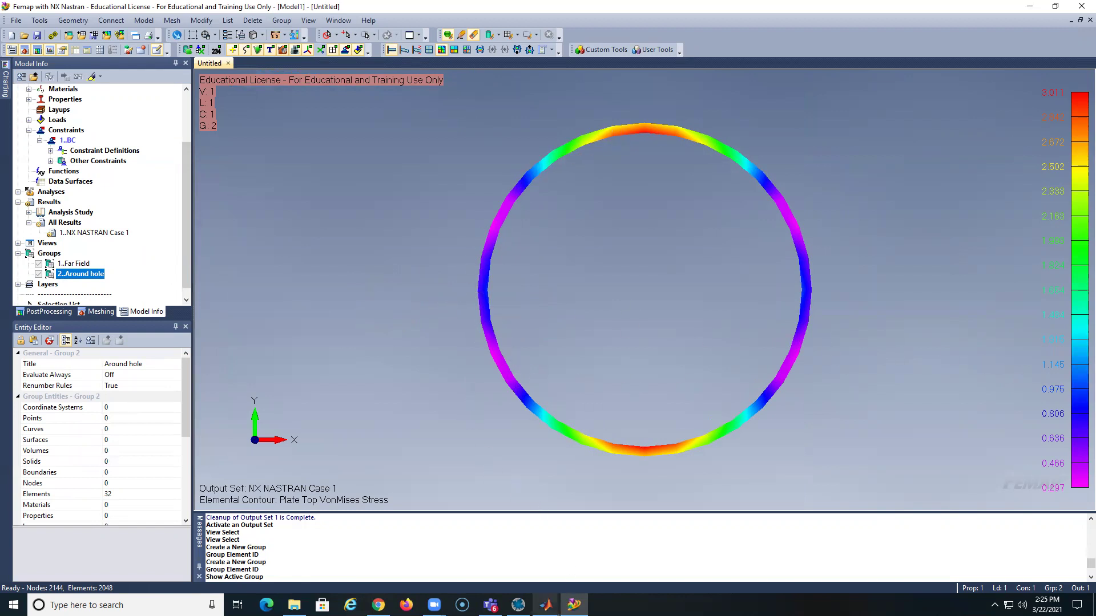
left_click(379, 605)
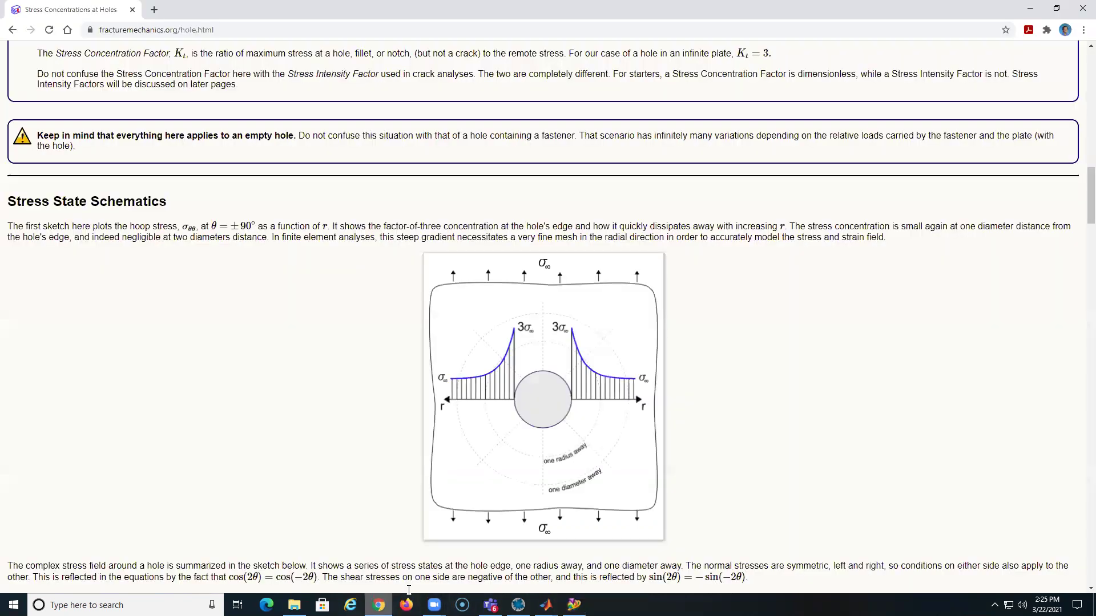
left_click(1035, 9)
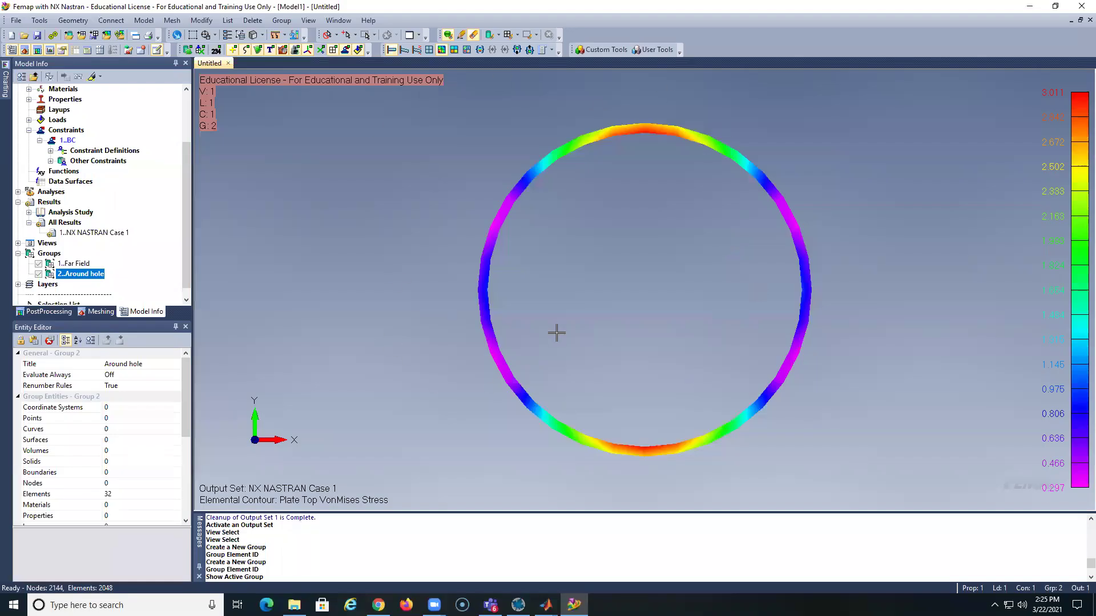
mouse_move(490, 605)
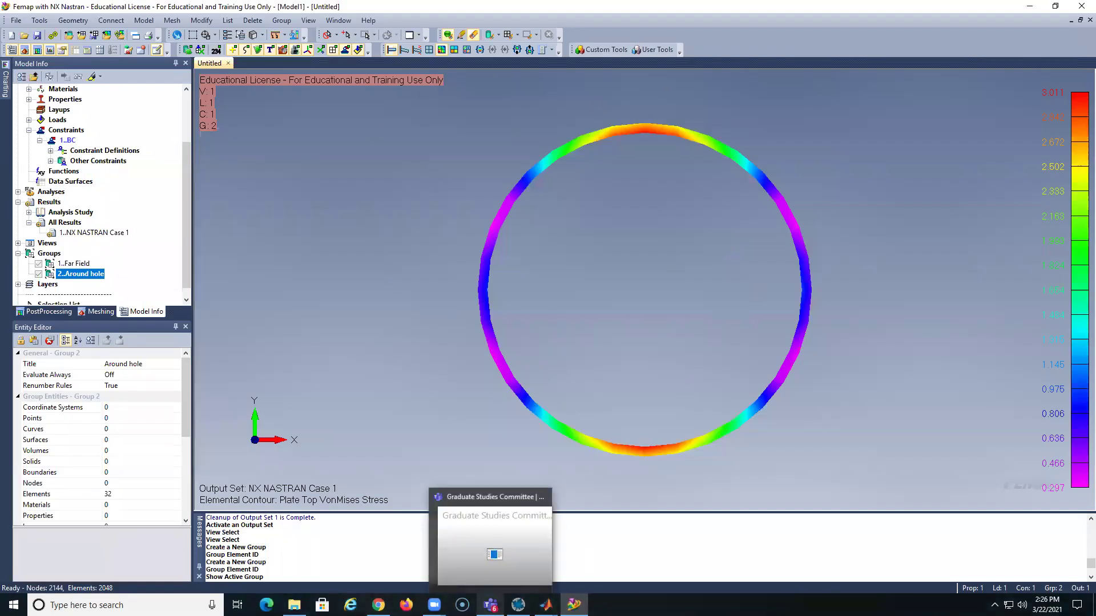
On the emafd site, open and browse the 'FEMAP: Meshing Around Hole Using Solid Elements' article.
left_click(378, 605)
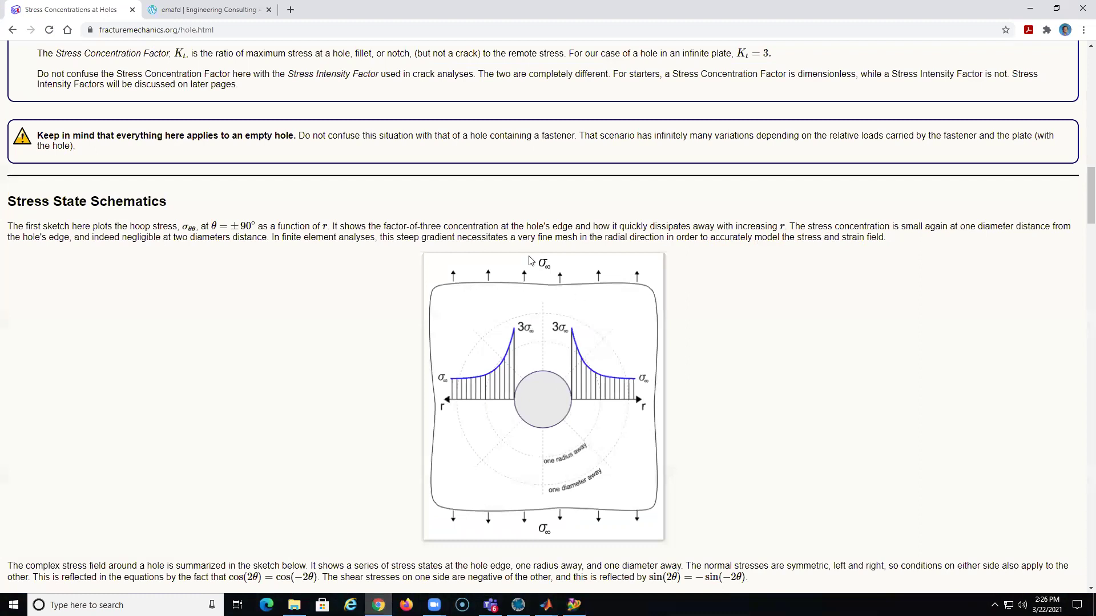
left_click(206, 10)
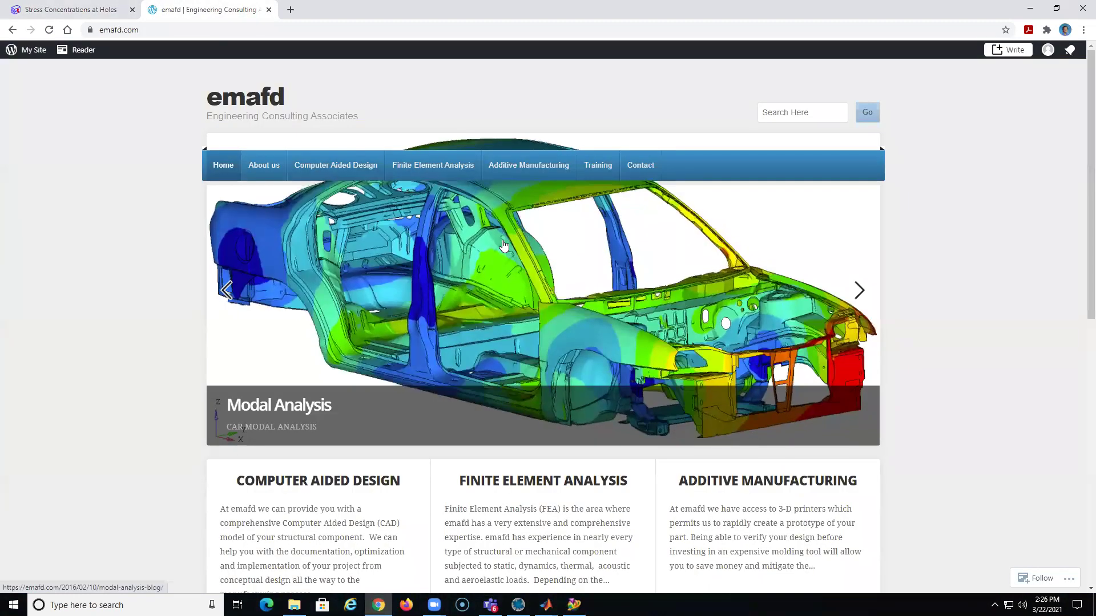
scroll(504, 246, "down", 2)
scroll(503, 246, "down", 6)
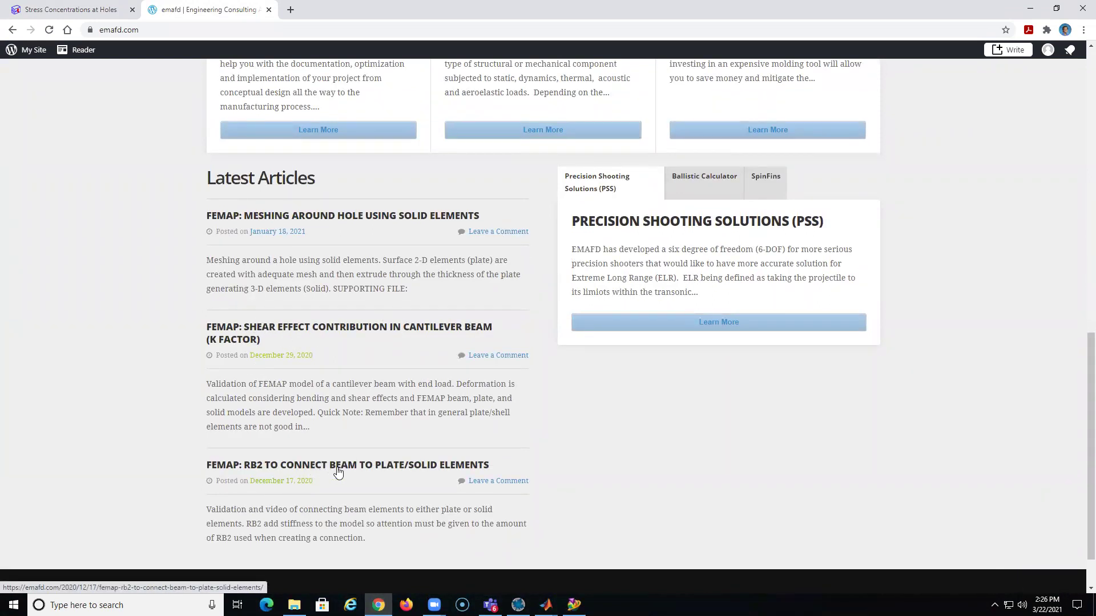
left_click(347, 217)
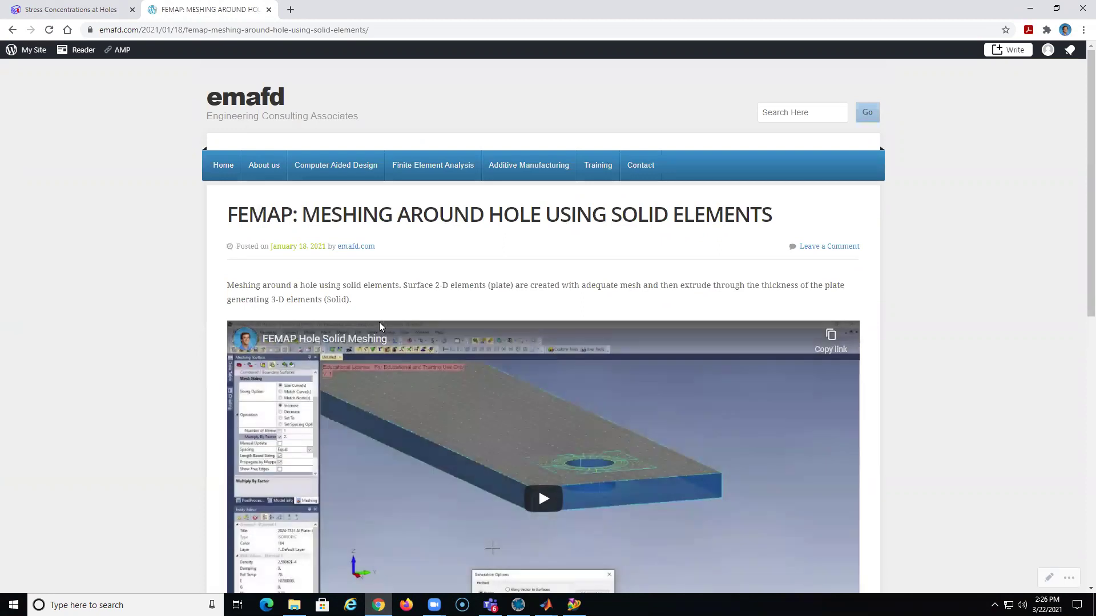
scroll(378, 323, "down", 3)
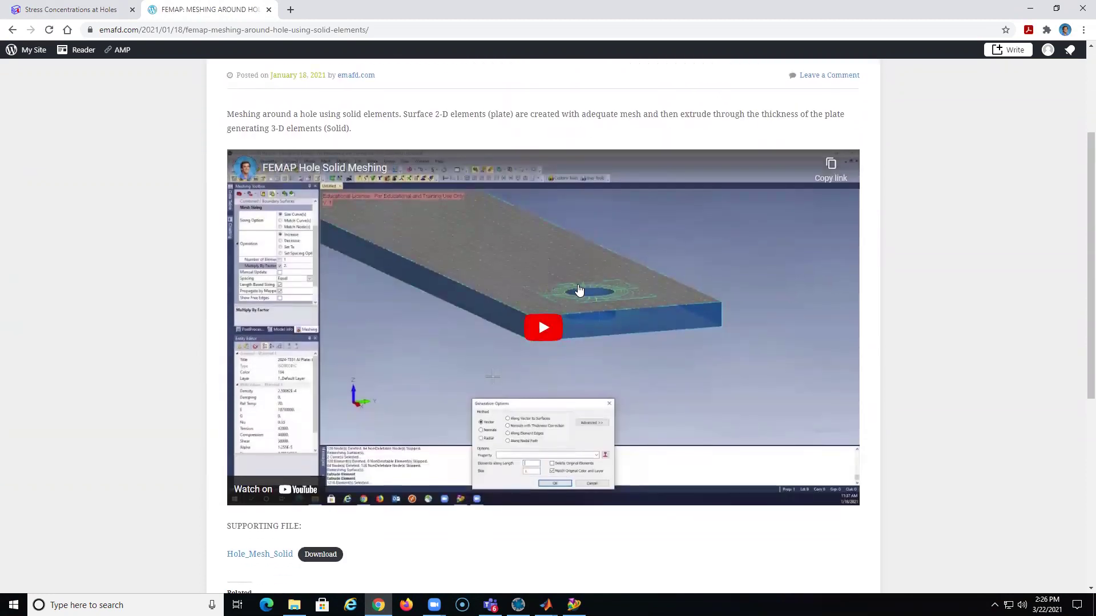
scroll(374, 282, "down", 2)
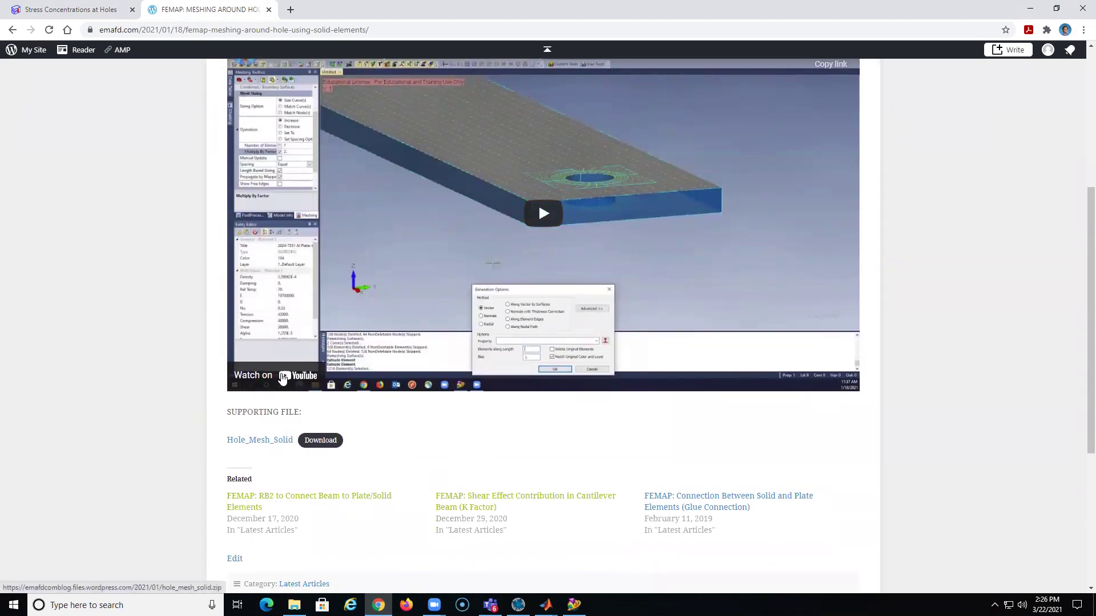
scroll(326, 247, "up", 1)
scroll(327, 247, "up", 4)
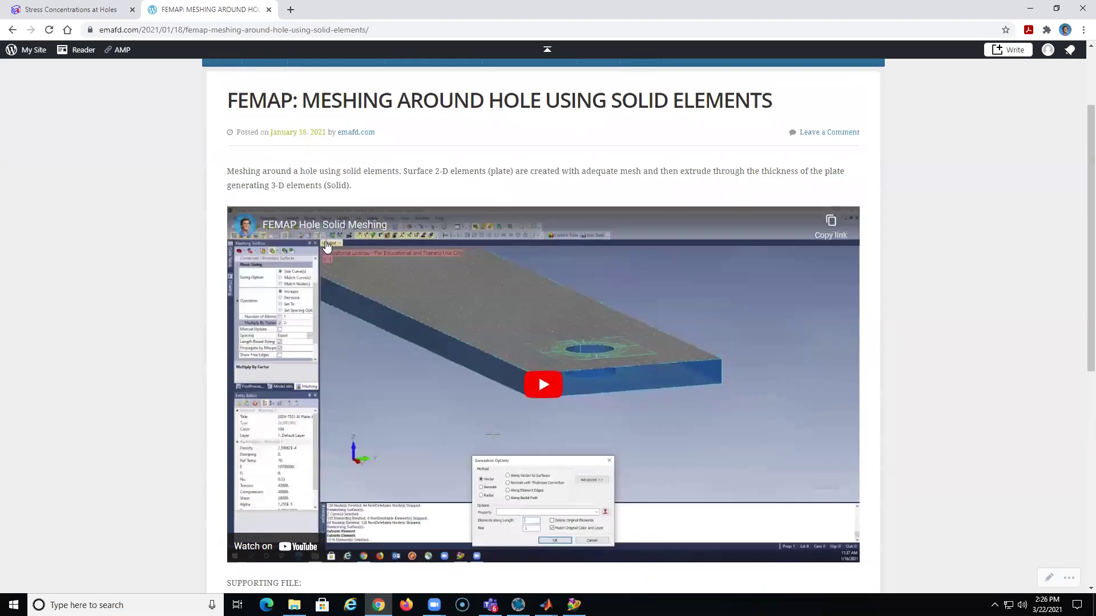